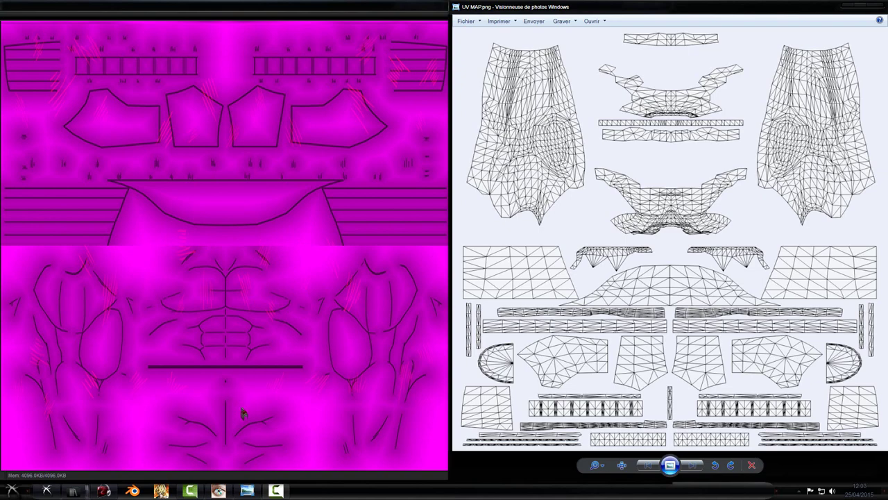
Step: Close the open texture viewer and the UV MAP.png photo viewer windows
right_click(218, 490)
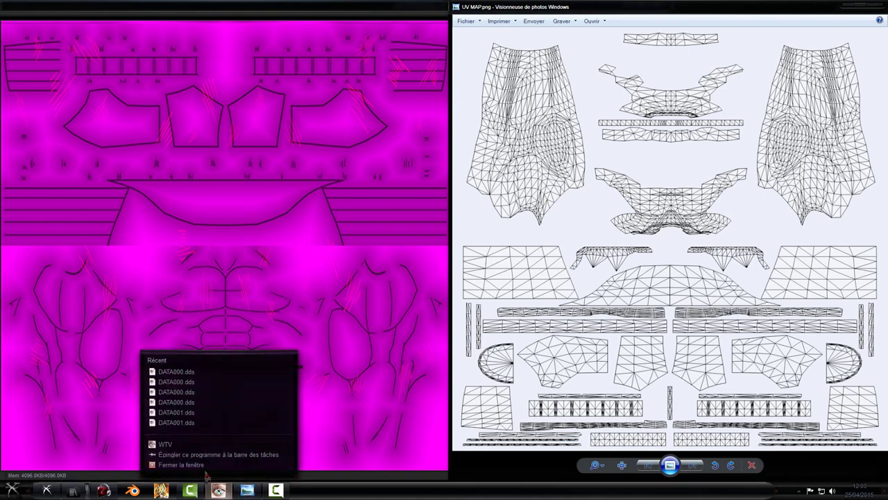
left_click(218, 489)
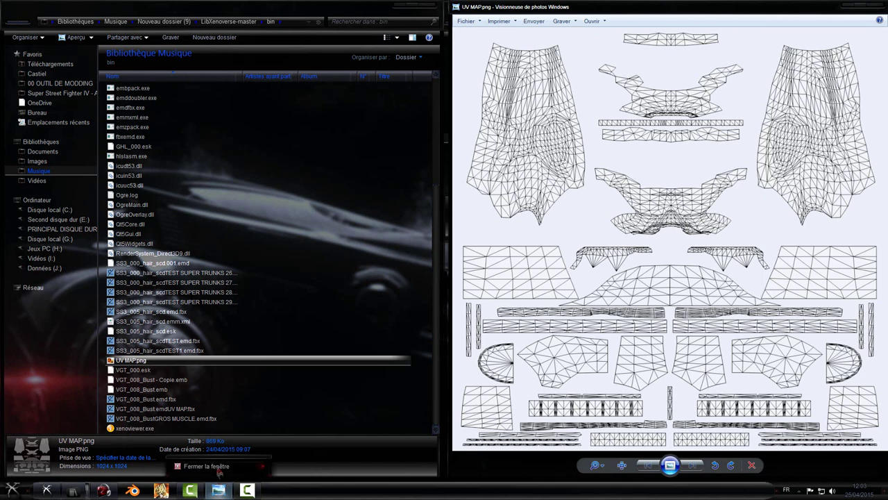
left_click(218, 466)
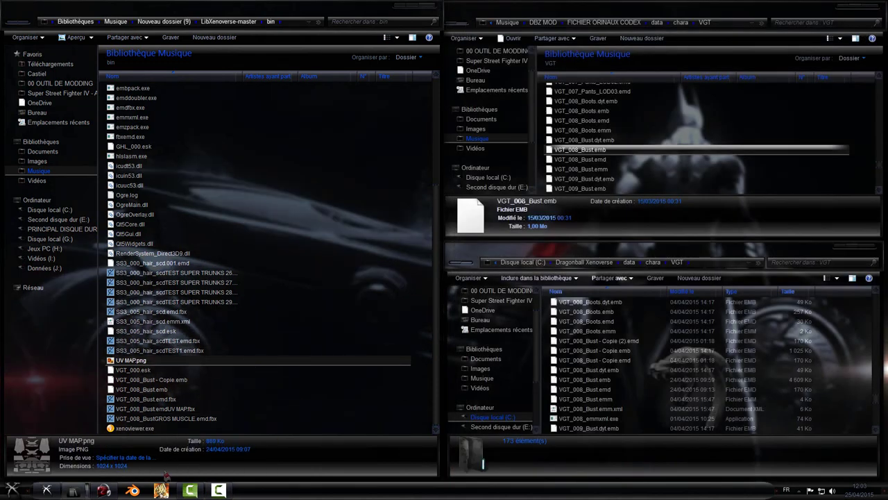
Step: Launch Blender, dismiss the splash screen and delete the default cube, camera and lamp
left_click(132, 490)
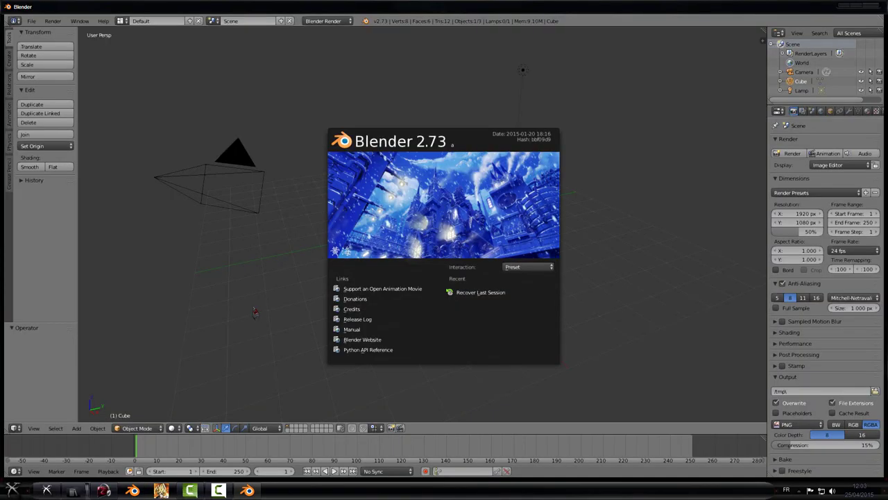
left_click(255, 304)
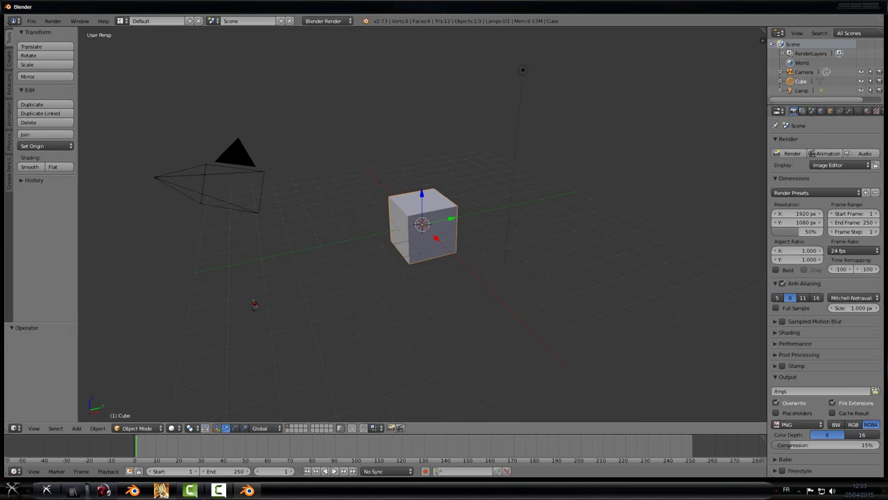
key("x")
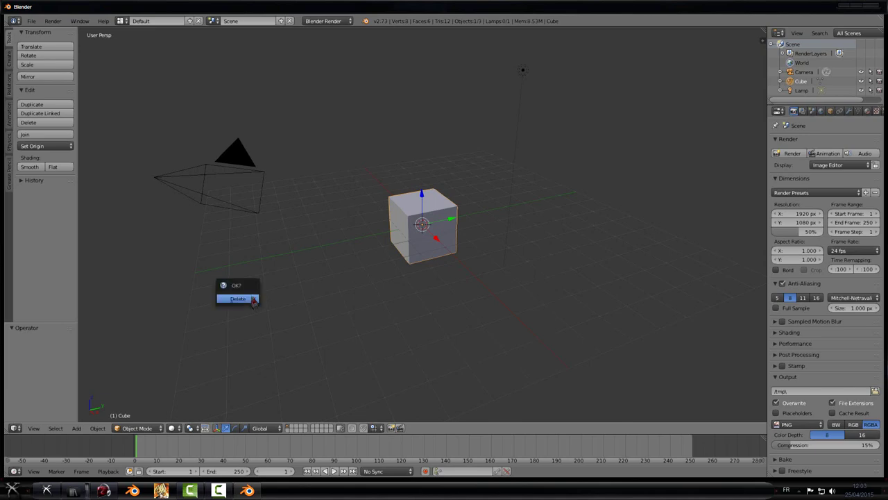
left_click(242, 294)
right_click(196, 183)
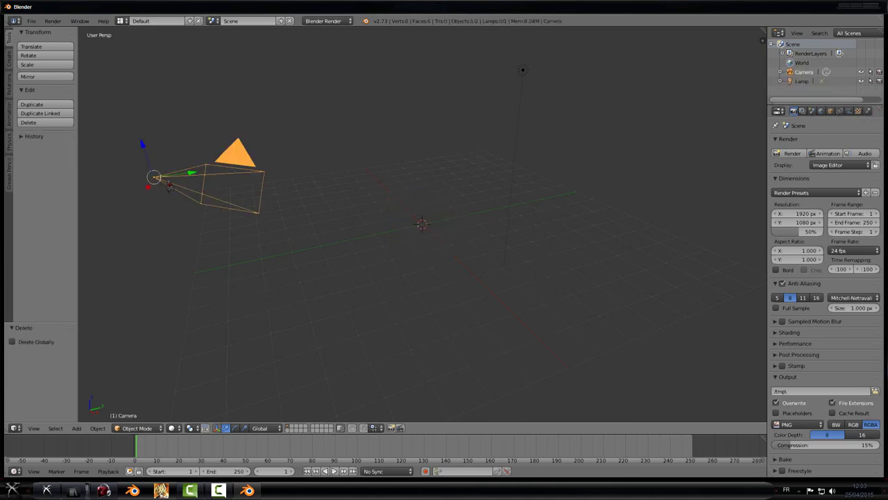
key("x")
left_click(163, 182)
right_click(526, 69)
key("x")
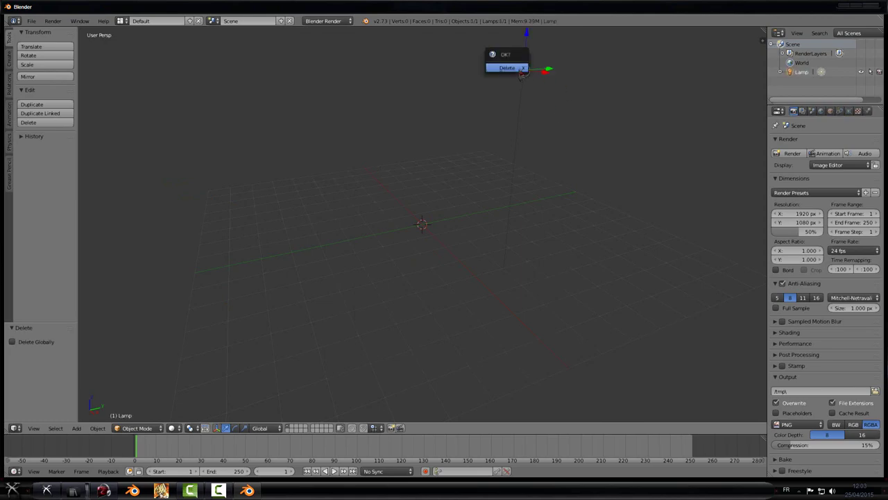
left_click(506, 67)
Step: Import the FBX file VGT_008_BustGROS MUSCLE.emd.fbx from the most recent bin folder
left_click(39, 23)
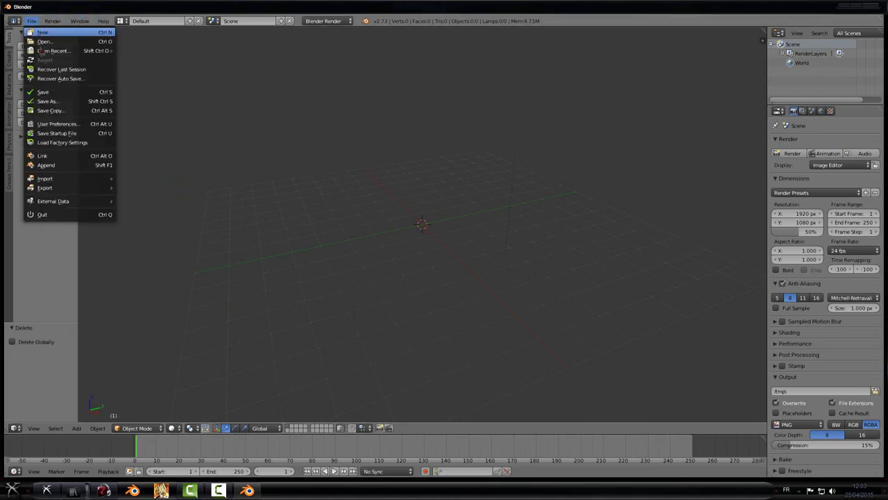
mouse_move(68, 178)
left_click(141, 234)
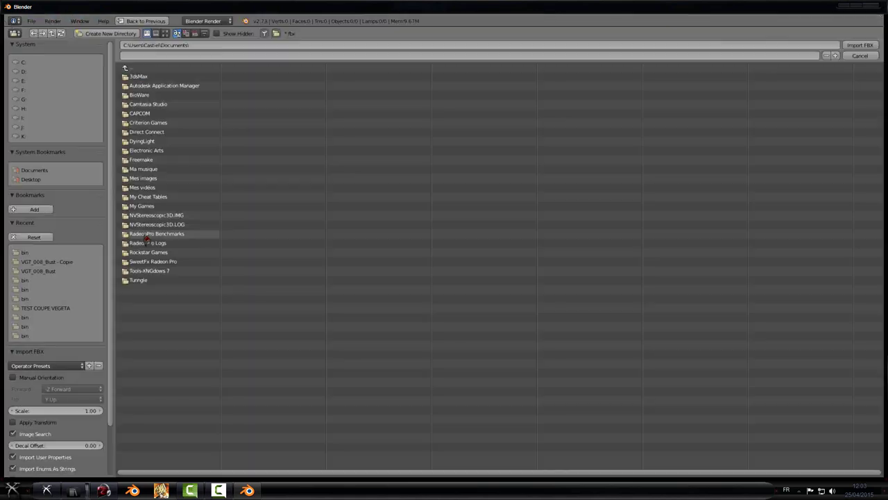
left_click(28, 253)
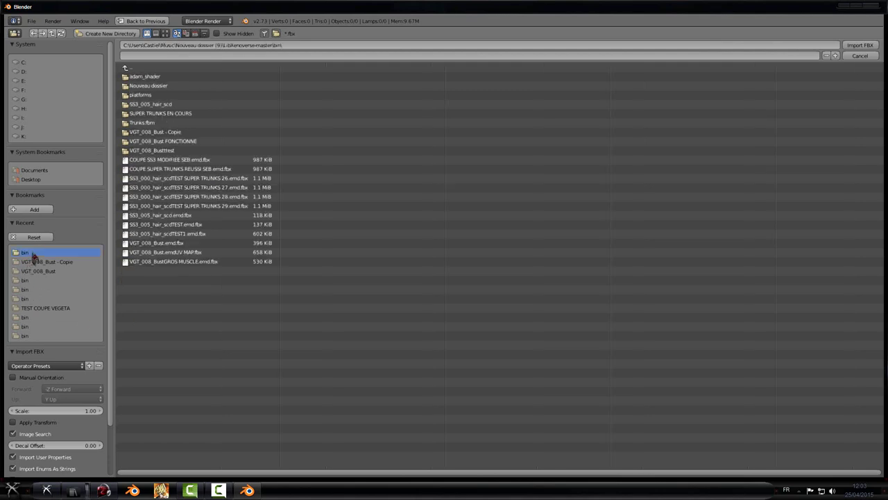
left_click(170, 261)
double_click(179, 266)
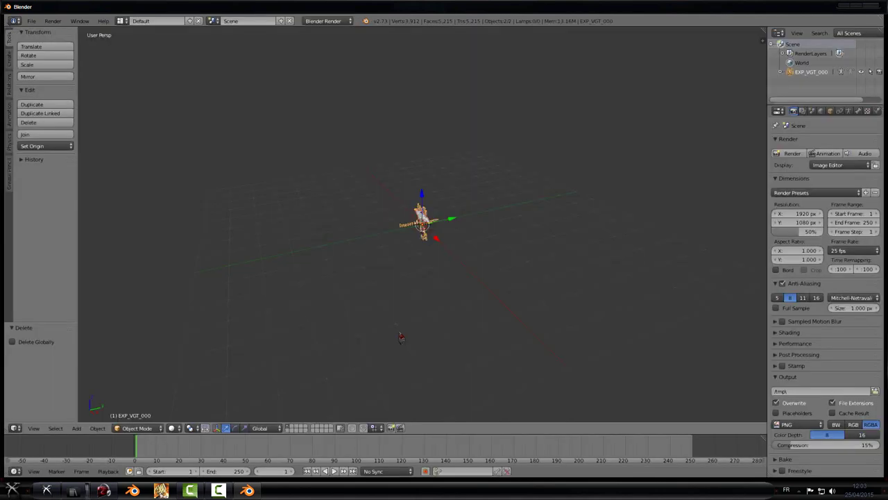
Step: Expand the EXP_VGT_000 hierarchy, hide its armature in the viewport and select the VGT_008_Bust mesh
middle_click_drag(588, 241, 505, 239)
scroll(505, 240, "up", 1)
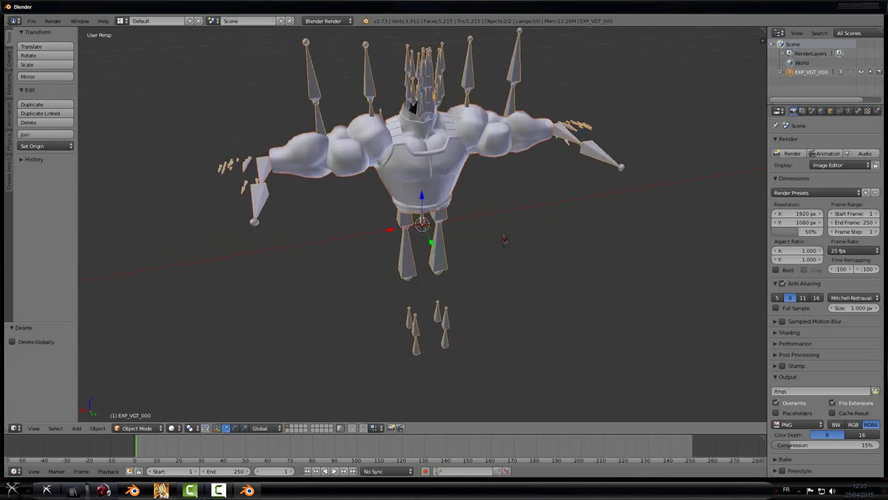
scroll(505, 252, "up", 2)
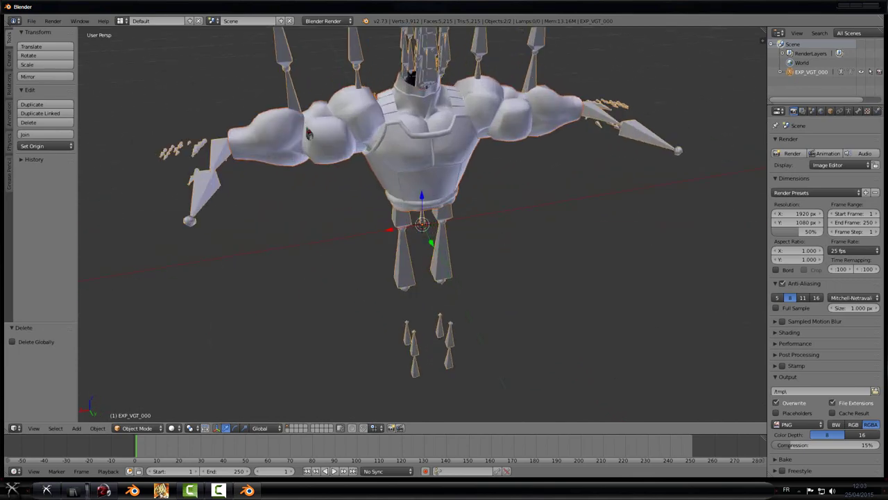
middle_click_drag(313, 266, 341, 211)
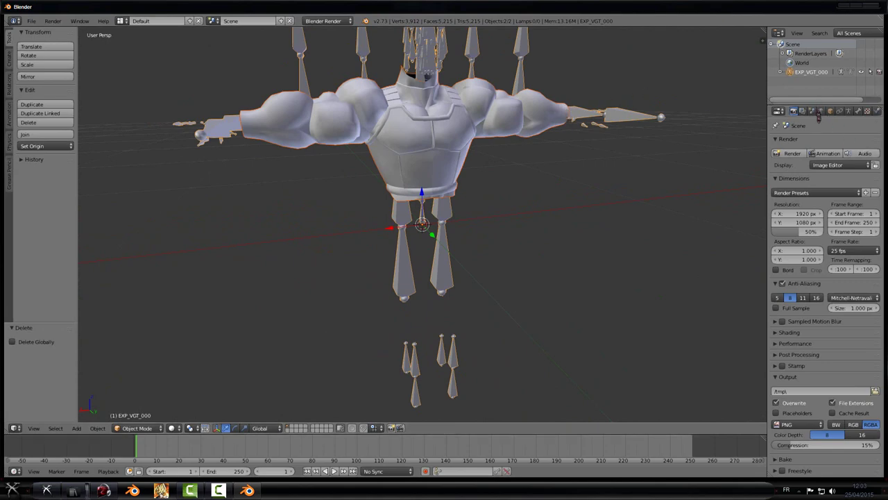
left_click_drag(819, 106, 818, 173)
left_click(780, 72)
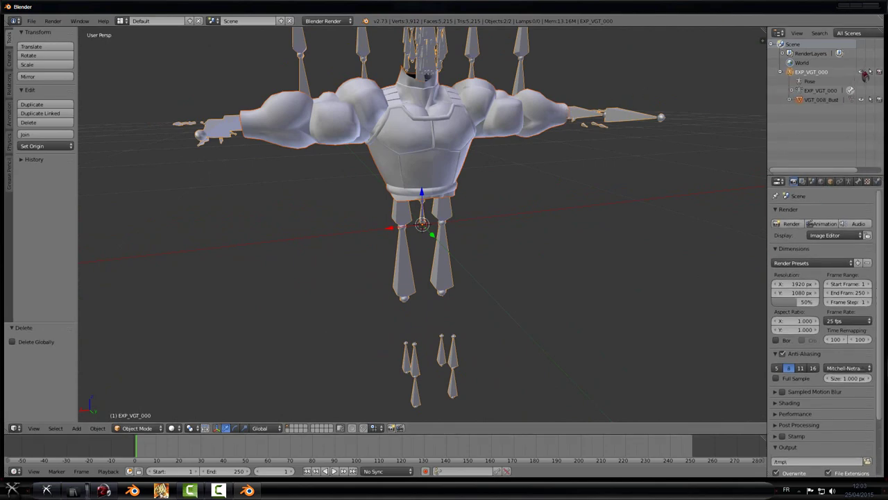
left_click(861, 72)
right_click(431, 149)
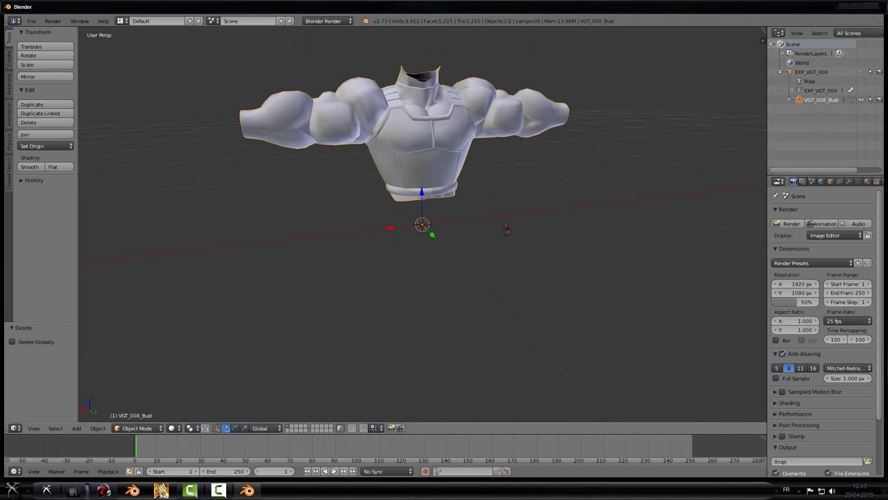
Step: Put the VGT_008_Bust mesh into Edit Mode and deselect all its geometry
middle_click_drag(510, 225, 481, 239)
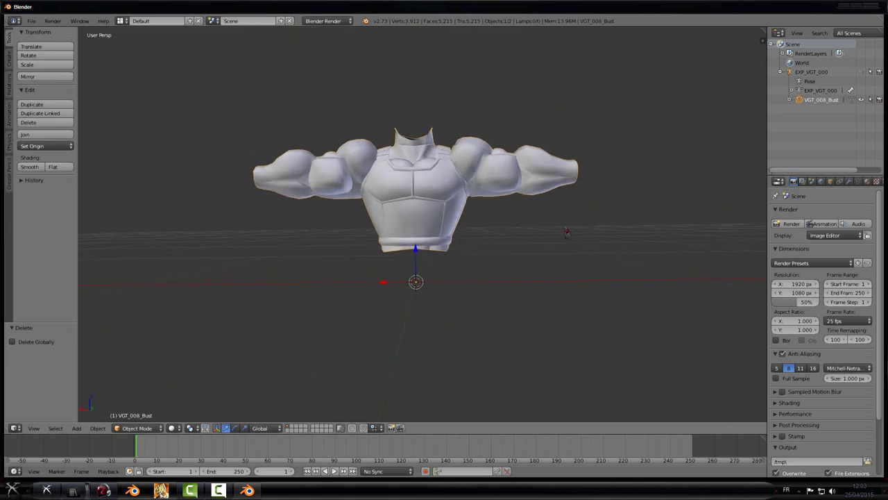
scroll(552, 235, "up", 1)
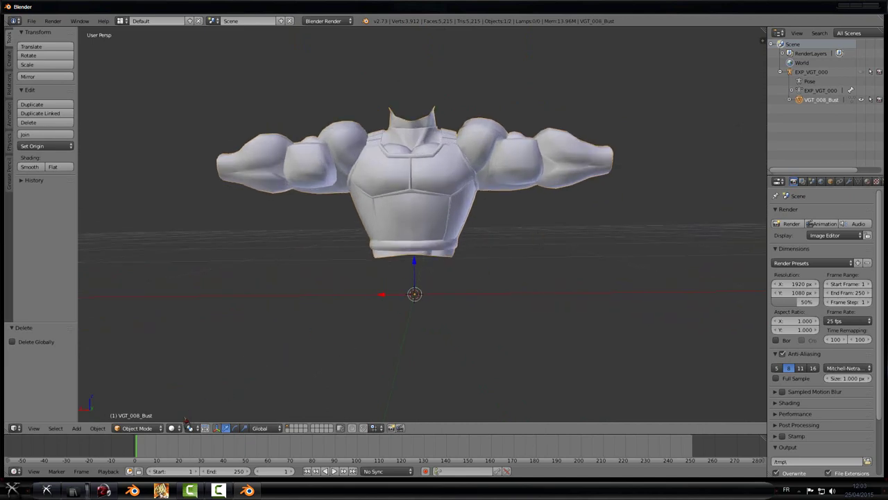
left_click(137, 427)
left_click(143, 407)
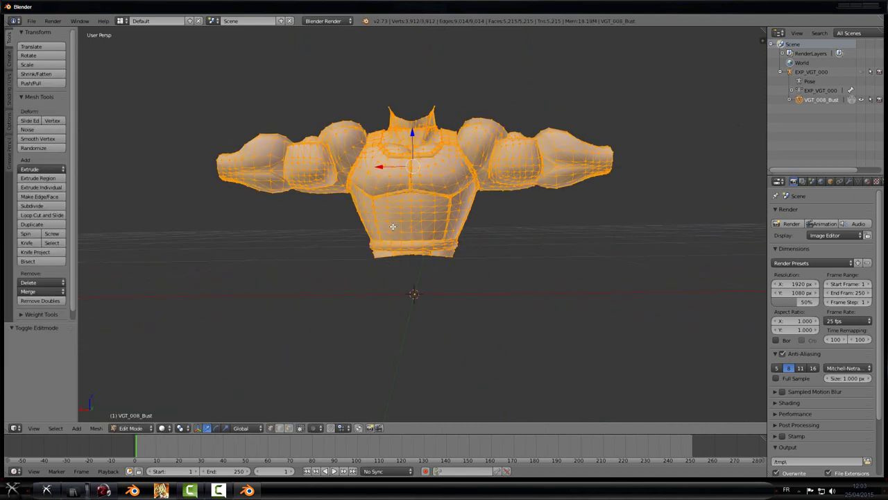
key("a")
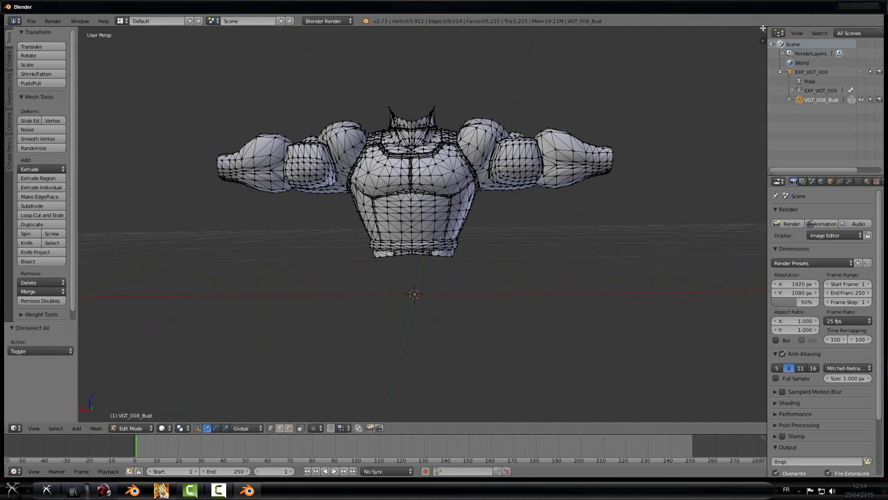
Step: Split the 3D viewport into two side-by-side areas and change the new one to the UV/Image Editor
left_click_drag(765, 29, 422, 40)
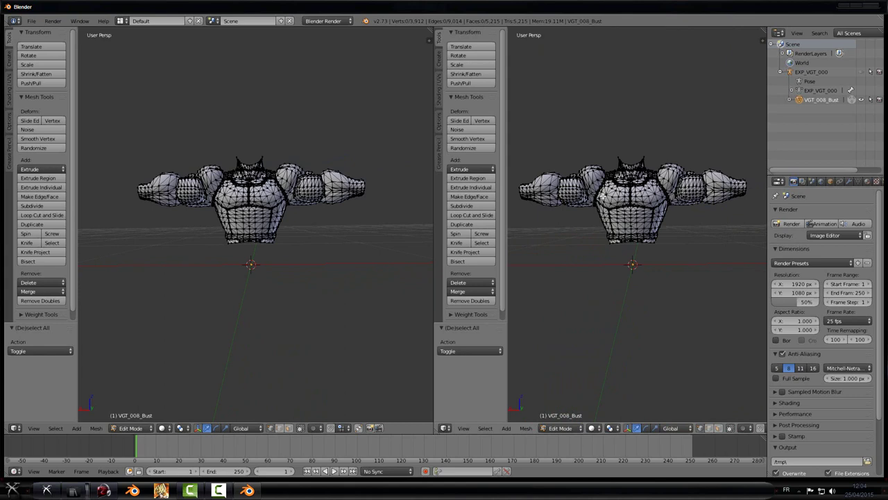
left_click(445, 429)
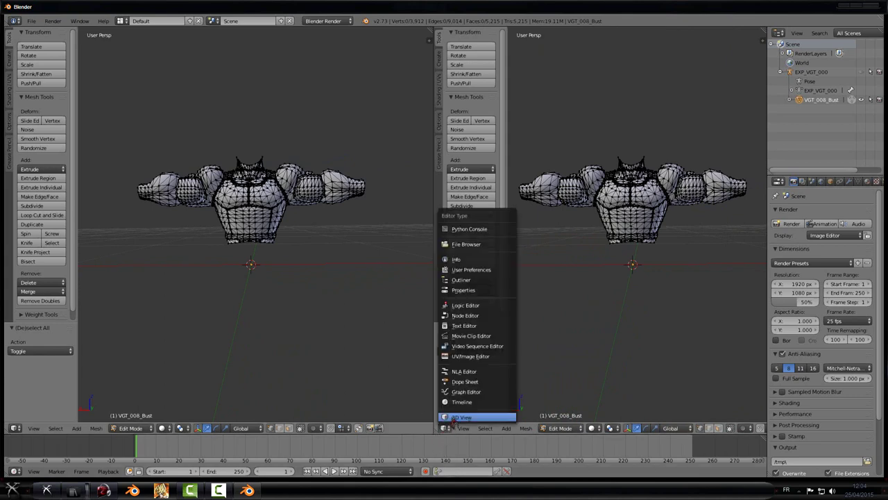
left_click(491, 358)
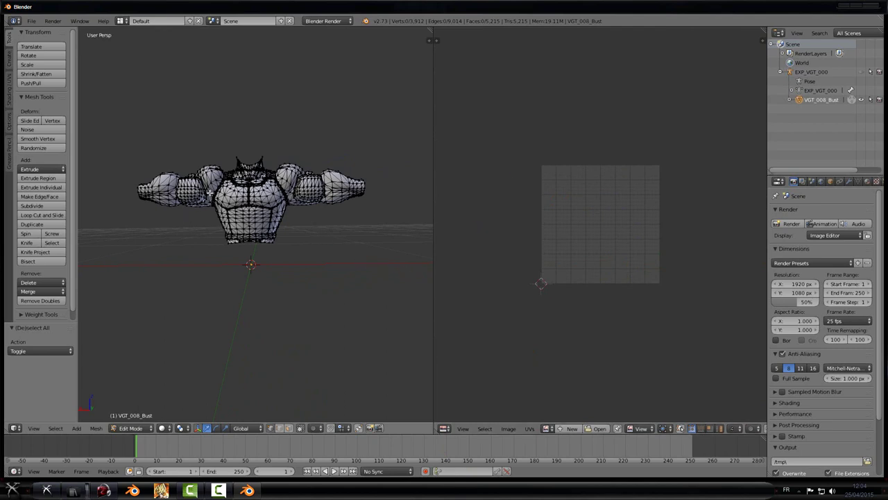
Step: Select the entire bust mesh so its UV layout shows in the UV/Image Editor
key("a")
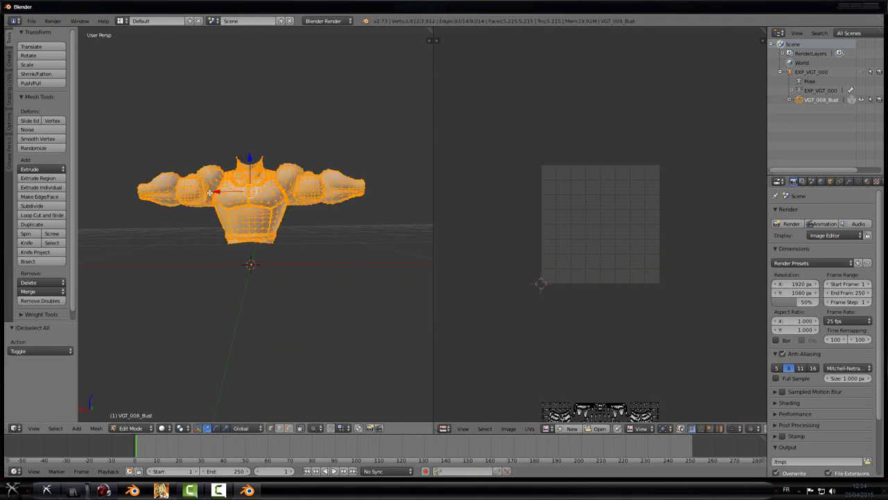
scroll(616, 307, "down", 3)
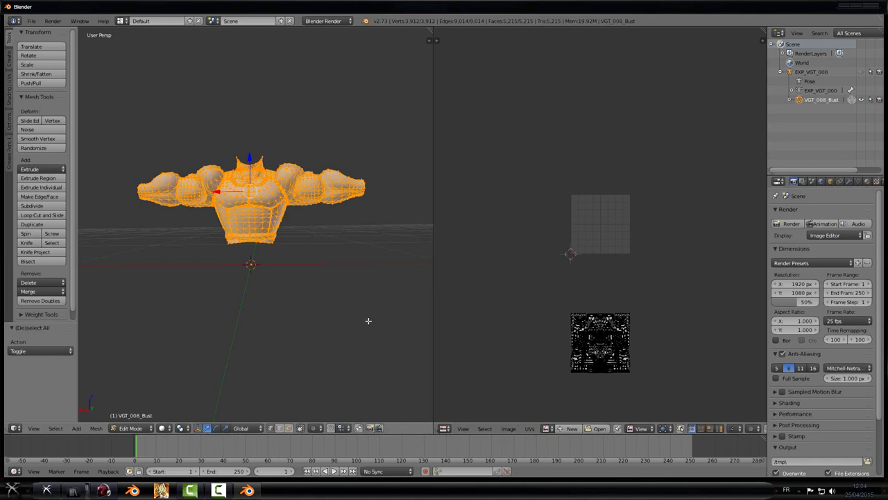
key("a")
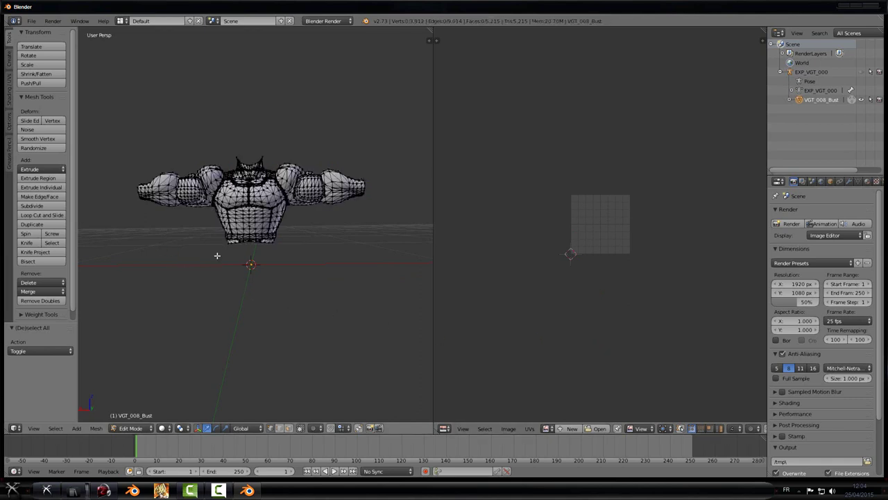
key("a")
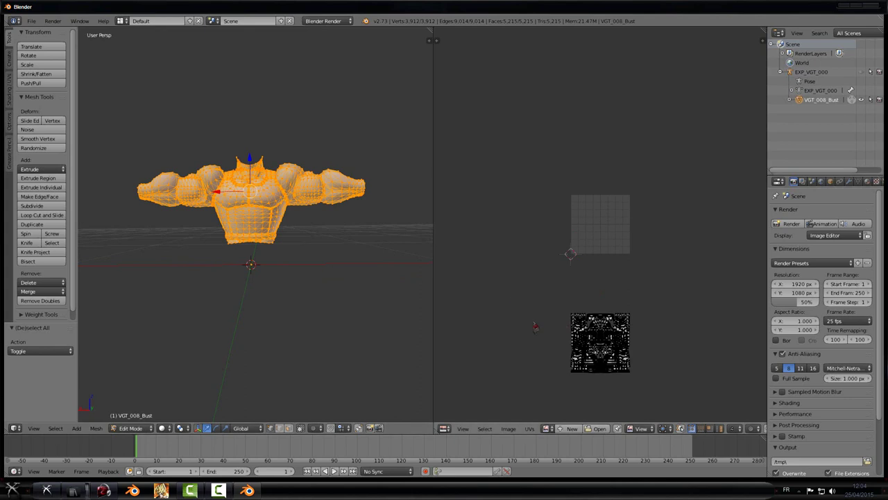
Step: Border-select the whole UV layout below the grid and move it 2 units along Y onto the image area
key("b")
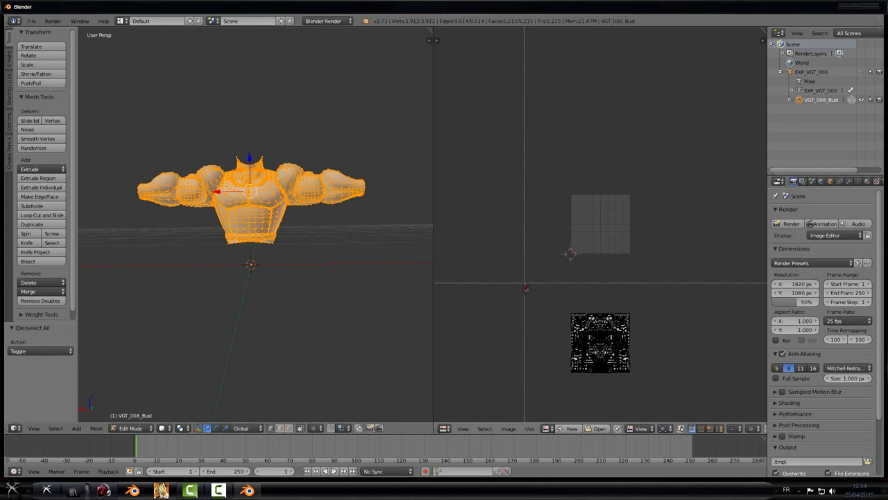
left_click_drag(523, 282, 685, 402)
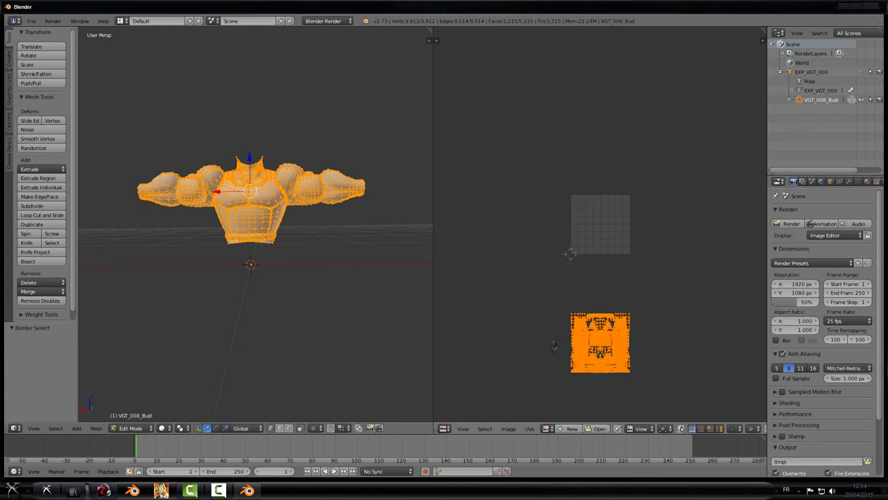
key("g")
key("y")
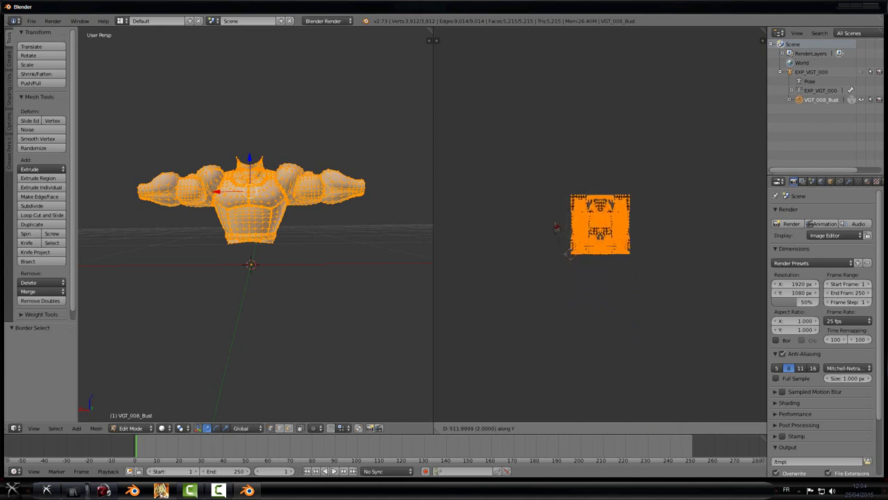
left_click(556, 228)
scroll(556, 229, "up", 5)
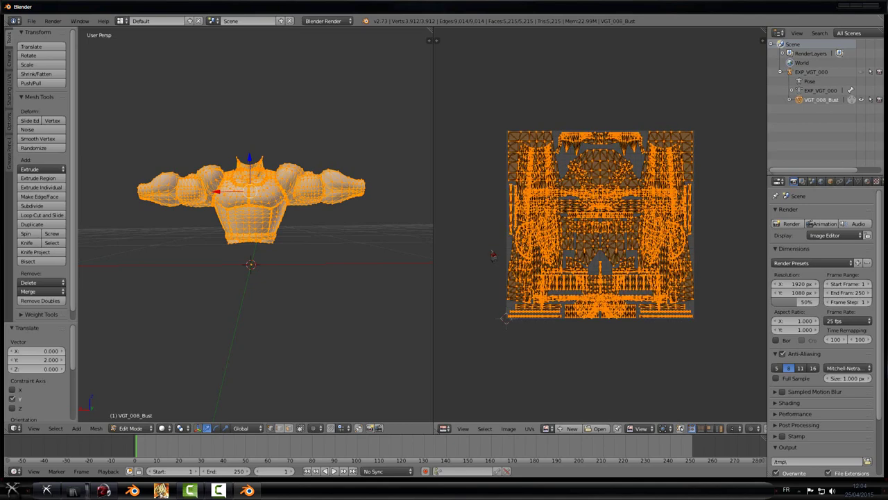
scroll(492, 254, "up", 2)
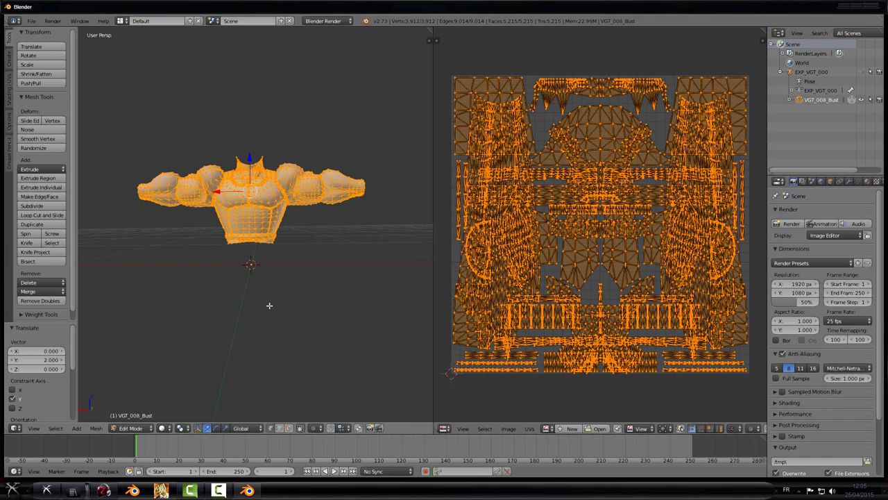
Step: Deselect all geometry of the bust mesh
key("a")
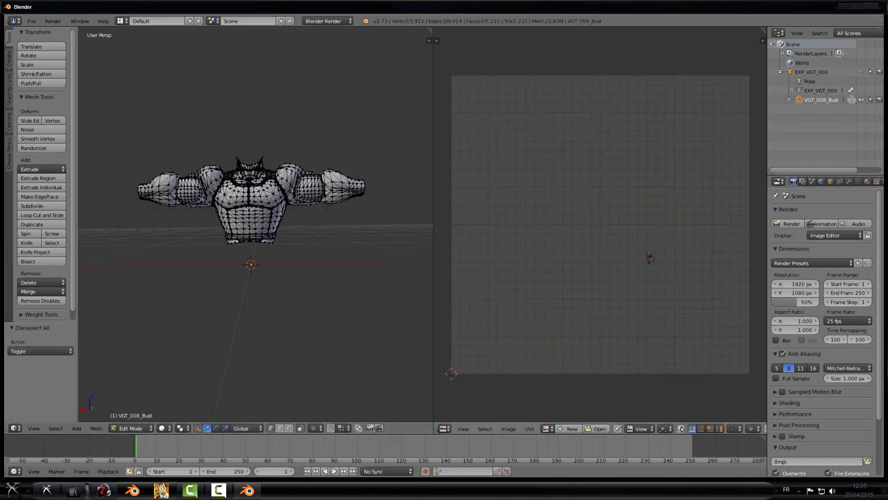
scroll(648, 254, "down", 4)
scroll(215, 180, "up", 2)
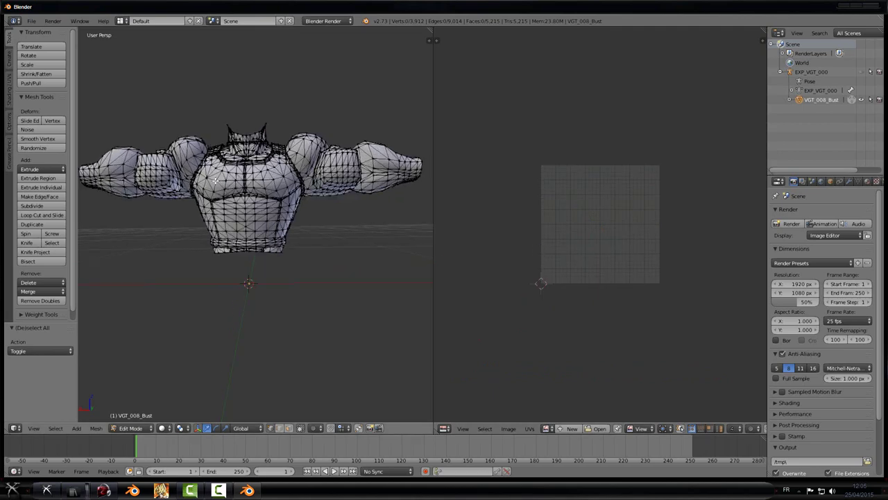
middle_click_drag(226, 197, 227, 223)
middle_click_drag(218, 264, 224, 277)
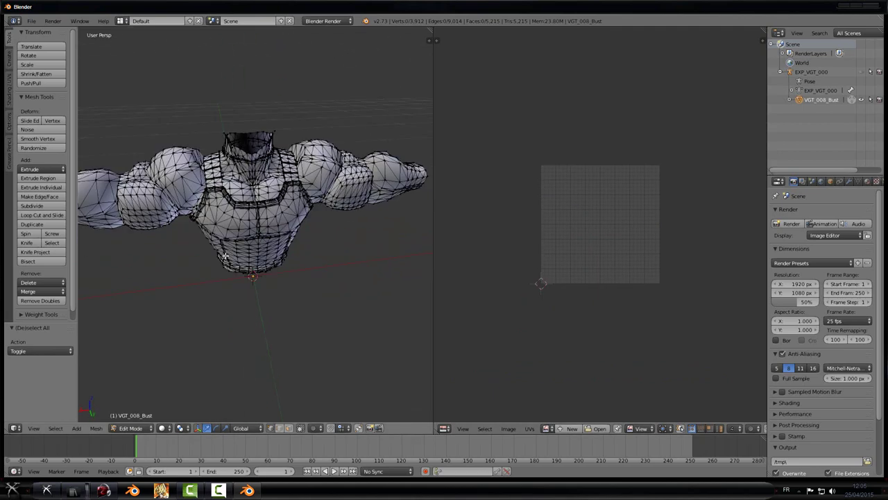
middle_click_drag(270, 207, 258, 197)
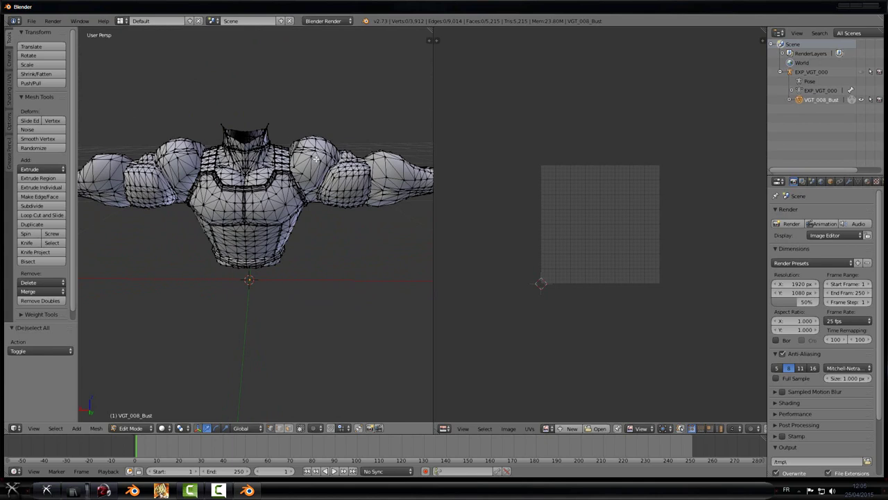
key("l")
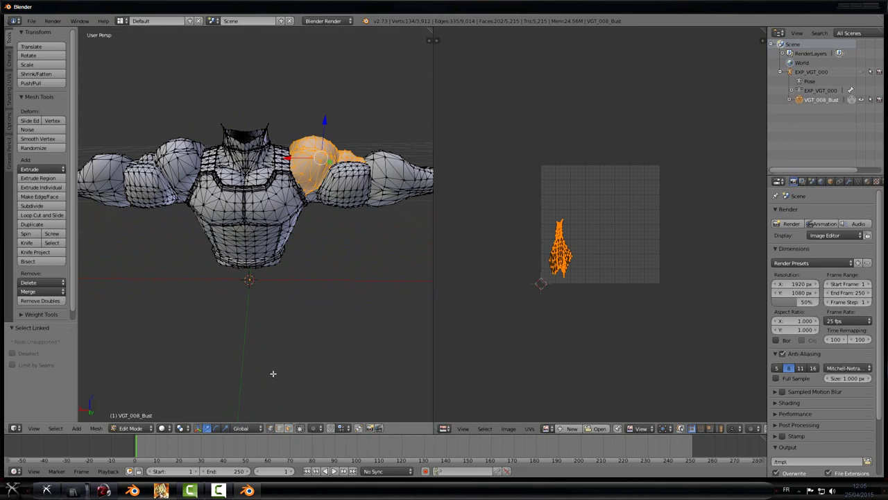
key("a")
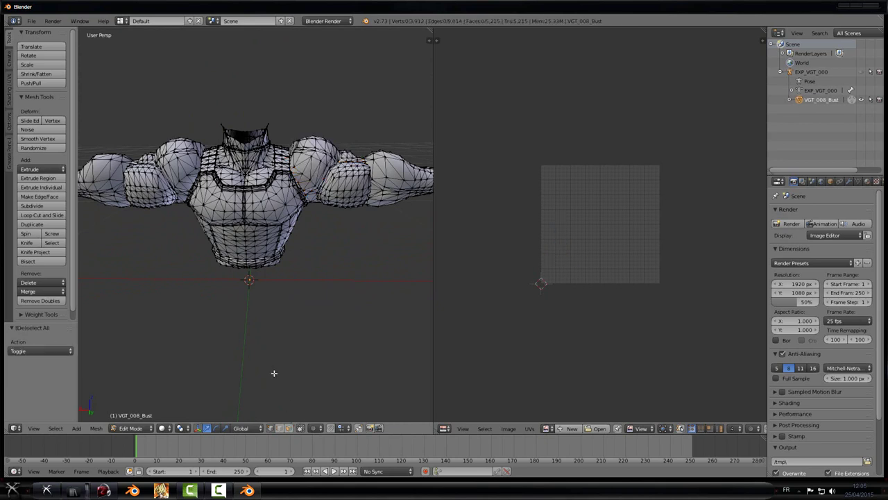
Step: Switch to face selection and select the linked faces of the bust's left shoulder muscle
left_click(289, 428)
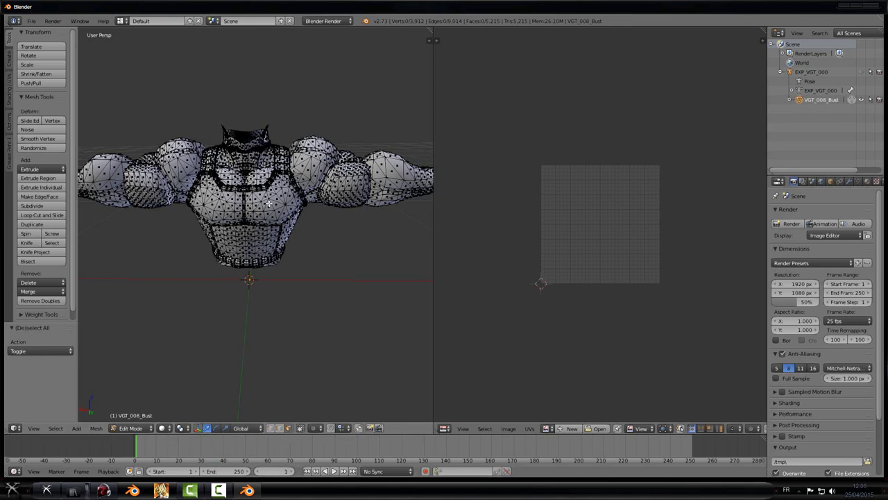
scroll(269, 203, "up", 2)
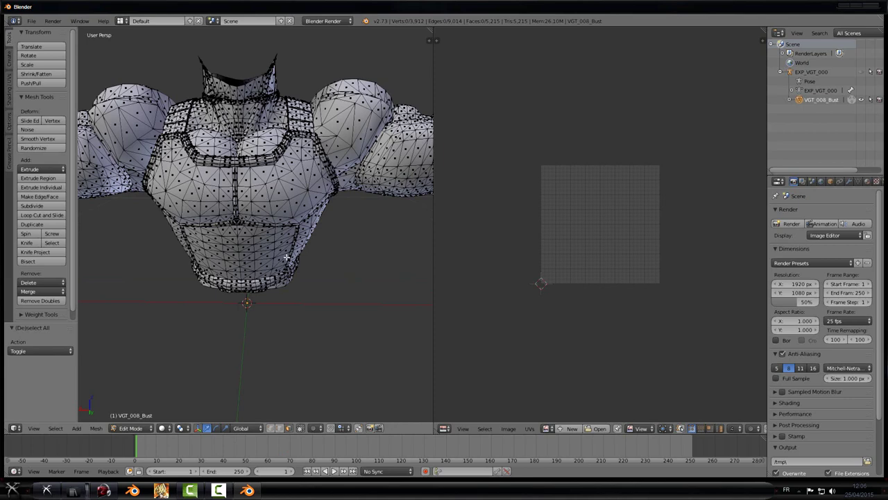
scroll(287, 254, "down", 4)
scroll(311, 163, "up", 4)
key("l")
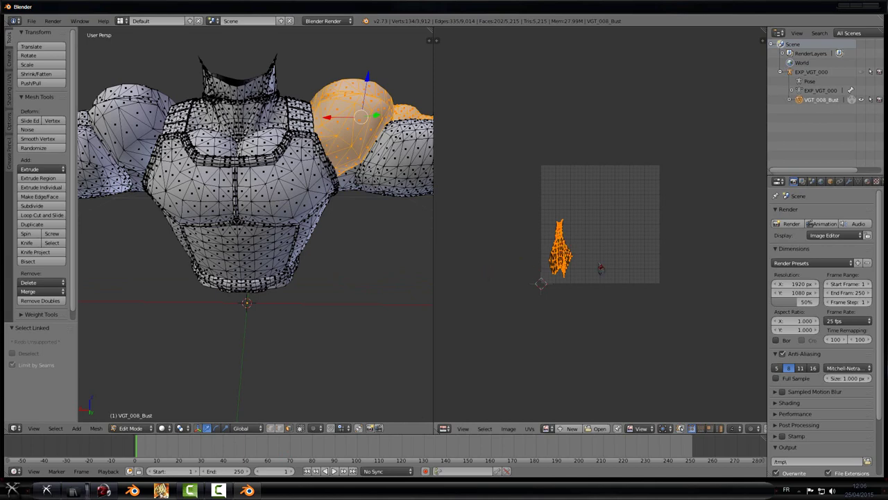
middle_click_drag(347, 159, 334, 217)
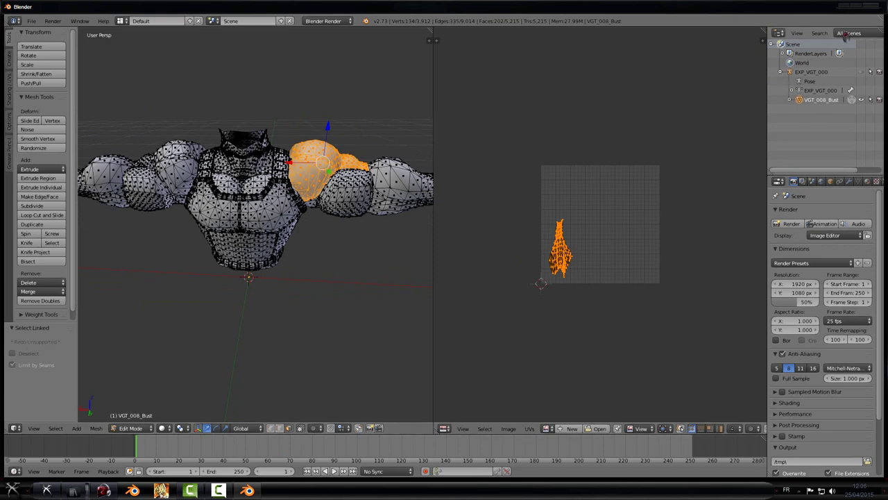
Step: Minimize Blender and copy VGT_008_Bust.emb from the original files' VGT folder into the LibXenoverse-master bin folder
left_click(842, 9)
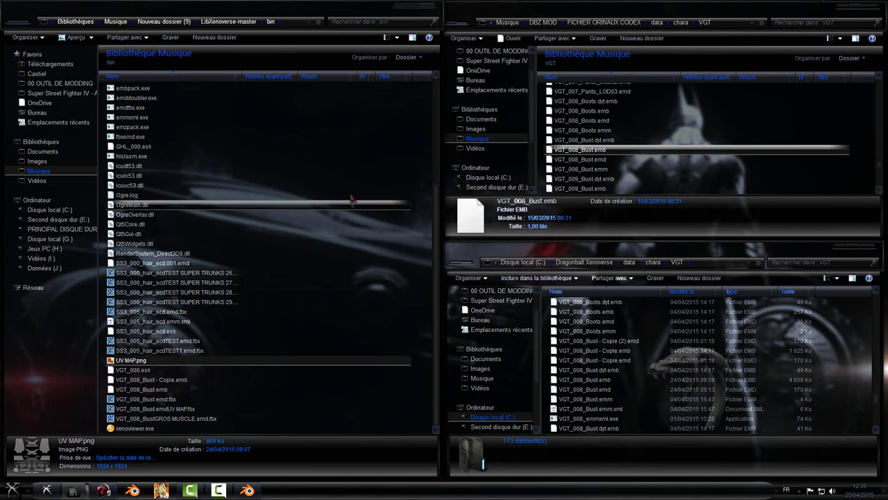
left_click_drag(437, 224, 438, 187)
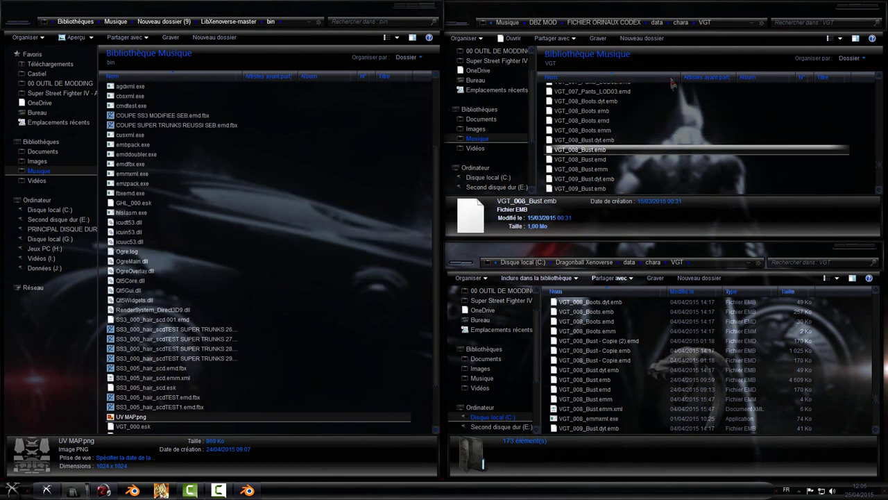
right_click(590, 154)
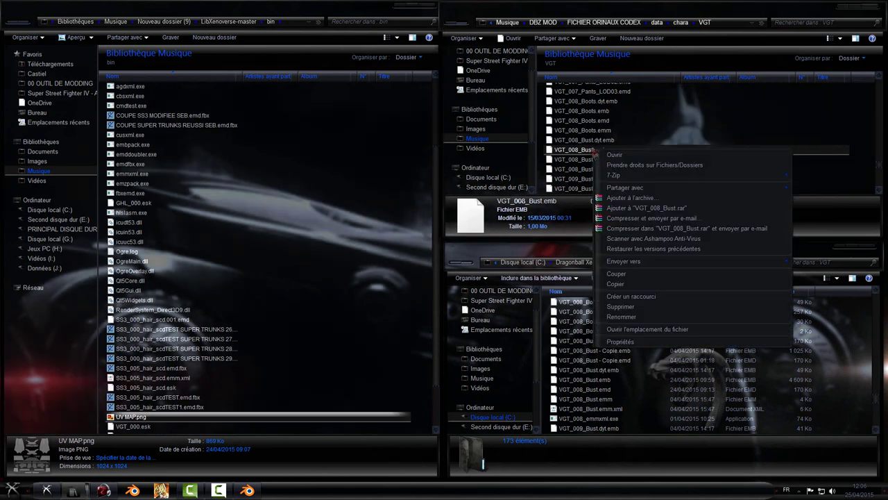
left_click(624, 285)
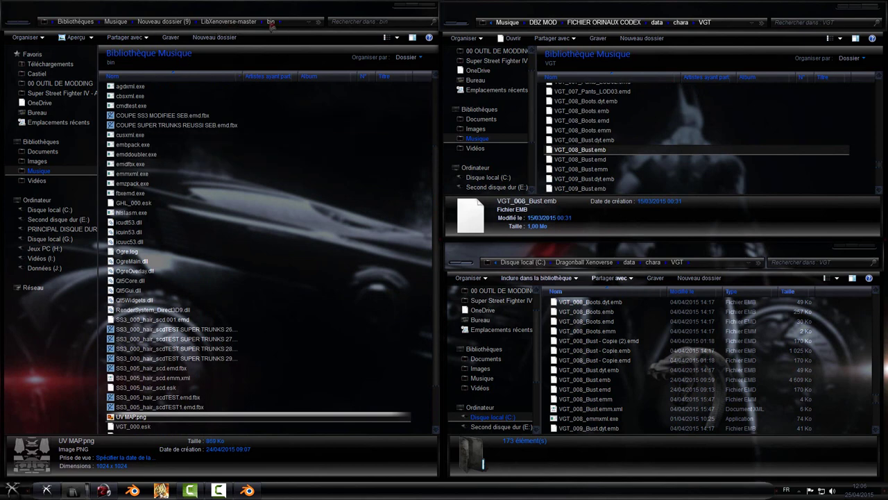
right_click(428, 271)
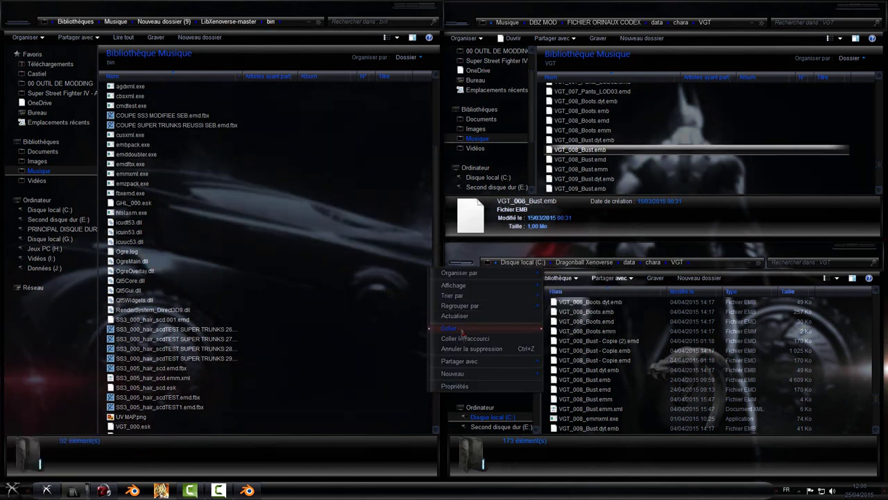
left_click(463, 336)
left_click(410, 198)
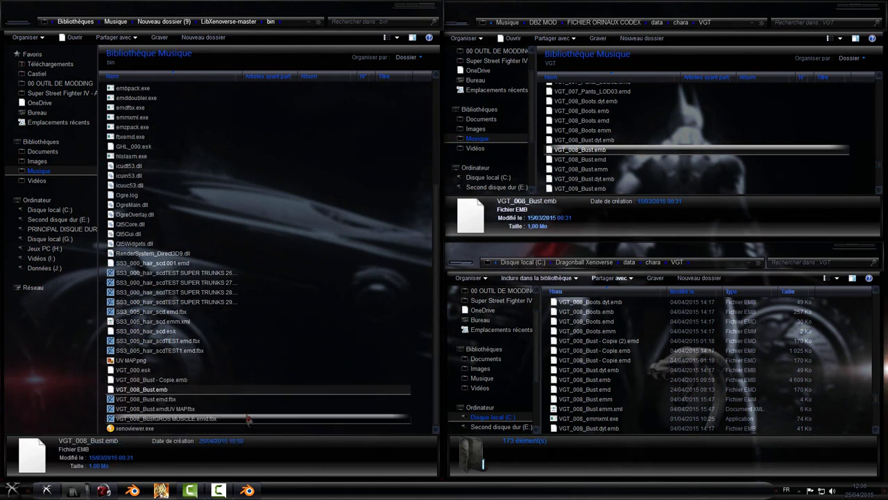
Step: Unpack VGT_008_Bust.emb in the bin folder and open the extracted VGT_008_Bust folder
left_click_drag(138, 393, 196, 123)
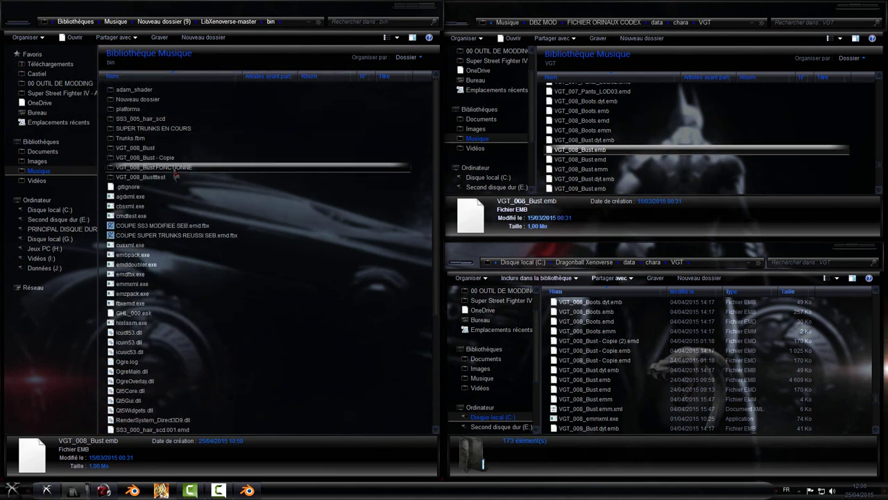
left_click(147, 150)
double_click(147, 151)
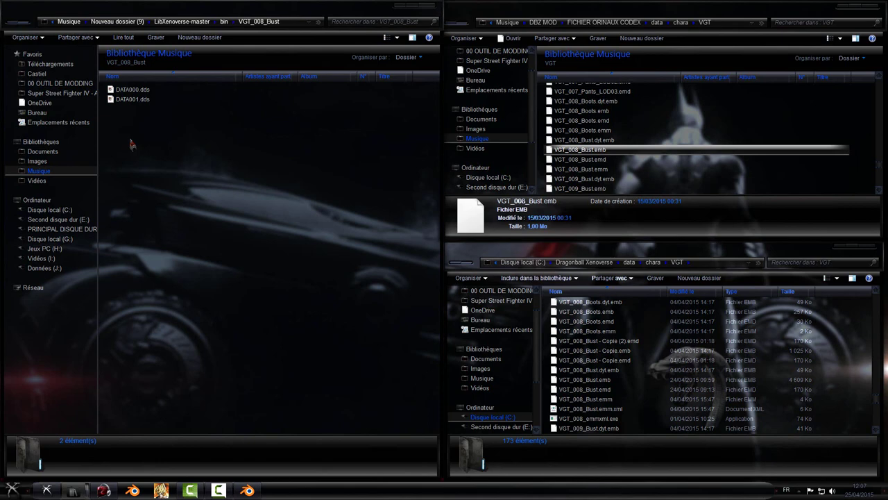
Step: Open the textures DATA000.dds and DATA001.dds and arrange their viewer windows side by side
double_click(133, 91)
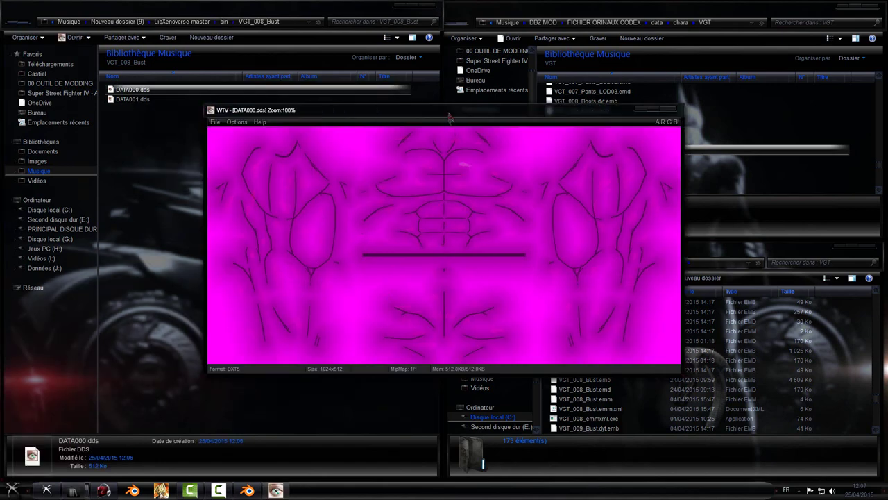
left_click_drag(449, 117, 617, 213)
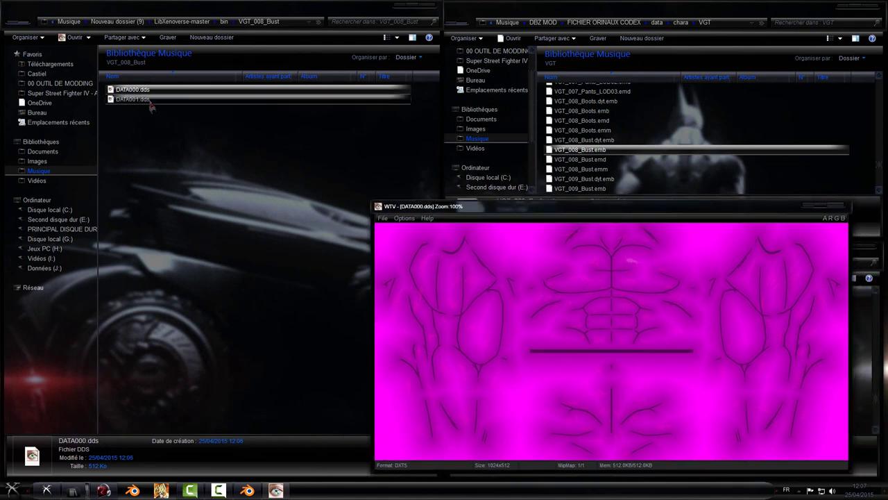
double_click(133, 99)
left_click_drag(459, 118, 265, 218)
left_click_drag(682, 201, 619, 206)
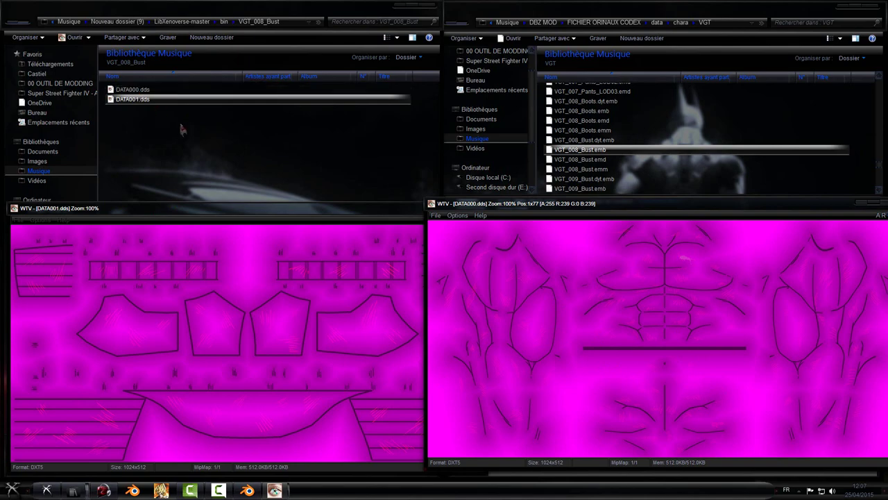
left_click(12, 489)
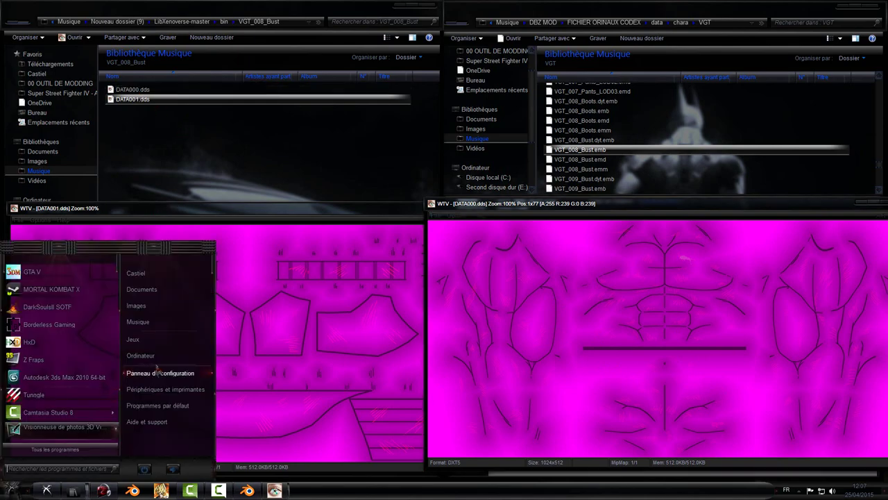
left_click(316, 320)
left_click(36, 199)
double_click(160, 65)
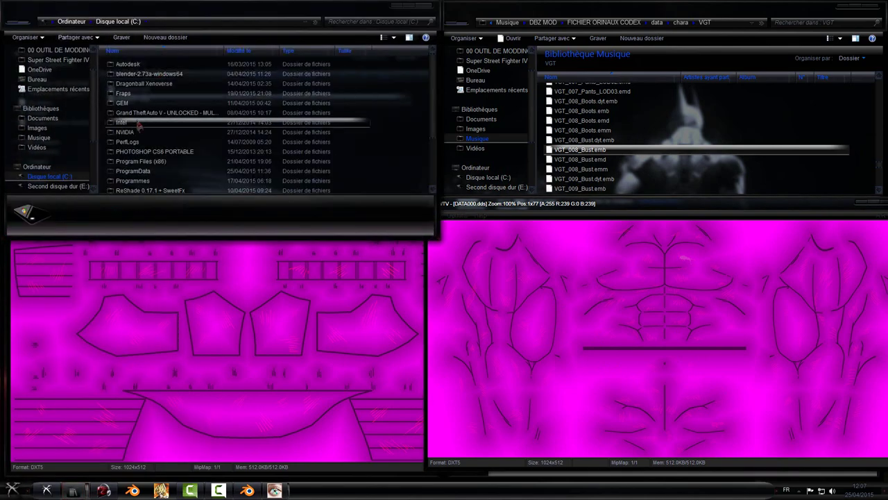
double_click(134, 95)
double_click(132, 74)
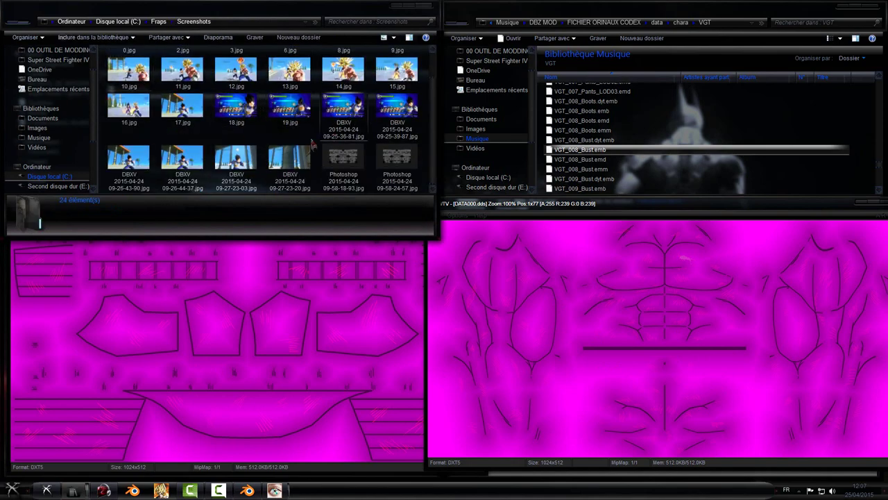
left_click(397, 118)
double_click(397, 120)
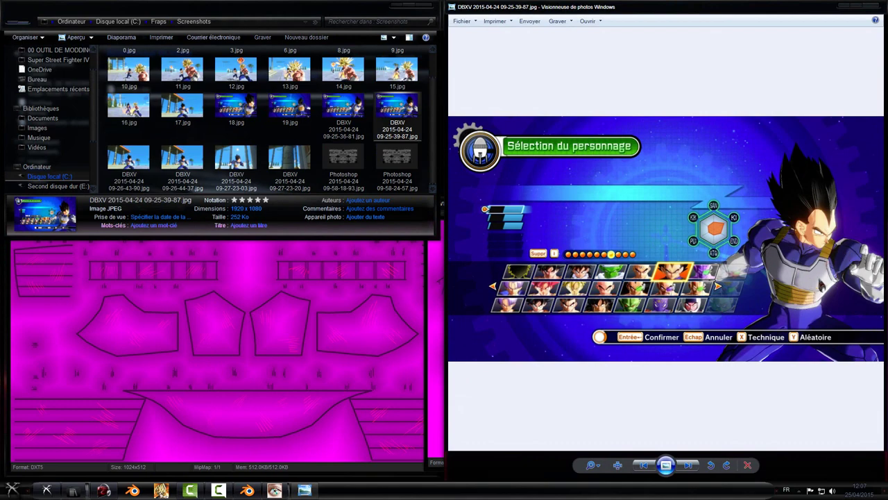
left_click(867, 7)
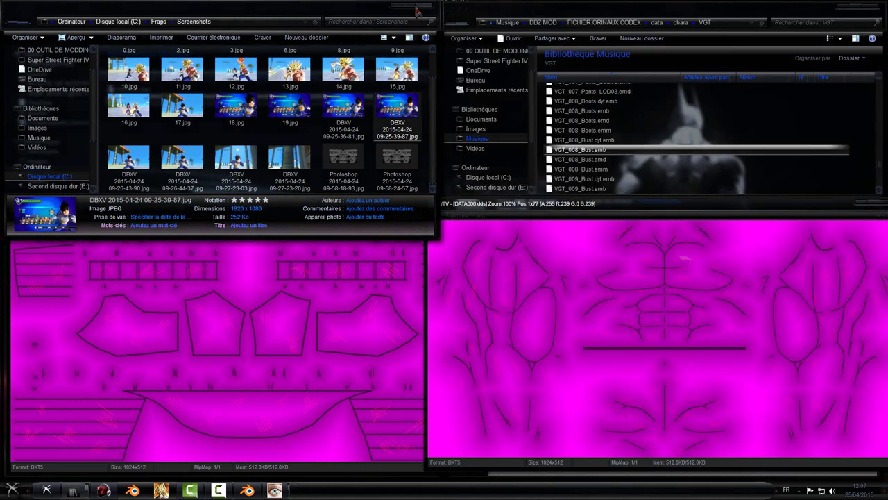
left_click(422, 11)
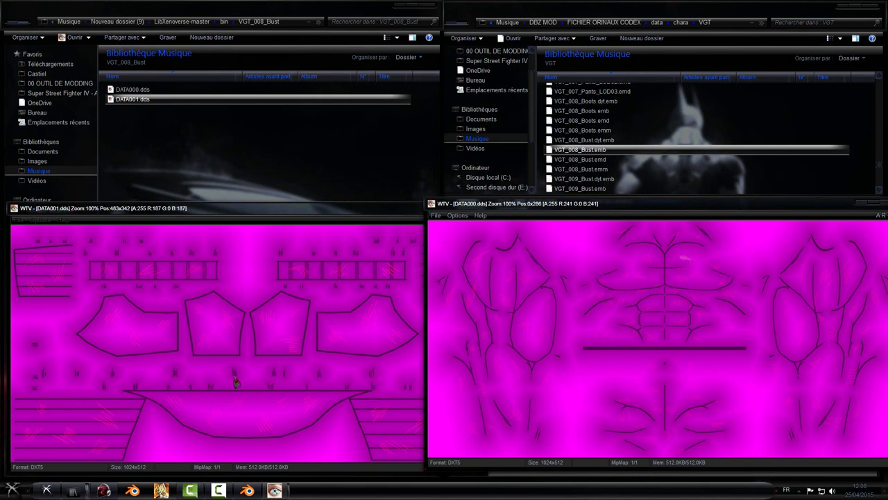
Step: Reopen DATA001.dds to examine the armour texture beside DATA000.dds, and close the texture viewers
double_click(225, 351)
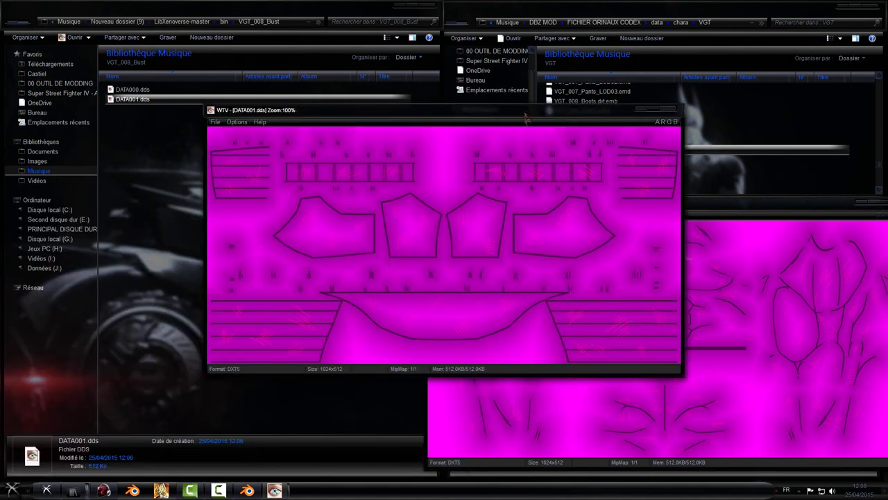
left_click_drag(525, 114, 375, 172)
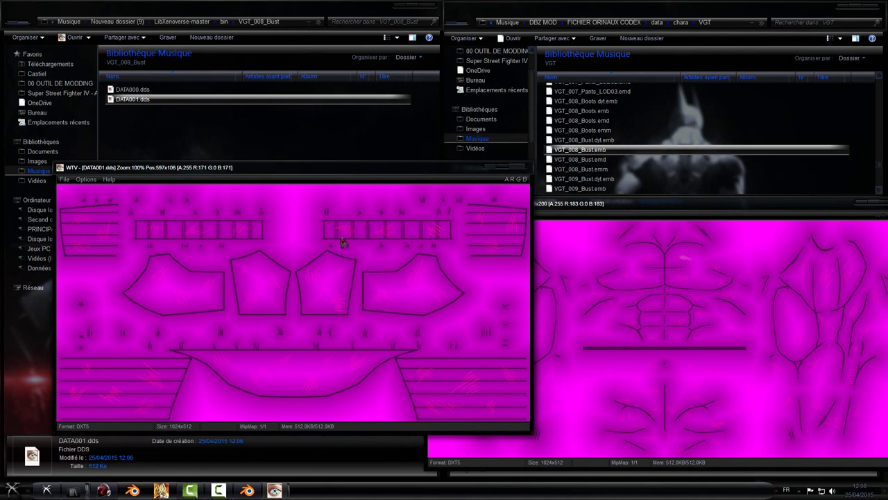
left_click(146, 103)
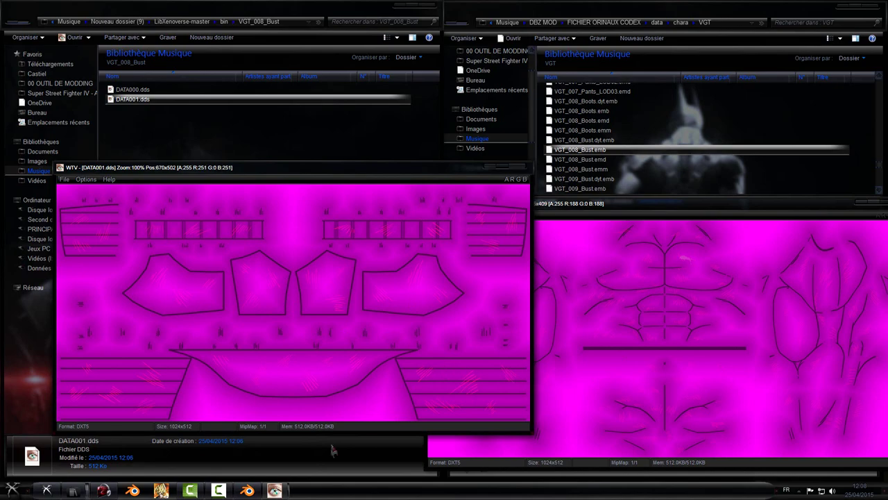
left_click(522, 167)
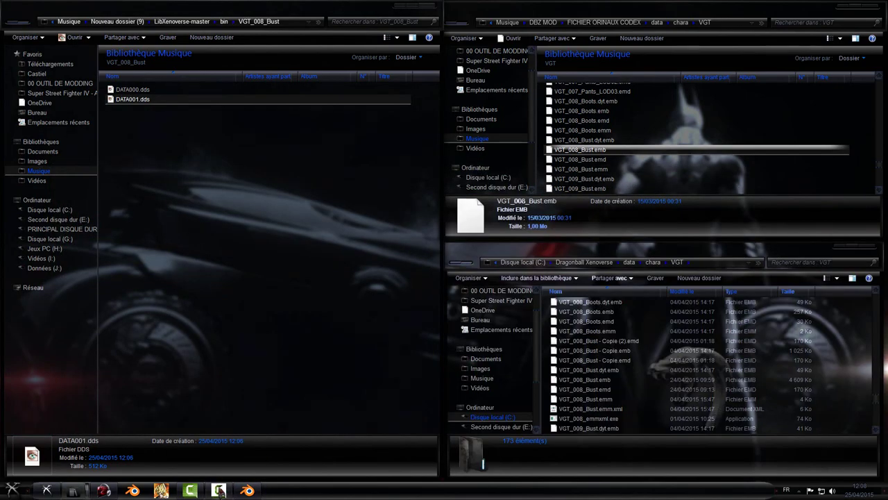
Step: Return to Blender and add the linked upper arm and forearm faces of the left arm to the selection
left_click(247, 491)
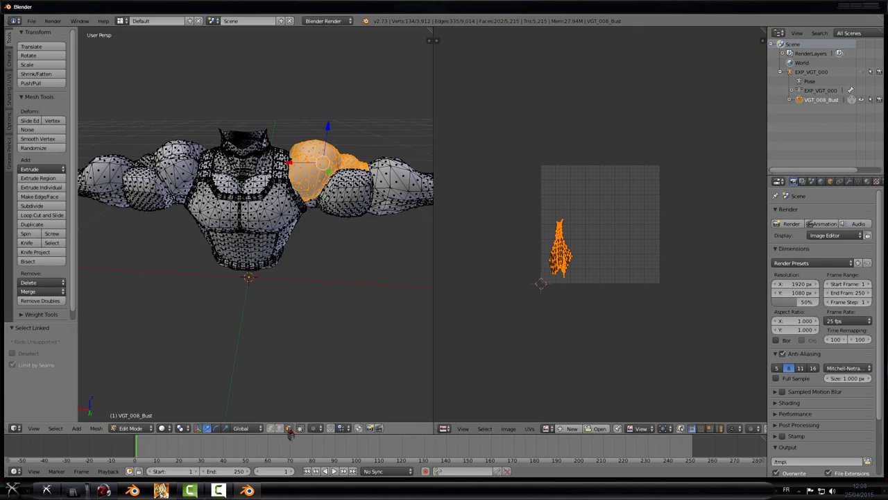
key("l")
key("l")
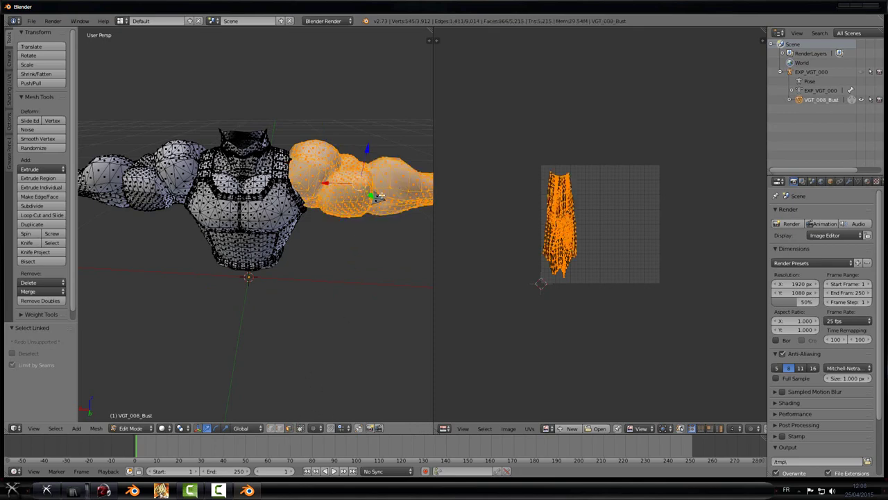
mouse_move(379, 200)
middle_mouse_down()
mouse_move(278, 255)
mouse_move(308, 257)
mouse_move(389, 208)
middle_mouse_up()
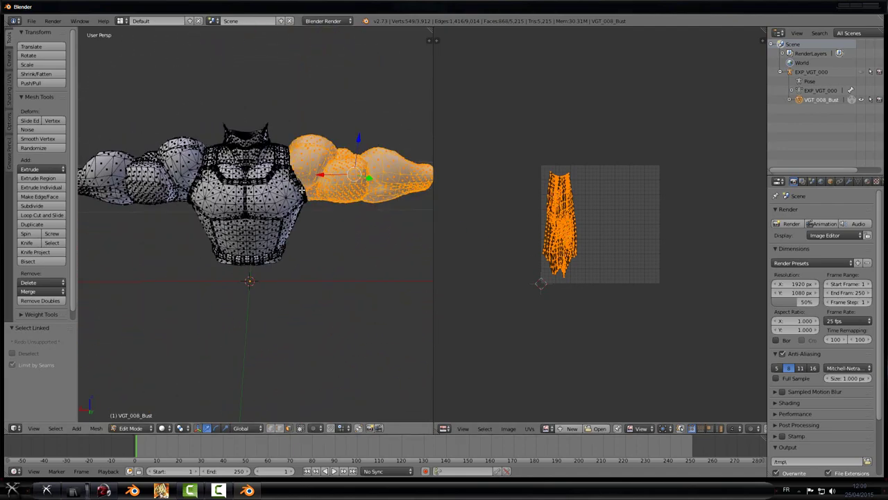
Step: Add the linked shoulder, upper arm and forearm faces of the right arm to the selection
middle_click_drag(302, 190, 173, 179)
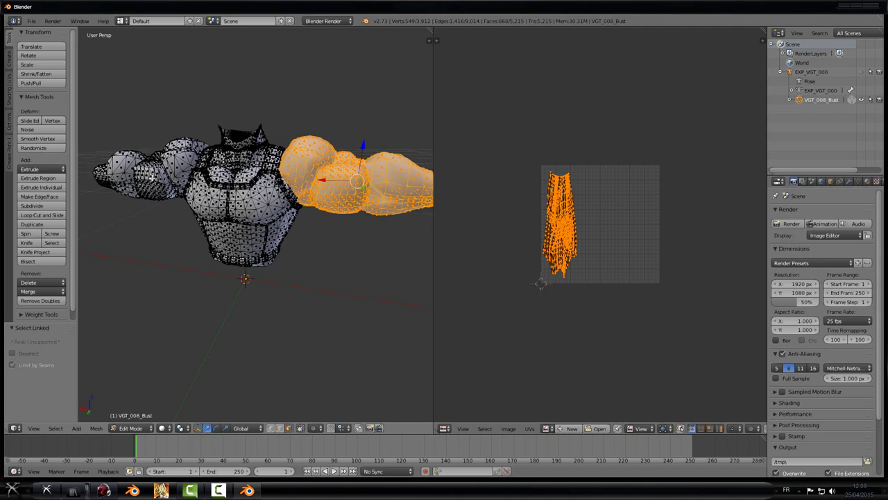
key("l")
key("l")
key("l")
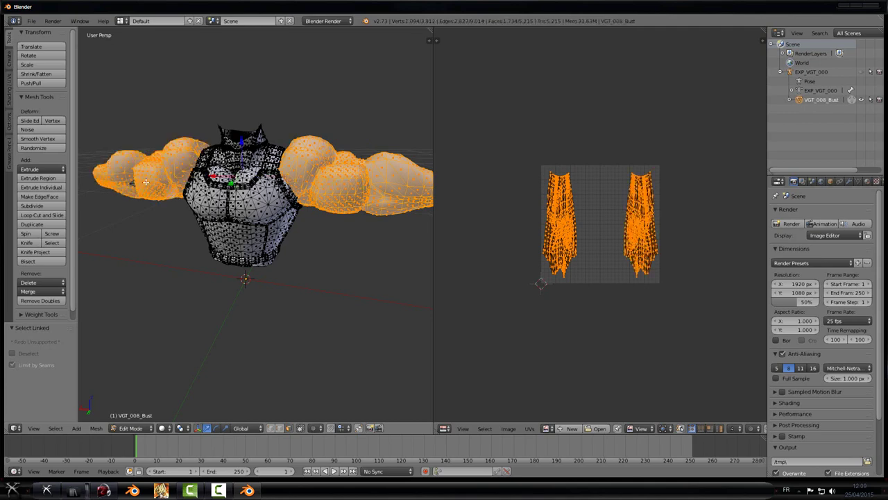
middle_click_drag(145, 182, 229, 159)
scroll(239, 161, "up", 4)
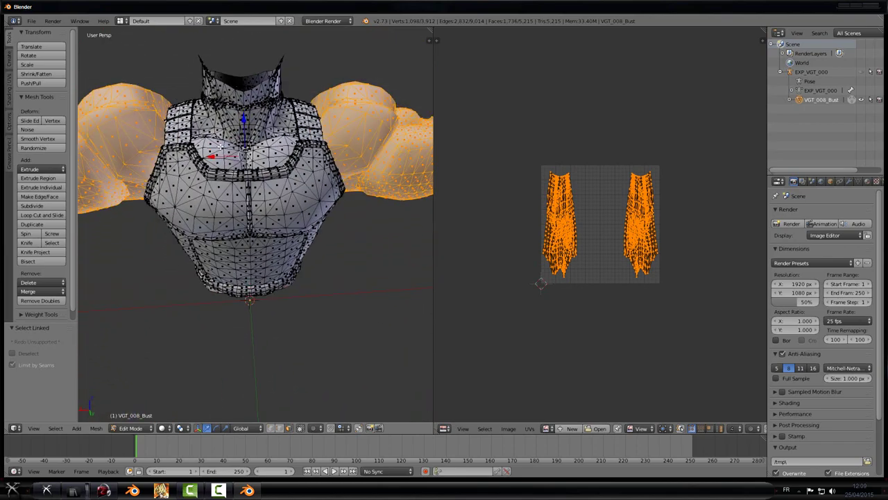
Step: Add the linked faces of the skin inside the armour's neckline, the upper chest and the front collar to the selection
key("l")
key("l")
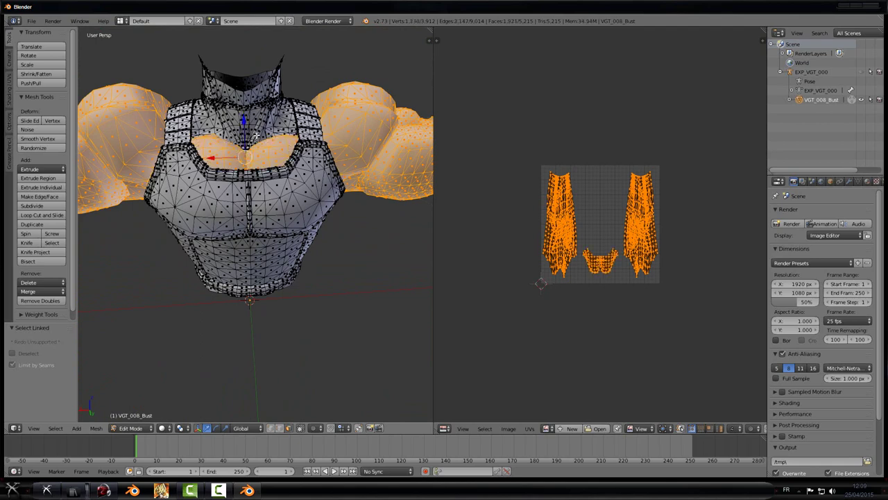
key("l")
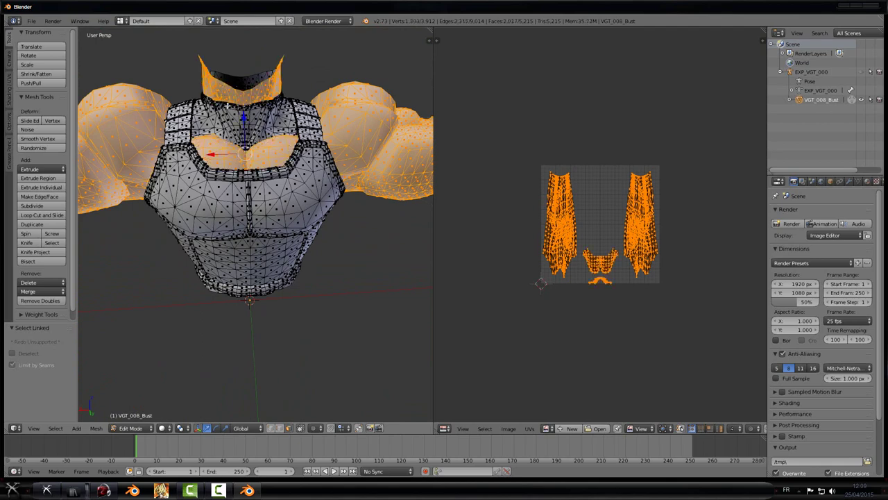
key("l")
Step: Add the linked faces of the neck ring, the back of the collar and the upper back to the selection
middle_click_drag(223, 142, 321, 165)
key("l")
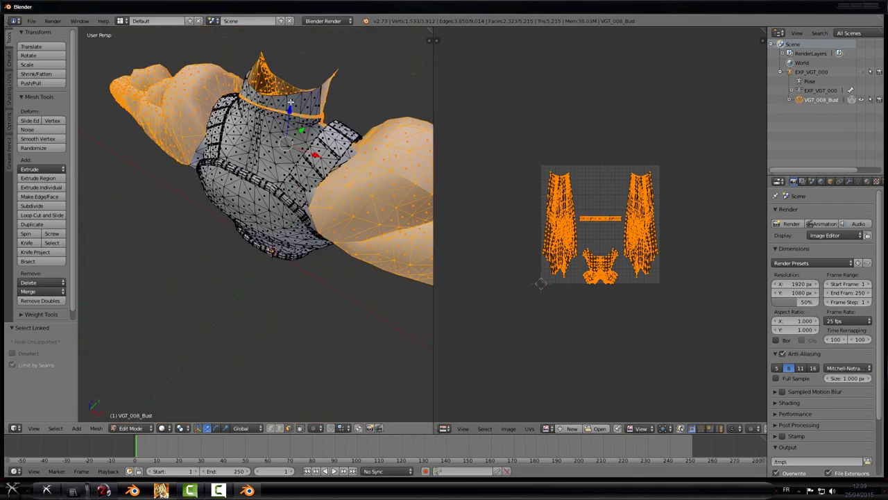
key("l")
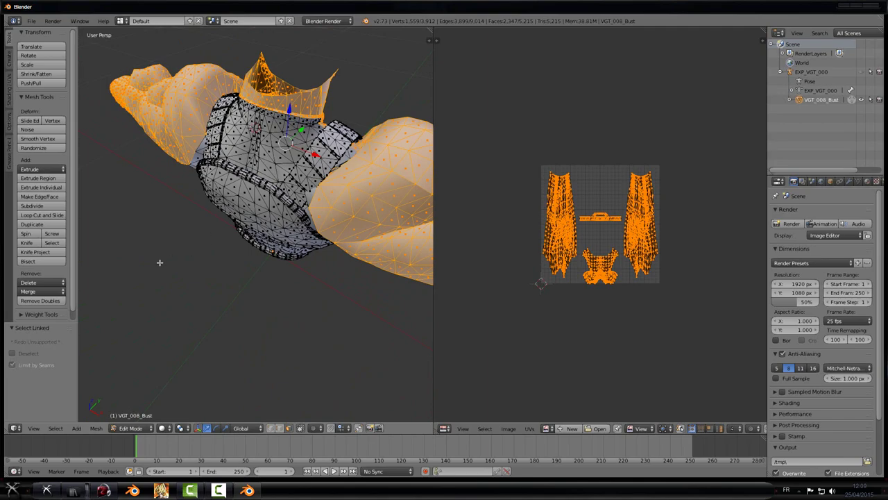
key("l")
Step: Add all linked waist faces below the armour's lower edge, at the back, both sides and front centre, to the selection
middle_click_drag(254, 144, 307, 90)
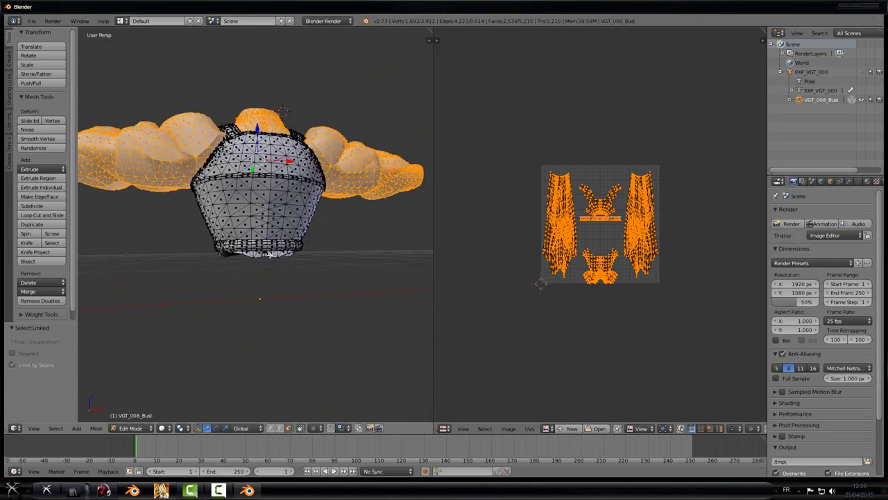
key("l")
middle_click_drag(274, 254, 237, 290)
key("l")
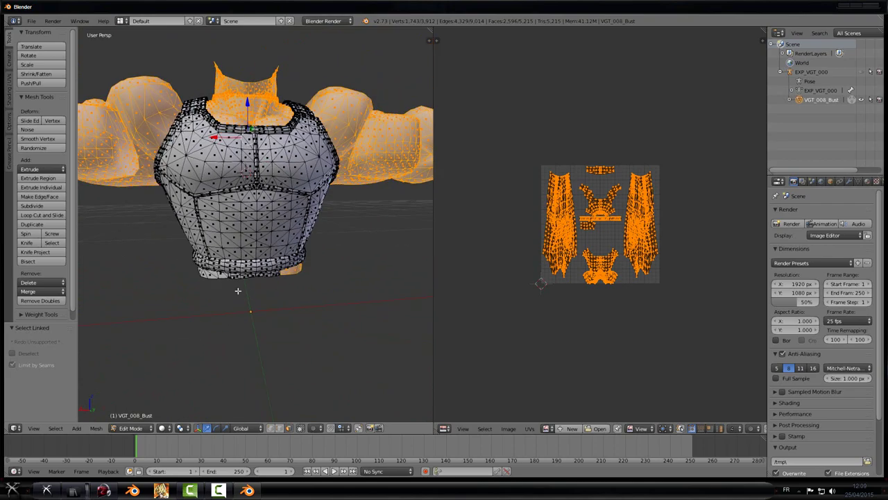
key("l")
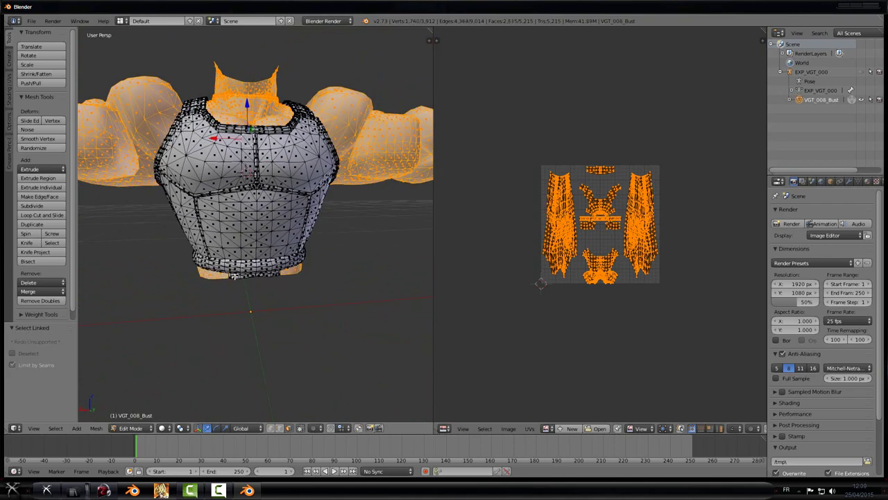
key("l")
key("l")
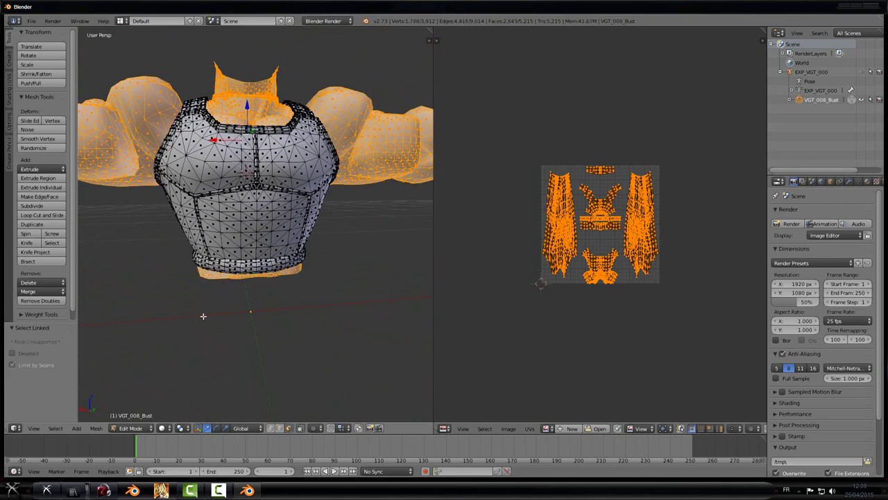
middle_click_drag(204, 313, 209, 333)
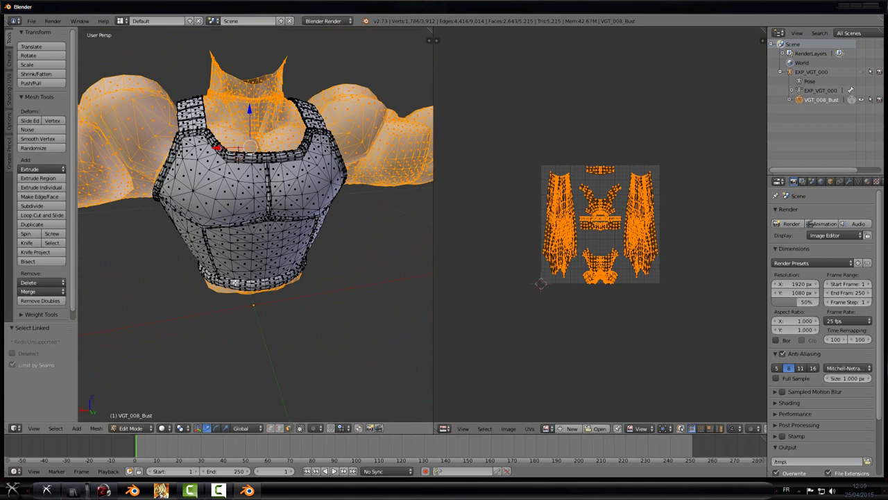
scroll(236, 283, "down", 3)
mouse_move(238, 269)
middle_mouse_down()
mouse_move(222, 299)
mouse_move(232, 274)
middle_mouse_up()
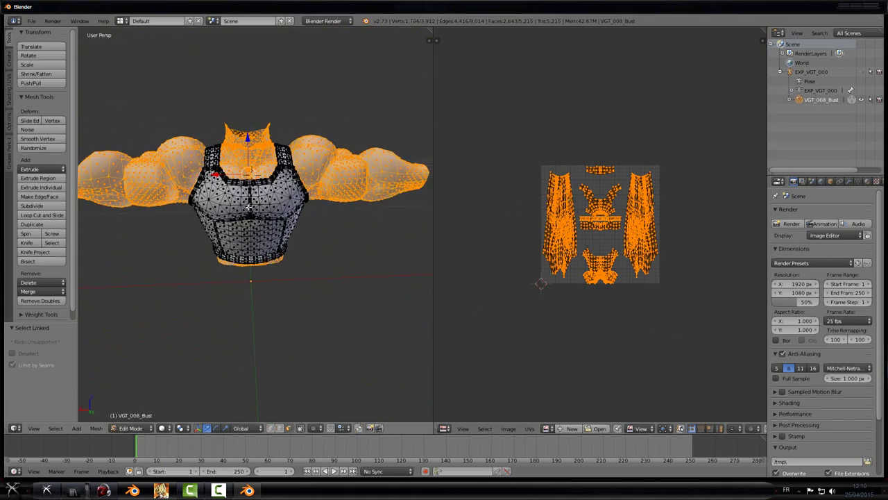
middle_click_drag(248, 207, 274, 247)
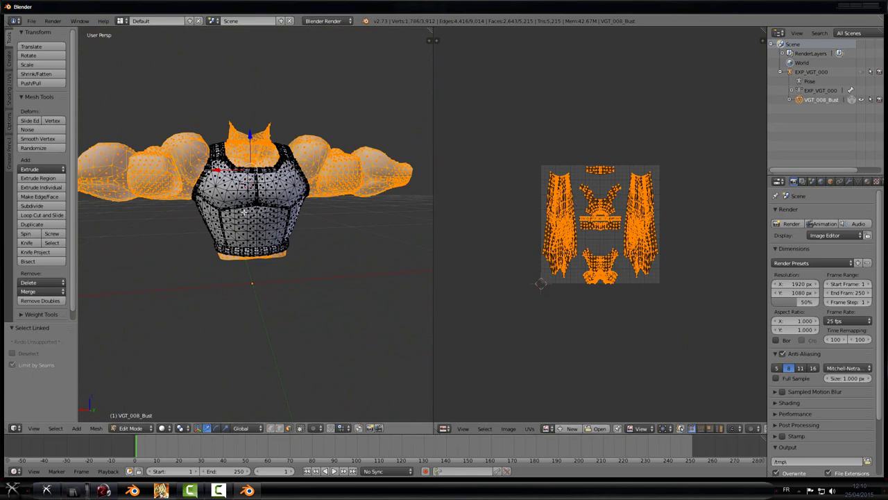
middle_click_drag(245, 211, 258, 199)
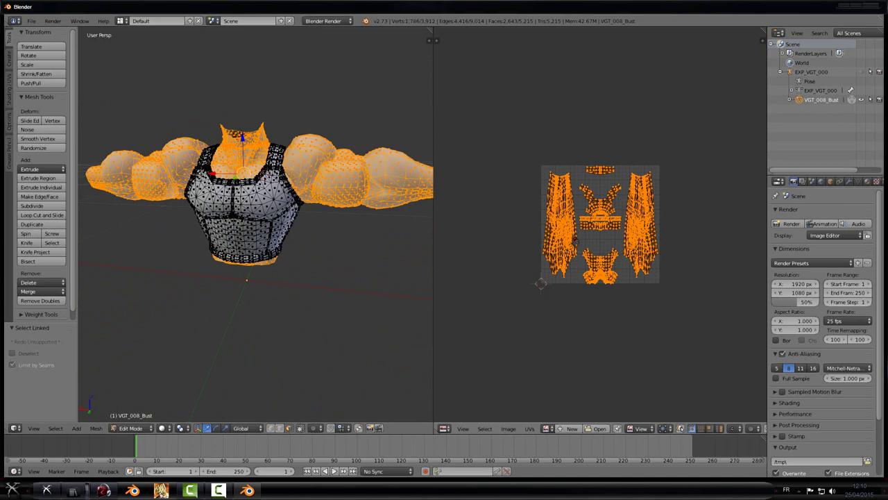
key("s")
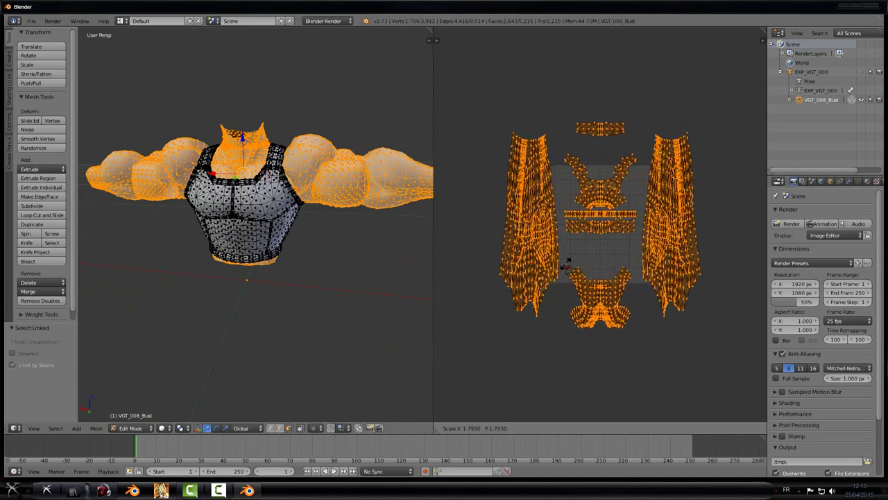
key("y")
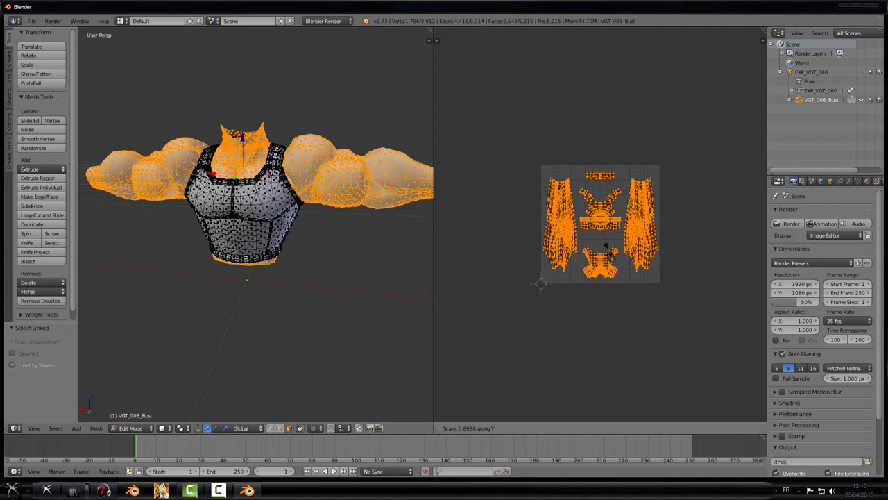
key("minus")
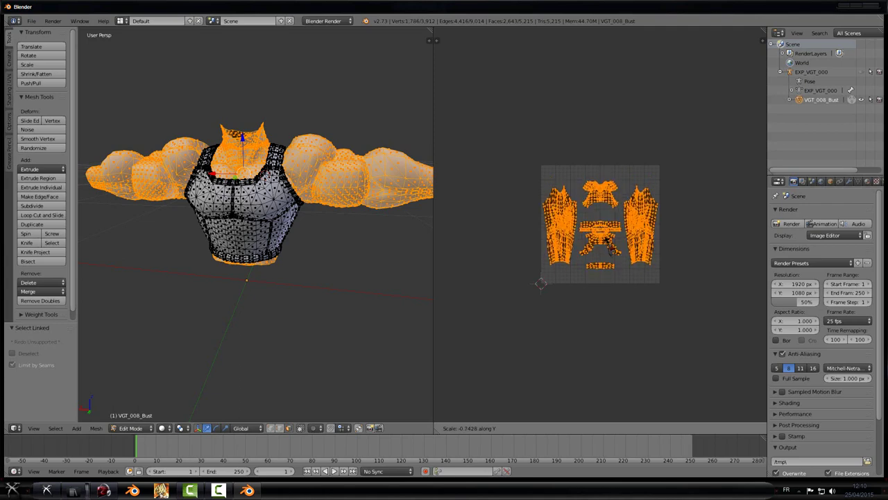
key("minus")
key("Escape")
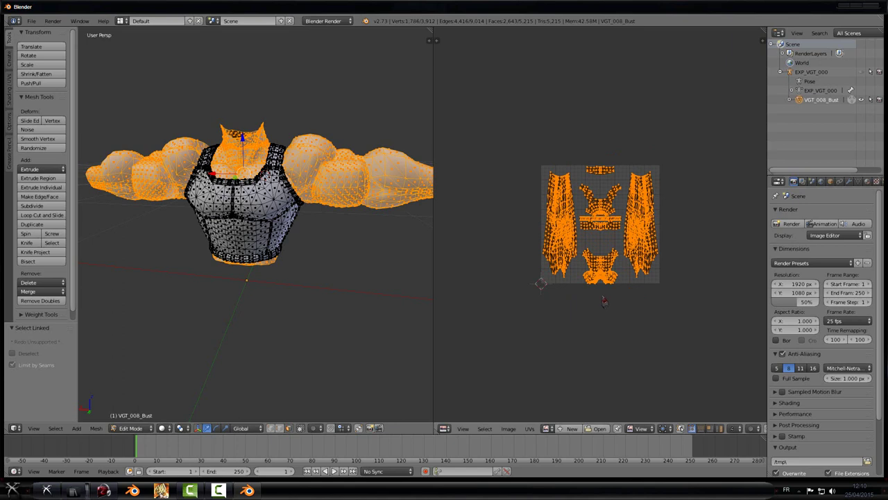
Step: Scale the selected UV islands by about 0.705 along Y and move them up about 0.137 along Y
key("s")
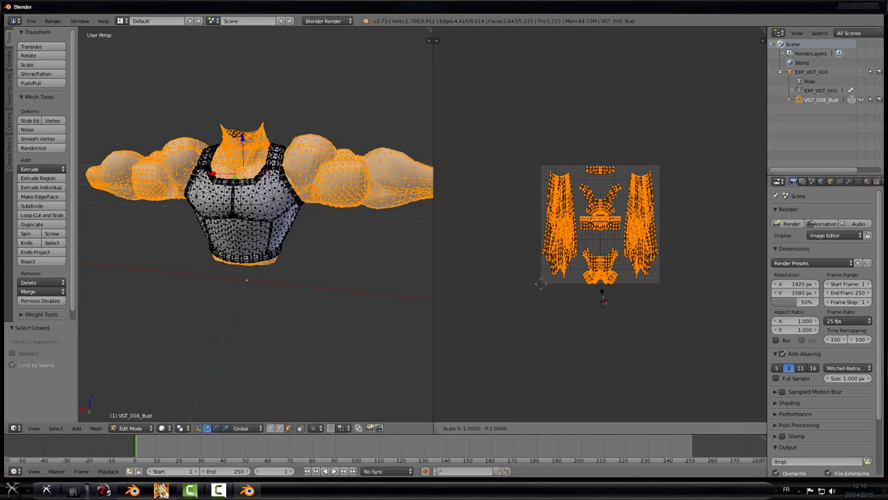
key("y")
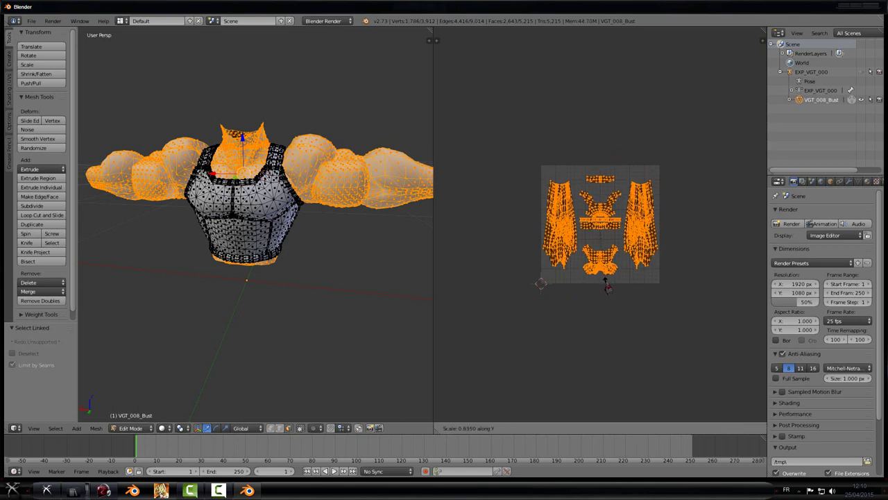
left_click(608, 292)
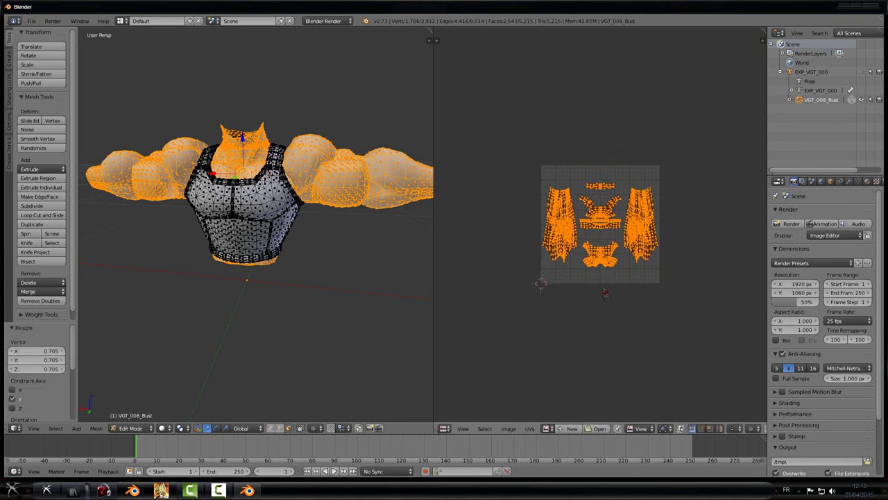
key("g")
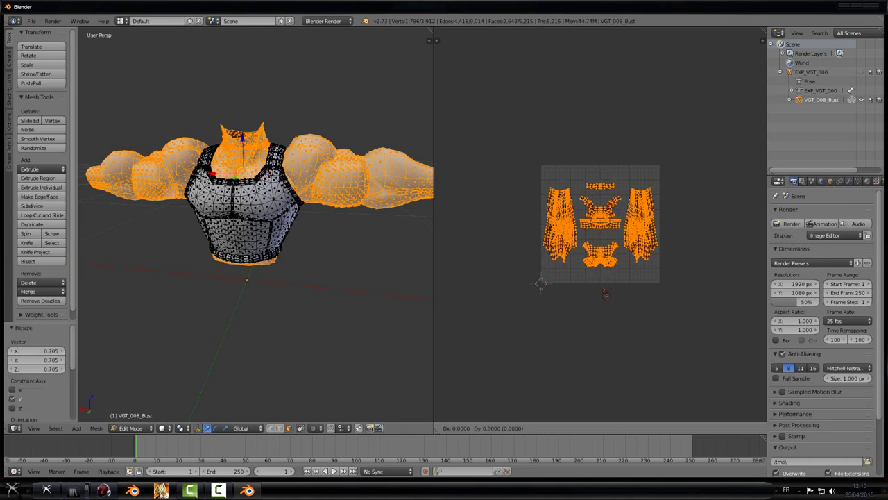
key("y")
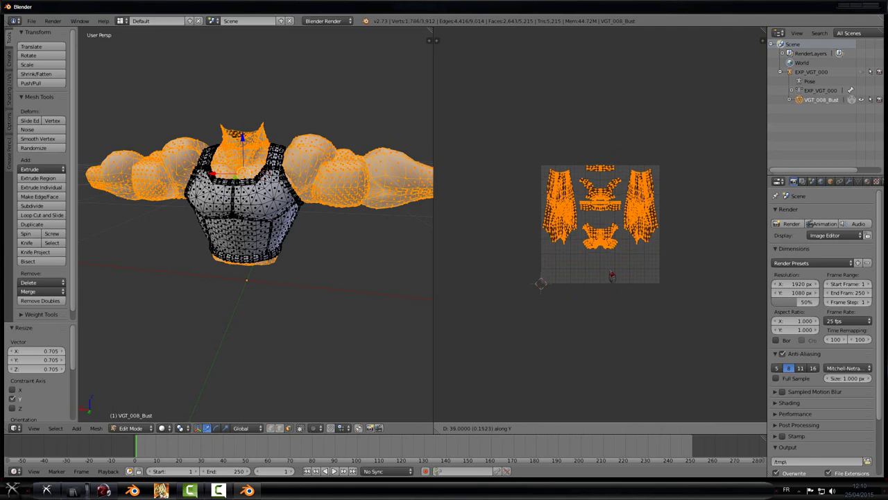
left_click(676, 276)
Step: Scale the selected UV islands by about 0.726 along Y and move them up about 0.104 along Y
scroll(698, 239, "up", 4)
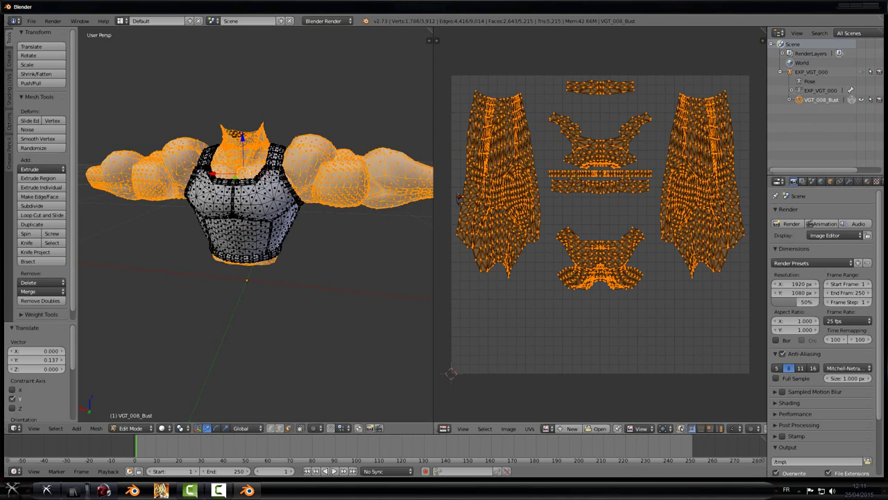
key("s")
key("y")
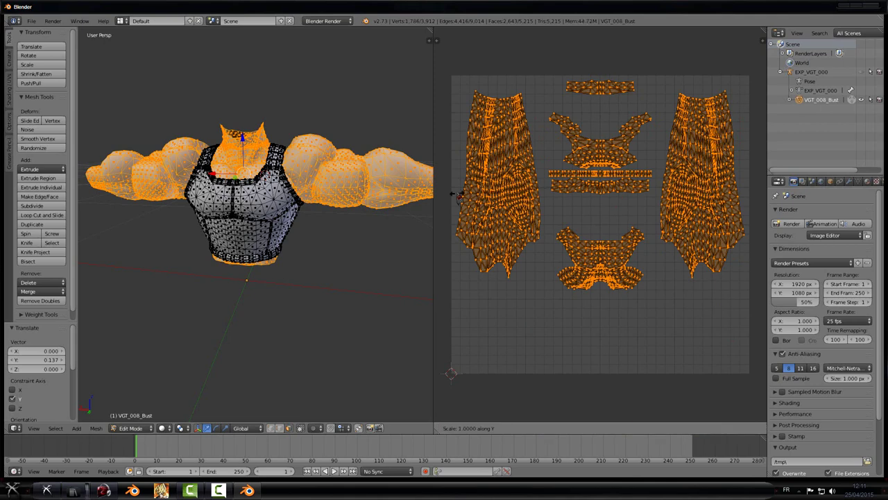
left_click(502, 217)
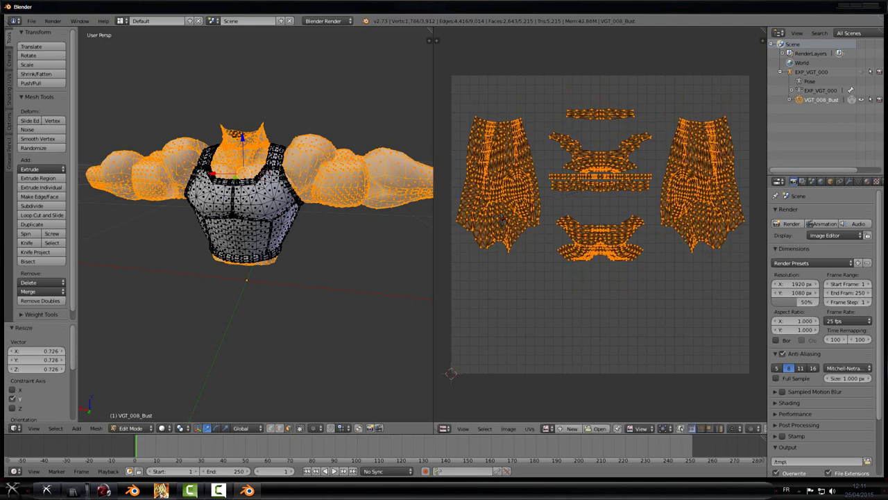
key("g")
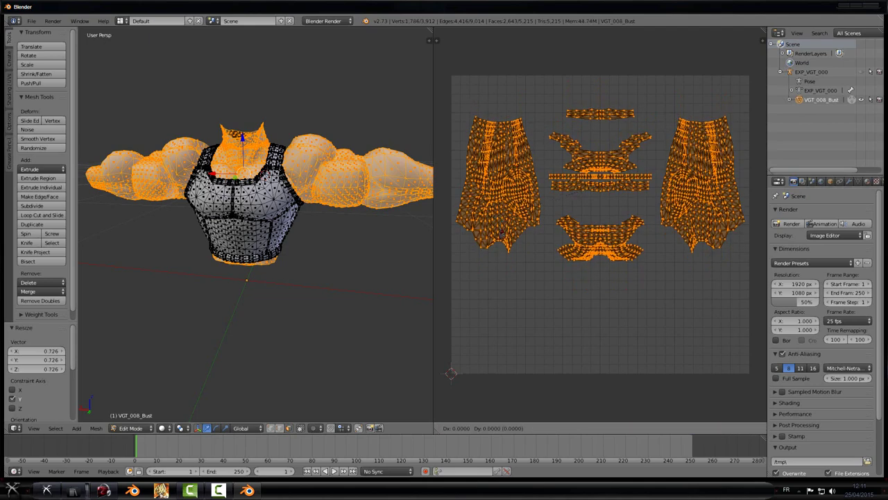
key("y")
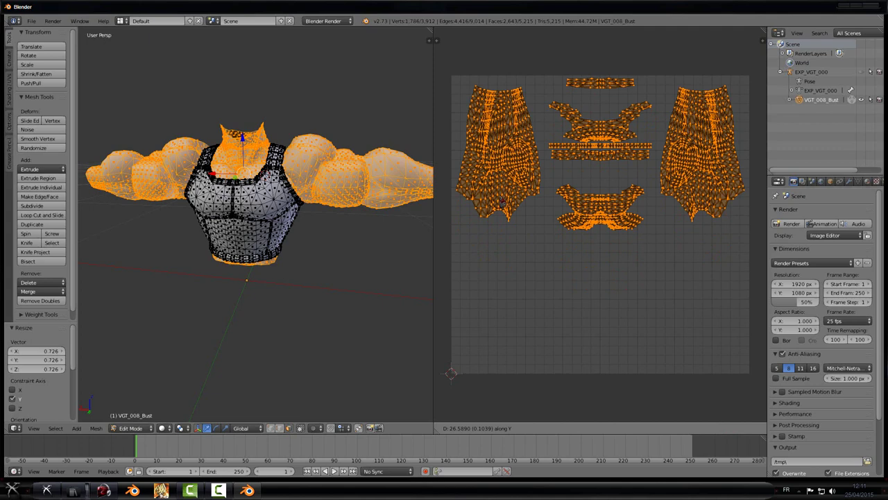
left_click(502, 202)
Step: Examine the placement of the arm, neck and torso UV islands against the upper and side edges of the UV square
scroll(601, 129, "up", 1)
middle_click_drag(601, 133, 609, 101)
middle_click_drag(579, 243, 565, 338)
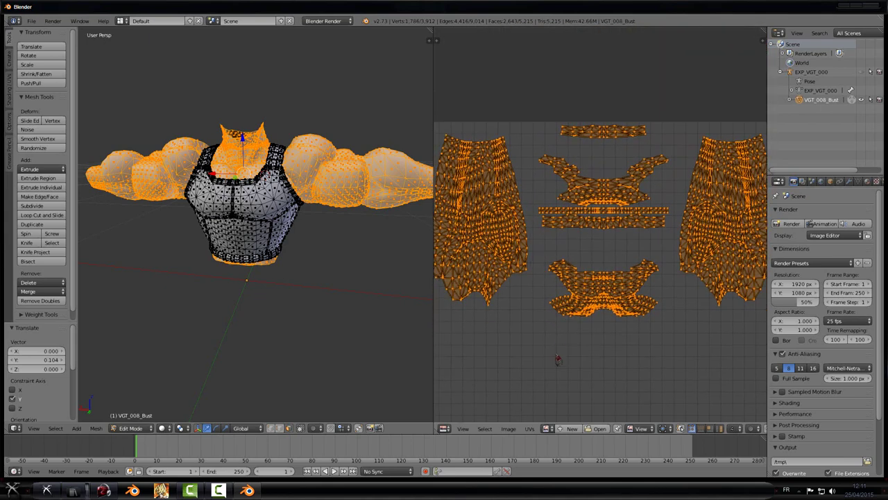
middle_click_drag(581, 301, 577, 327)
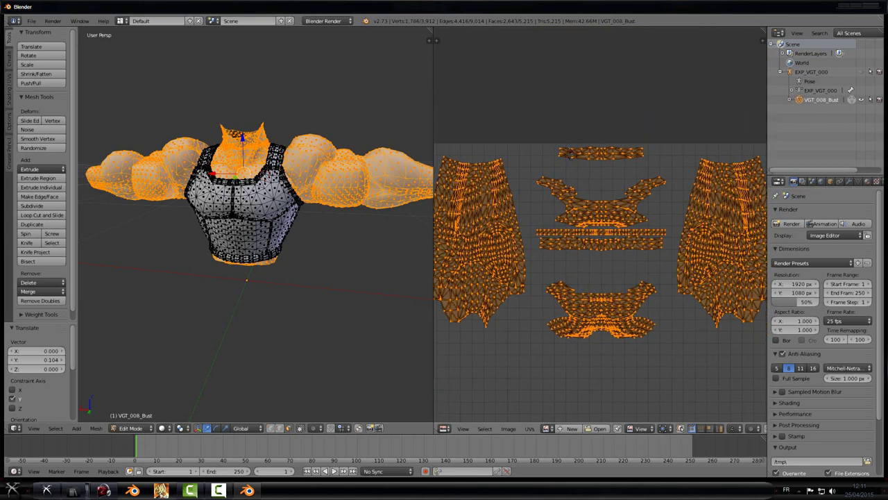
middle_click_drag(461, 226, 540, 205)
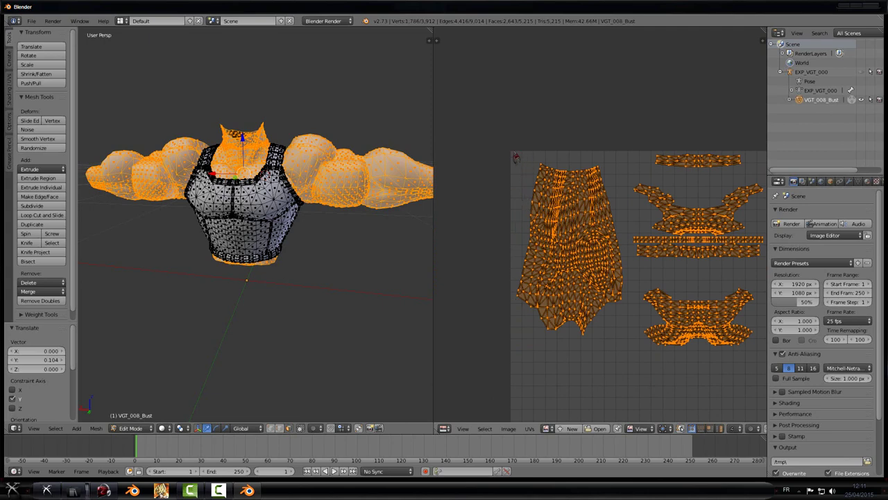
middle_click_drag(650, 342, 573, 309)
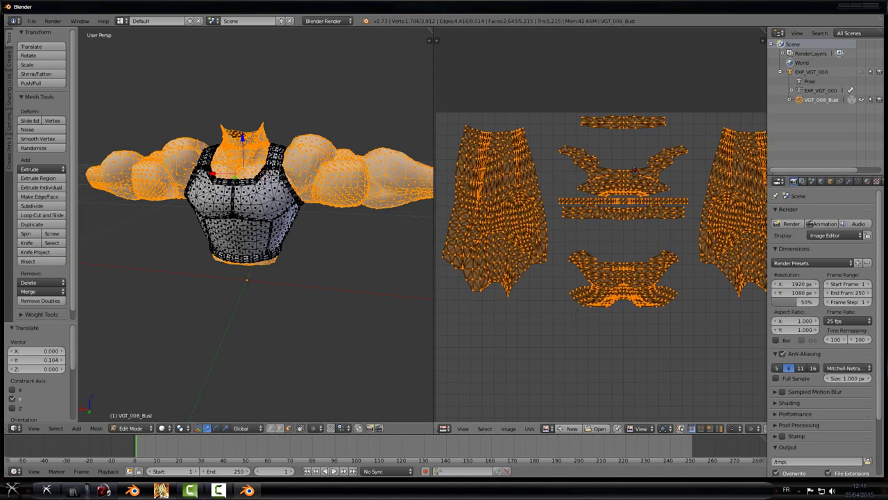
middle_click_drag(624, 201, 607, 141)
scroll(646, 185, "down", 1)
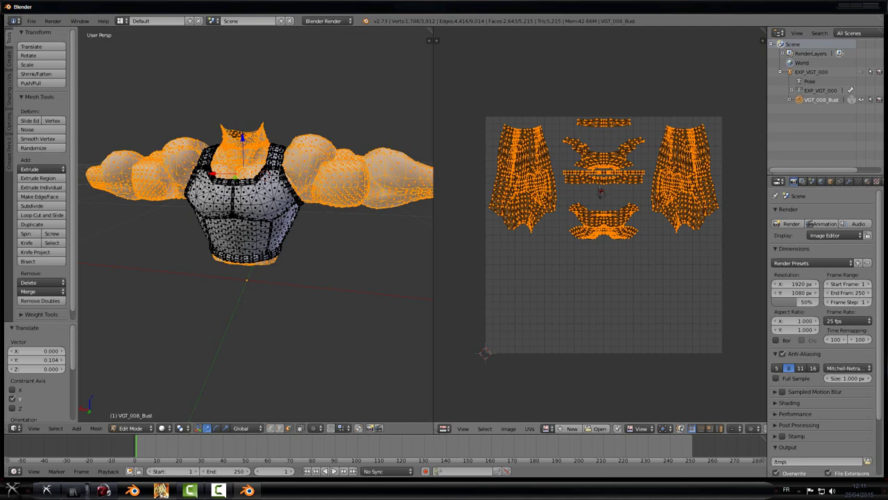
Step: Scale the selected UV islands by about 0.734 along Y and move them up about 0.066 along Y
key("s")
key("y")
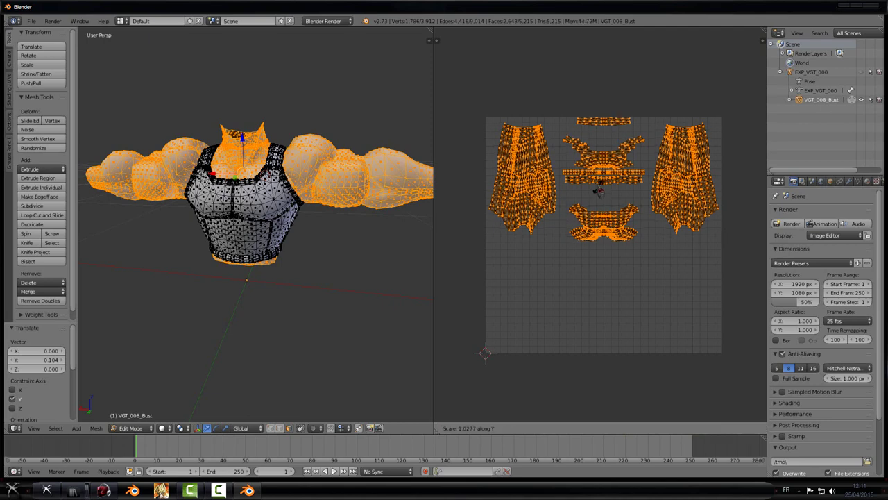
left_click(601, 187)
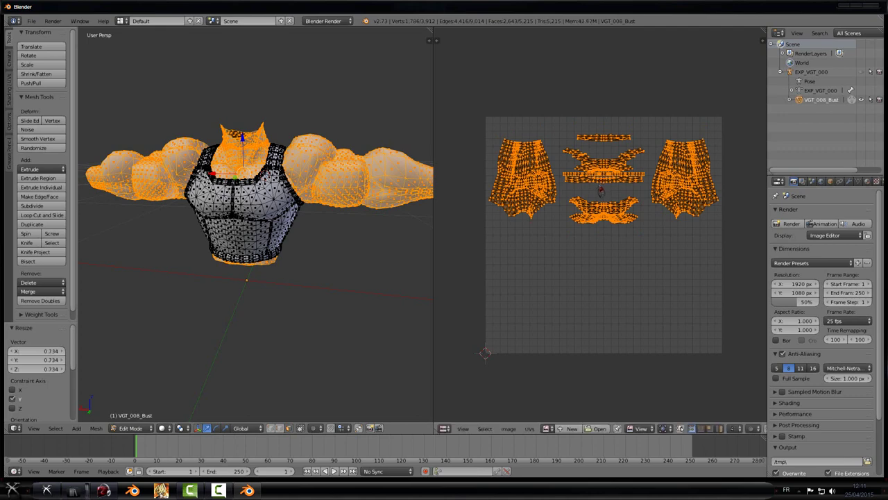
key("g")
key("y")
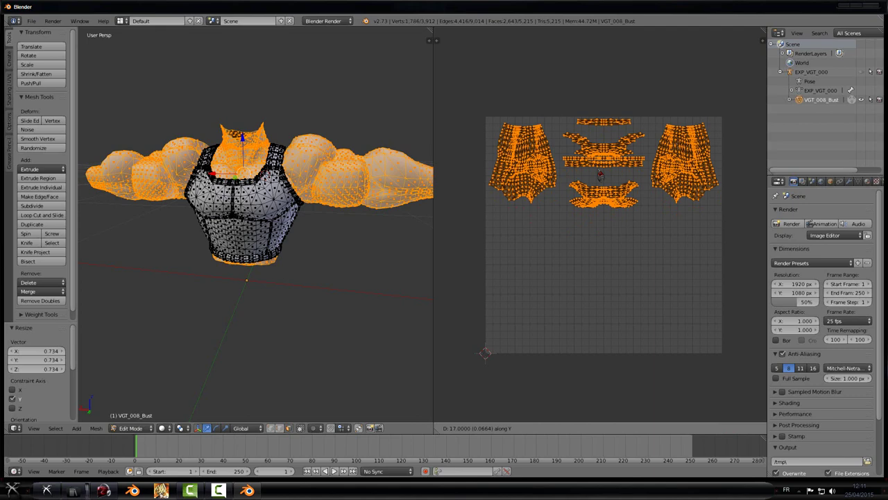
left_click(601, 175)
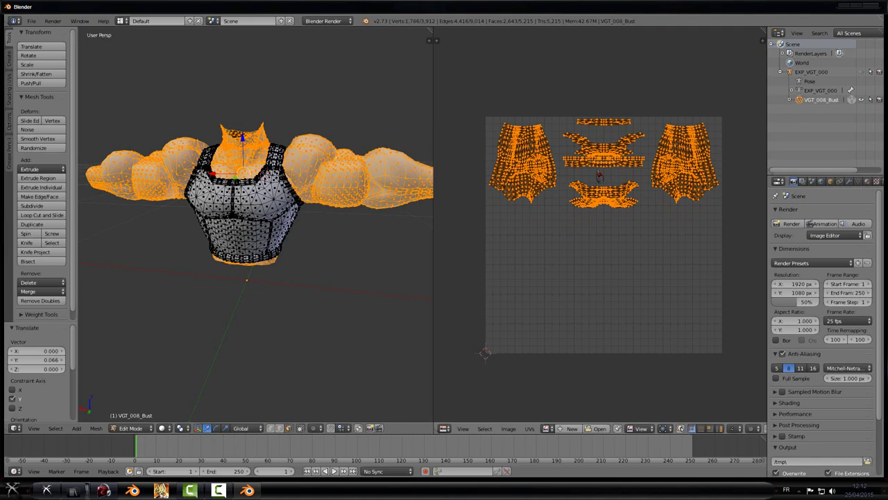
Step: Scale the selected UV islands by about 1.206 along Y and move them down about 0.053 along Y
key("s")
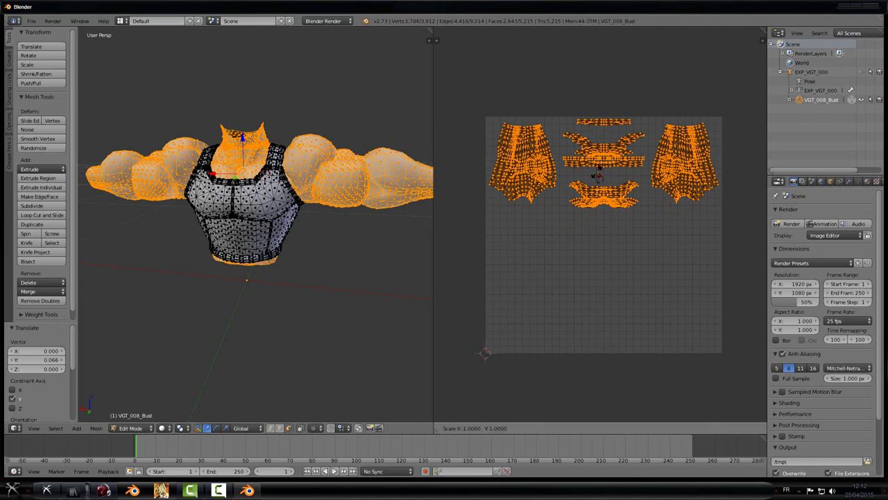
key("y")
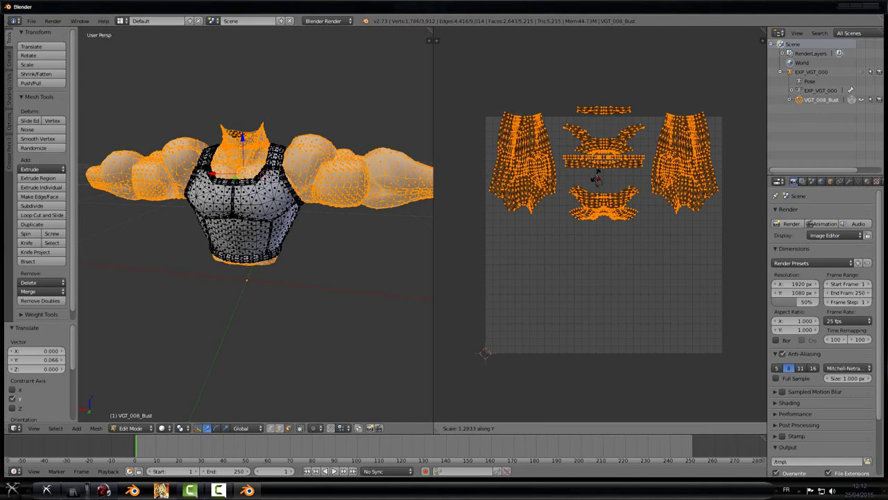
left_click(594, 182)
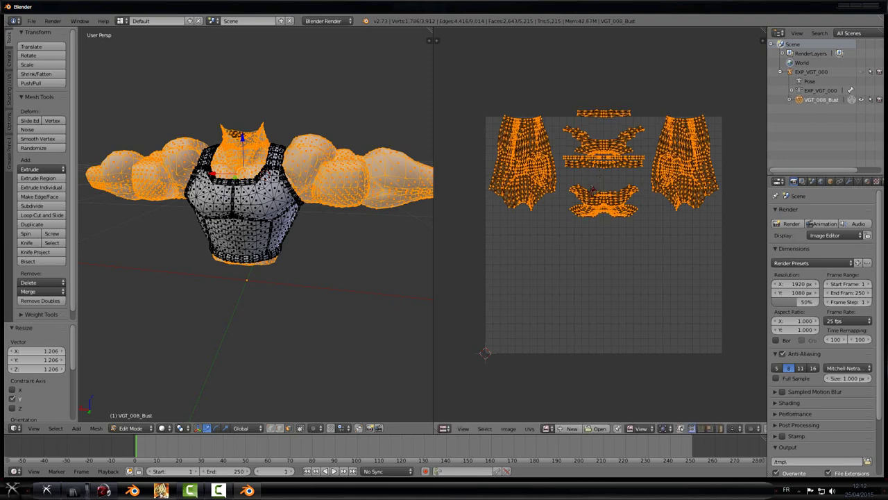
key("g")
key("y")
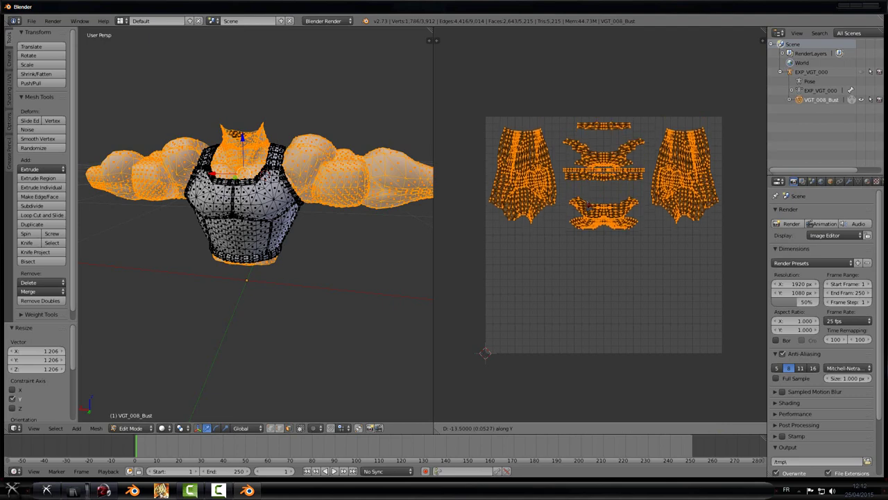
left_click(586, 205)
Step: Scale the selected UV islands by about 1.071 along Y and check their fit inside the upper UV square
key("s")
key("y")
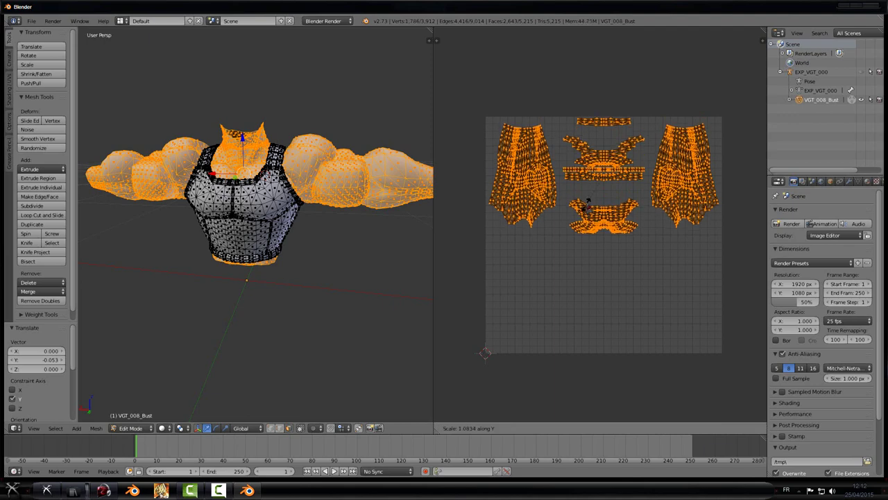
left_click(587, 205)
scroll(645, 185, "up", 2)
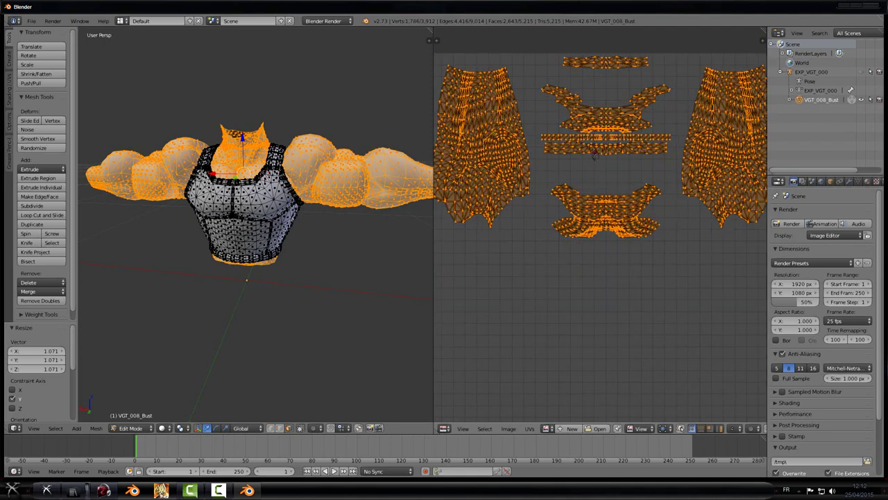
scroll(591, 154, "down", 2)
scroll(569, 158, "up", 1)
scroll(544, 150, "down", 1)
middle_click_drag(544, 150, 572, 165)
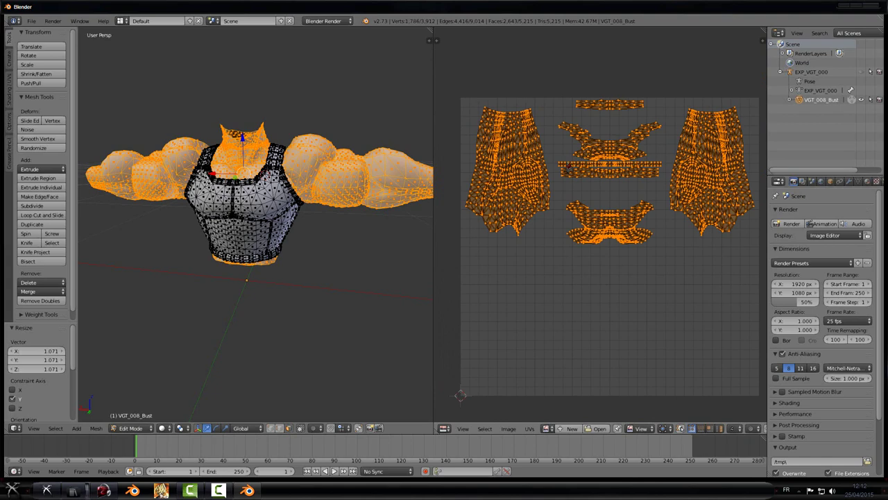
scroll(597, 183, "down", 2)
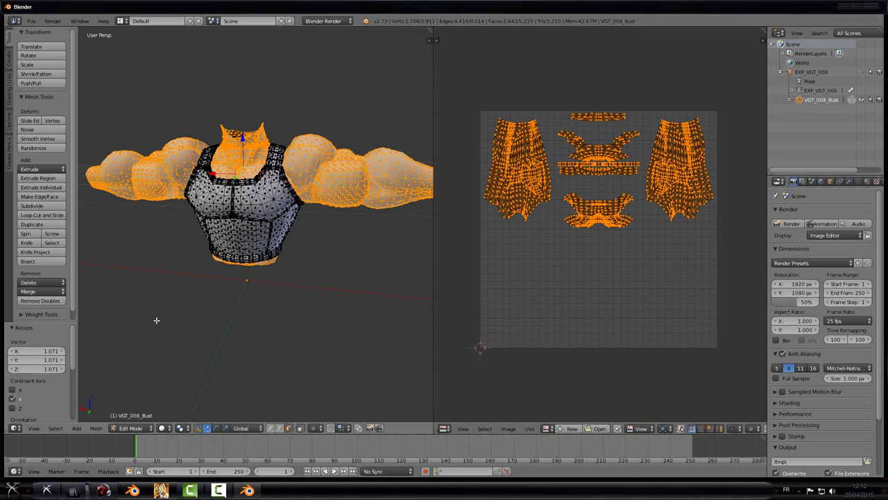
Step: Invert the mesh selection so the torso armour and its UV islands are selected instead of the skin parts
left_click(55, 428)
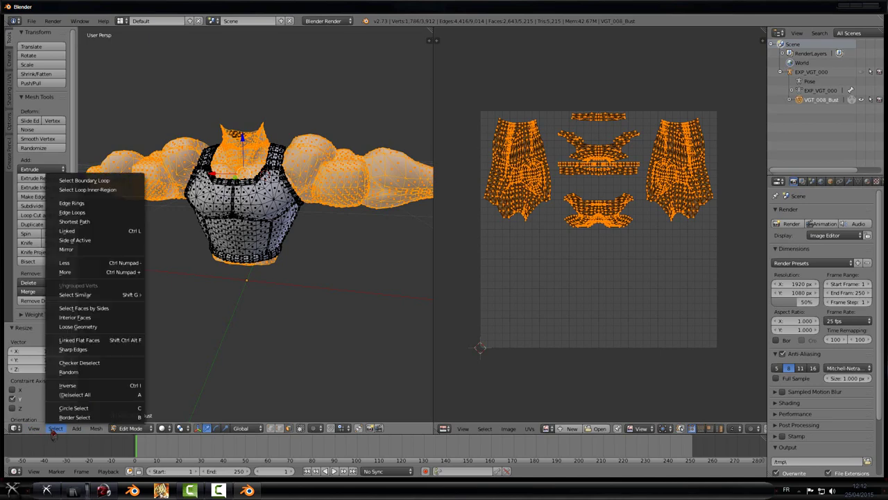
left_click(85, 385)
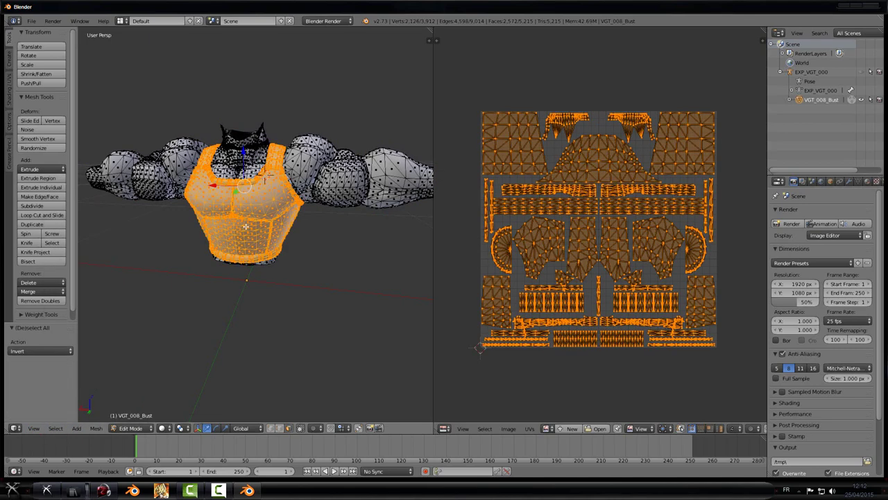
middle_click_drag(190, 263, 252, 252)
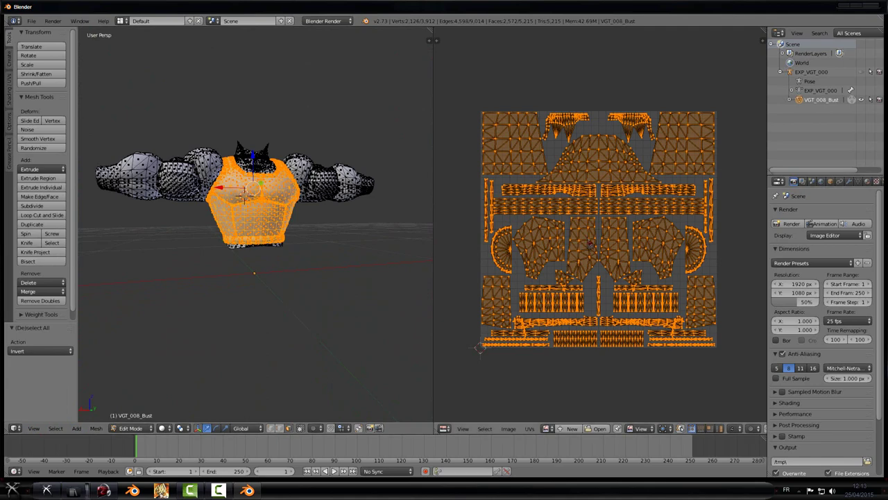
key("g")
key("y")
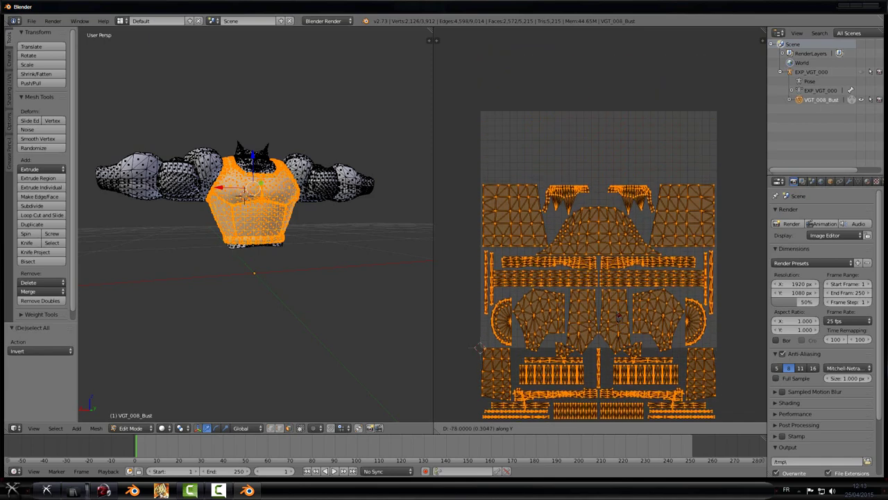
left_click(639, 245)
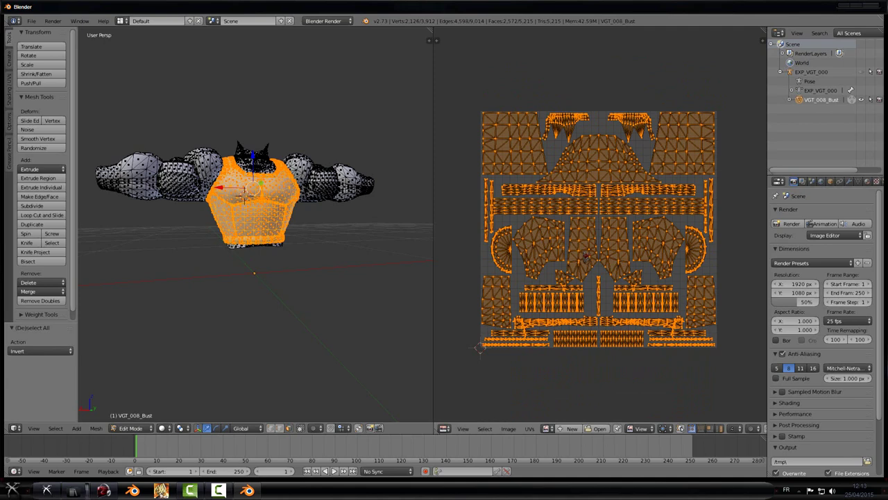
Step: Scale the armour's UV islands by about 0.479 along Y and move them down about 0.252 into the lower half of the UV square
key("s")
key("y")
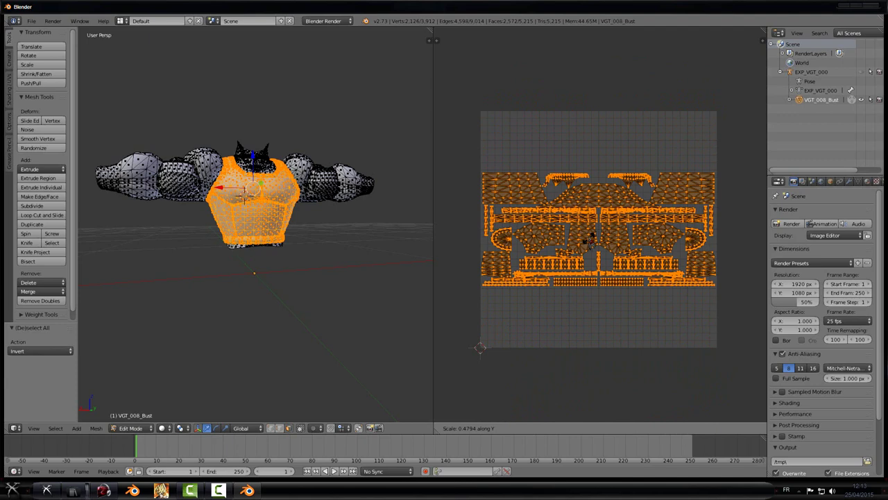
left_click(590, 243)
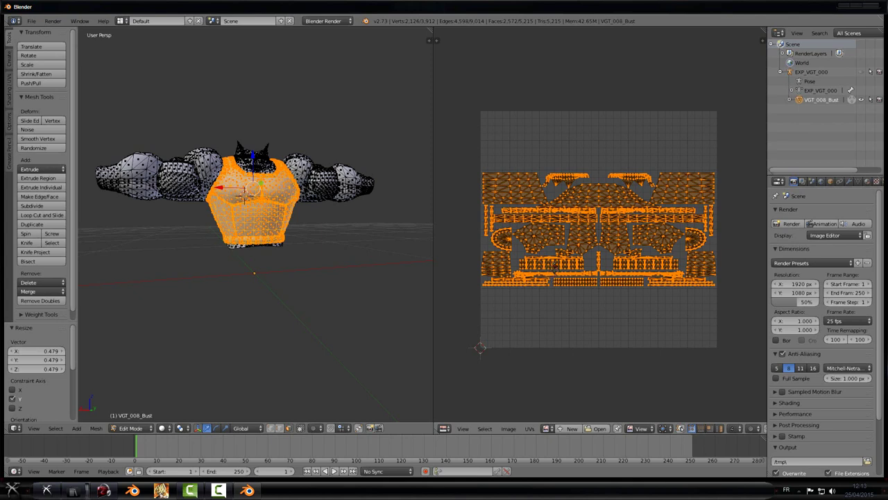
key("g")
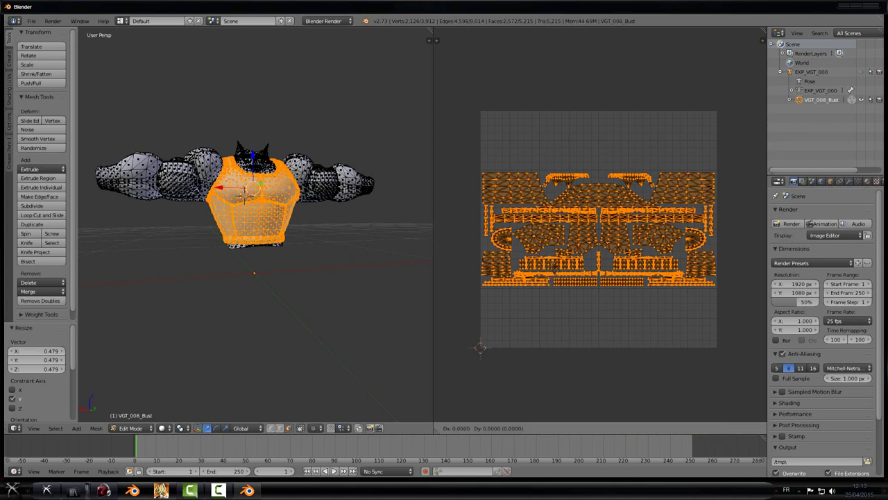
key("y")
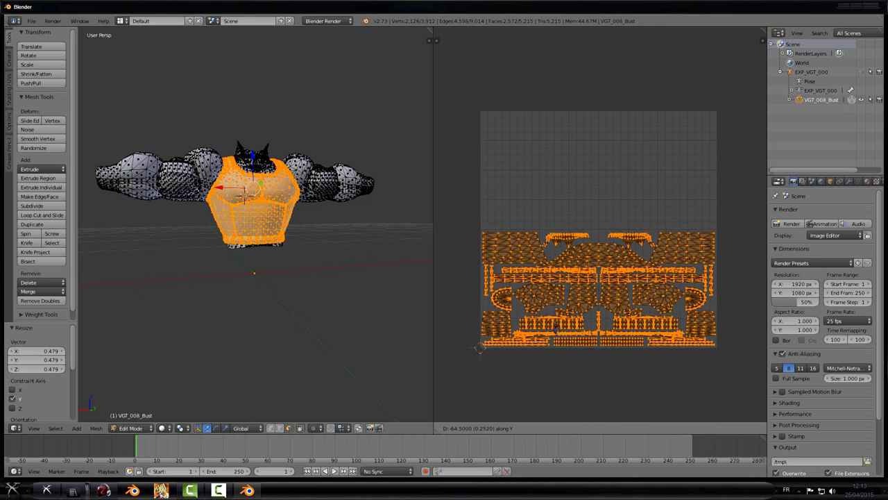
left_click(555, 325)
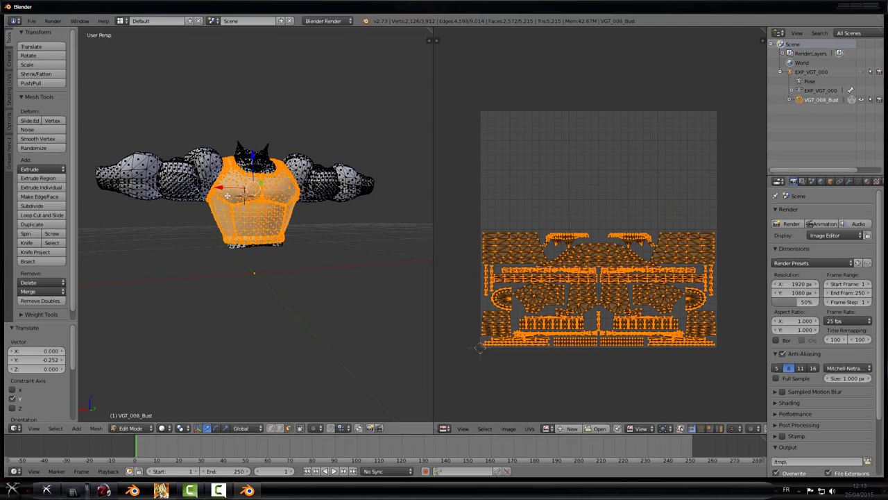
Step: Select the entire bust mesh to show the skin and armour UV islands together
key("a")
key("a")
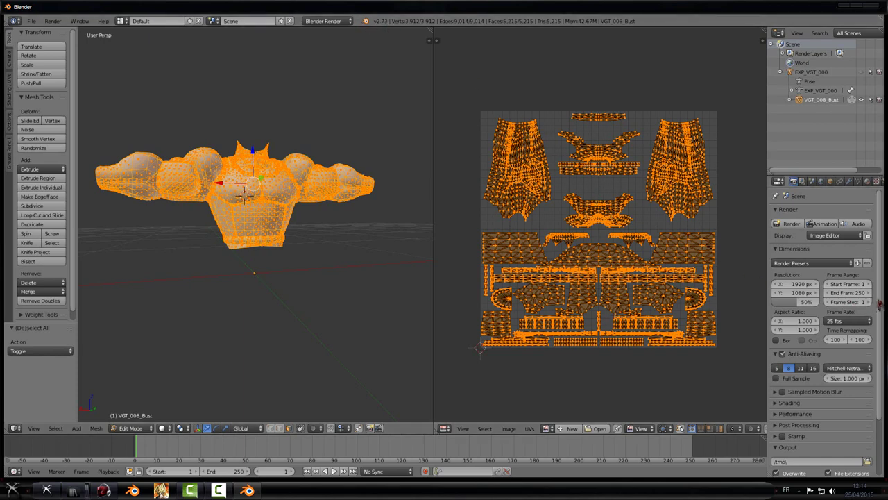
Step: Expand the Bake render settings and try a bake in Full Render mode
scroll(879, 303, "down", 3)
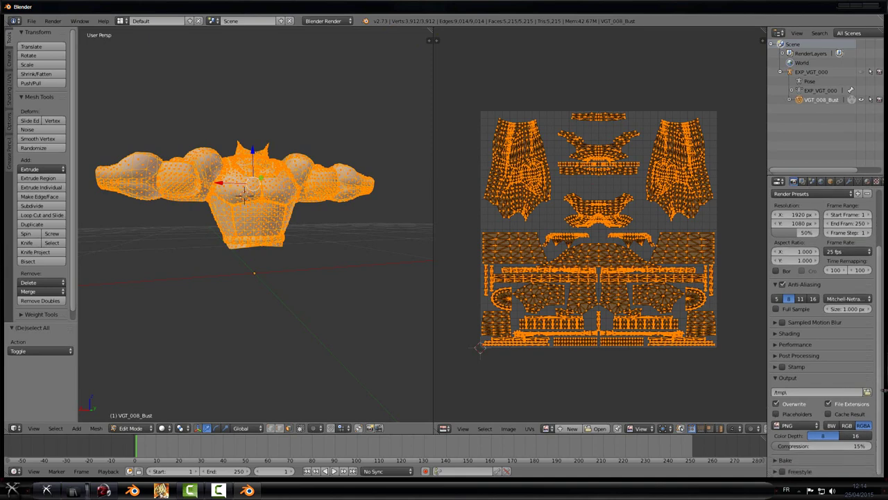
left_click(777, 461)
scroll(777, 444, "down", 3)
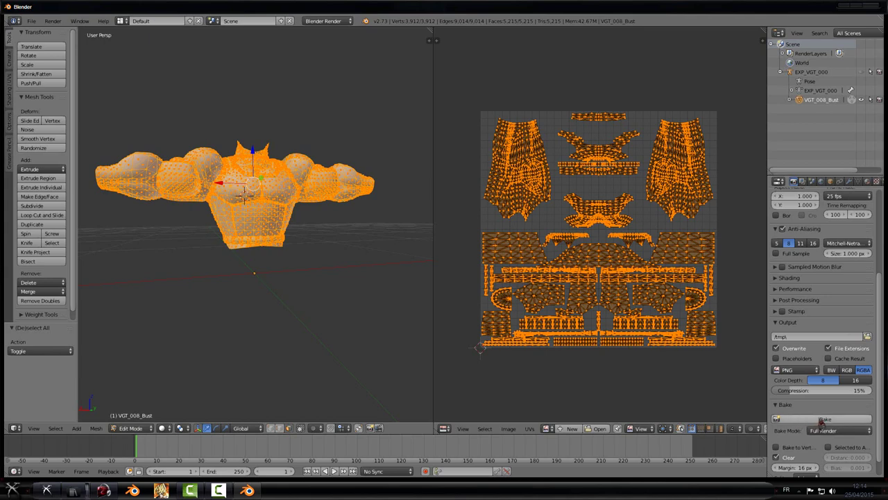
left_click(823, 419)
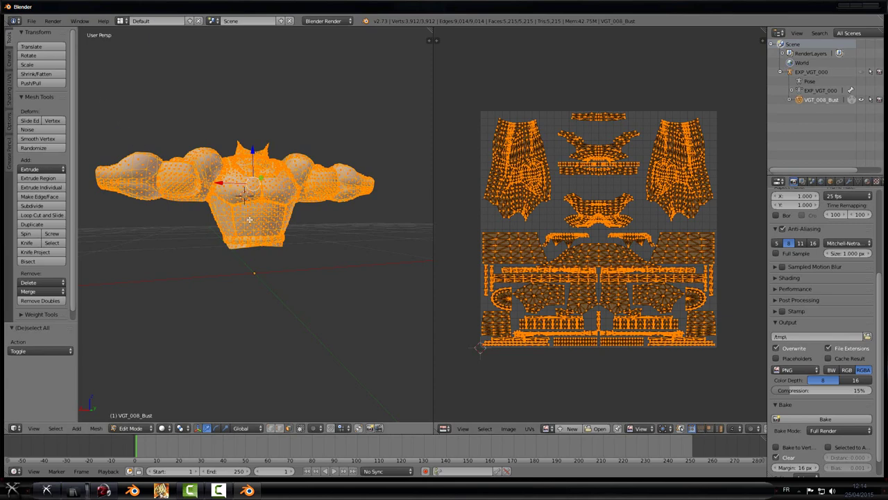
Step: Look at the FBX export settings for the model and leave them without exporting
left_click(31, 21)
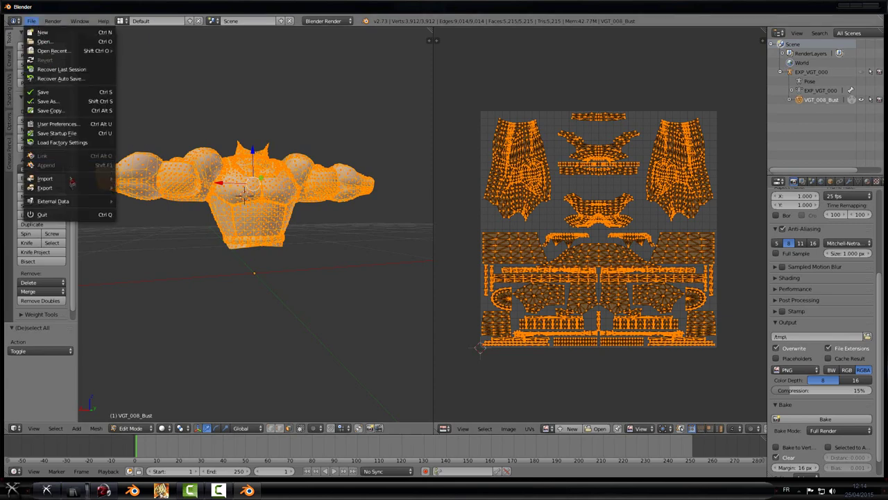
mouse_move(86, 189)
left_click(142, 234)
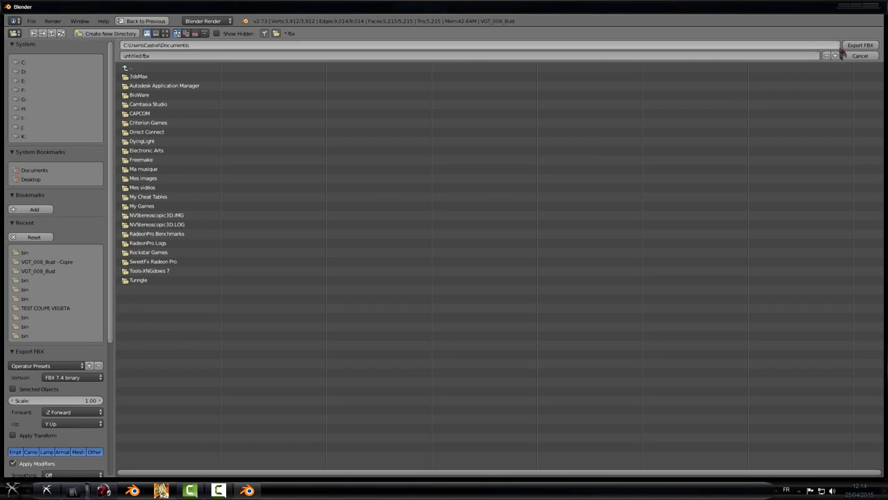
left_click(860, 56)
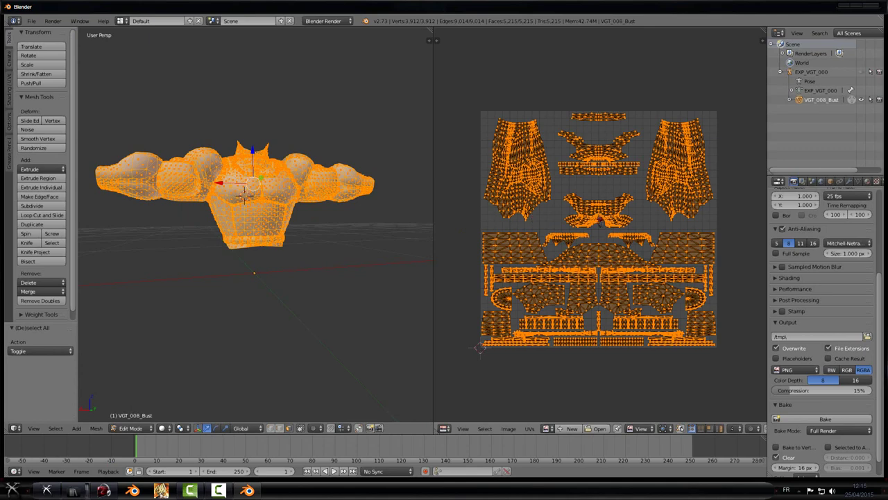
Step: Look at the Export UV Layout options for the combined UVs and leave them without exporting
left_click(508, 428)
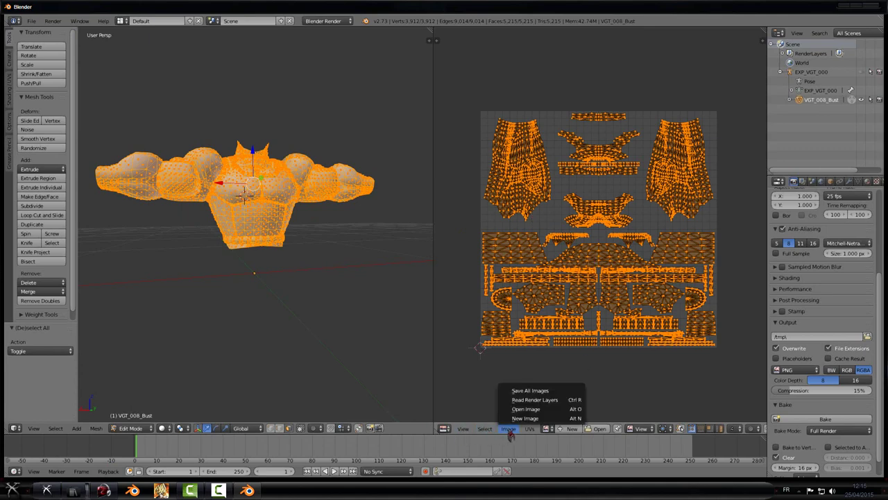
mouse_move(531, 434)
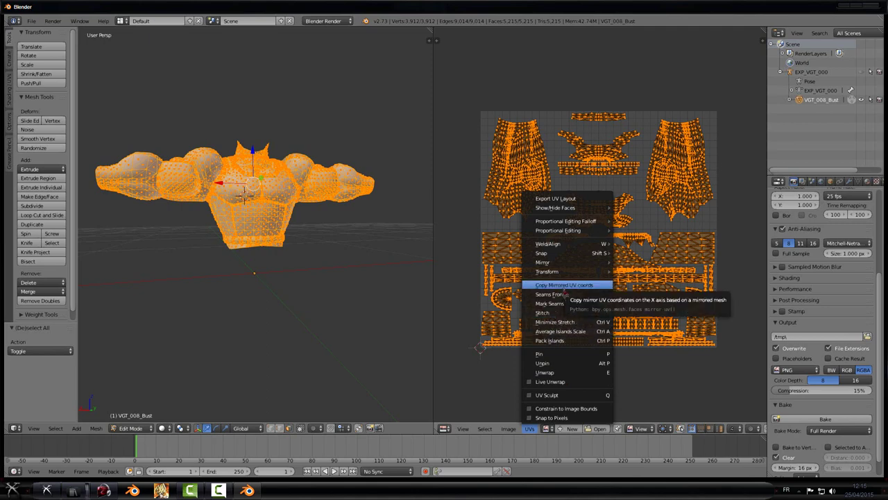
mouse_move(559, 243)
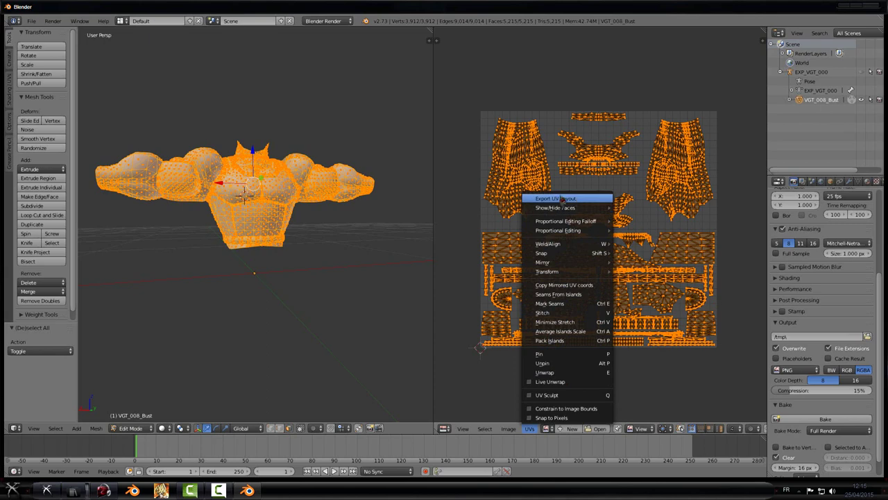
left_click(589, 200)
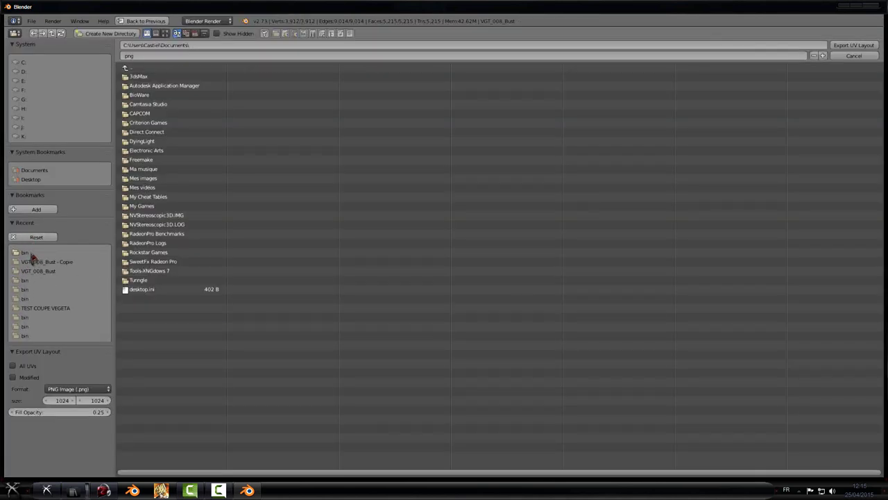
left_click(854, 57)
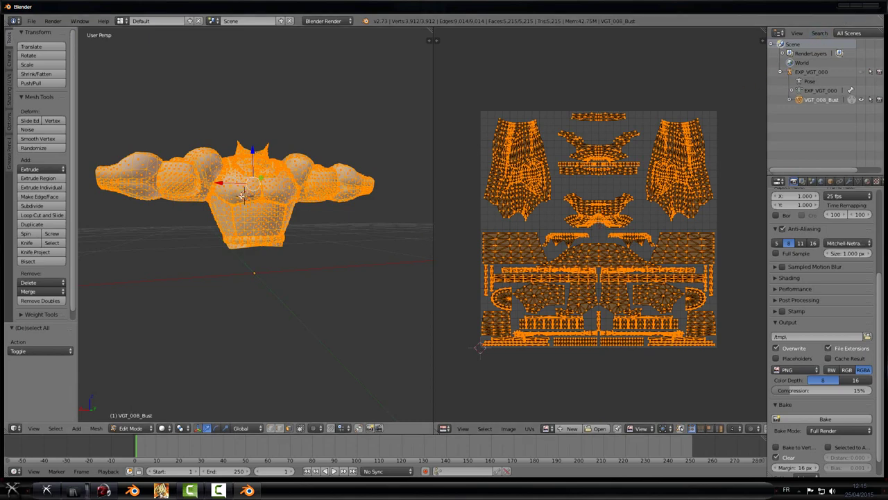
Step: Switch to Windows Explorer and reopen the VGT_008_Bust texture folder inside bin
left_click(844, 8)
left_click(179, 238)
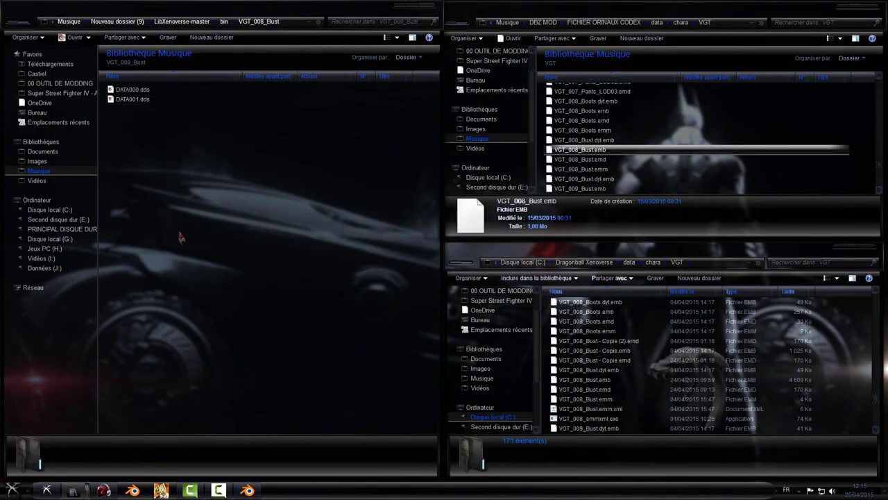
key("BackSpace")
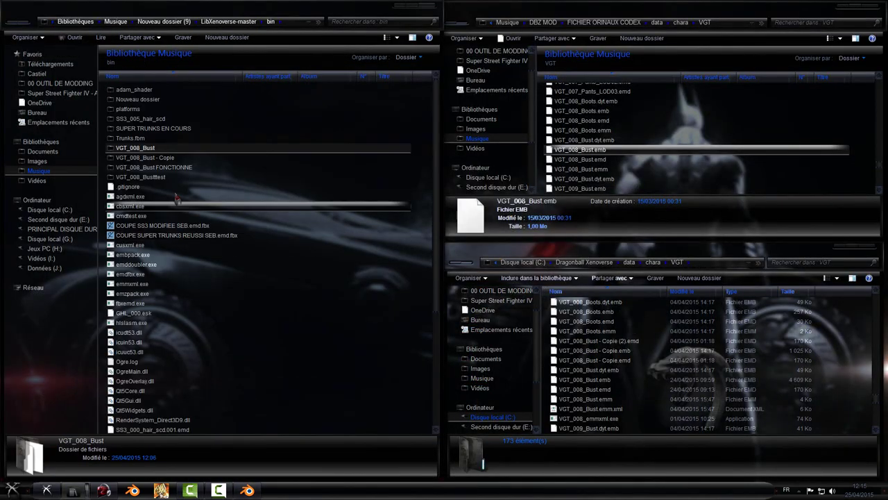
double_click(149, 149)
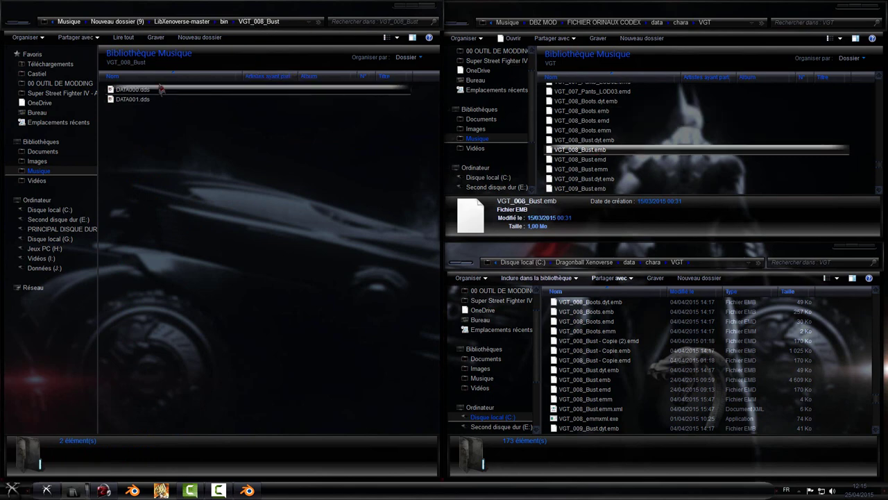
Step: Preview the DATA000.dds texture and close it again
double_click(136, 91)
scroll(463, 269, "down", 1)
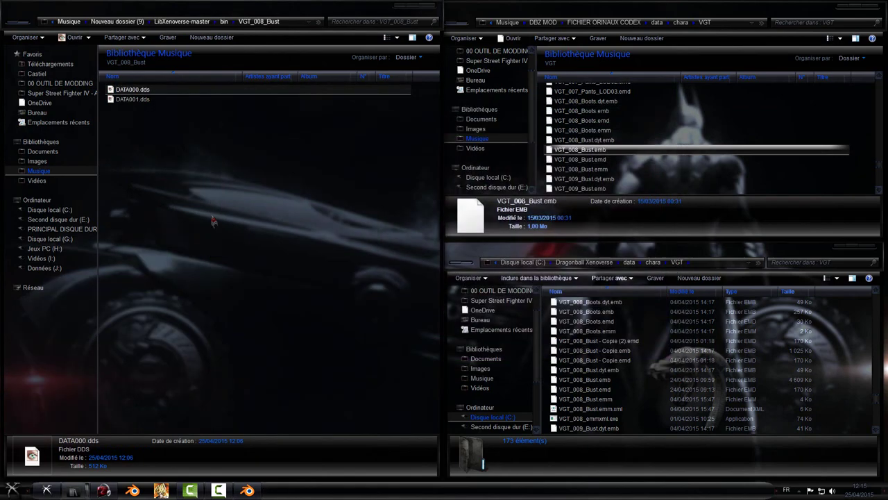
left_click(671, 109)
left_click(249, 71)
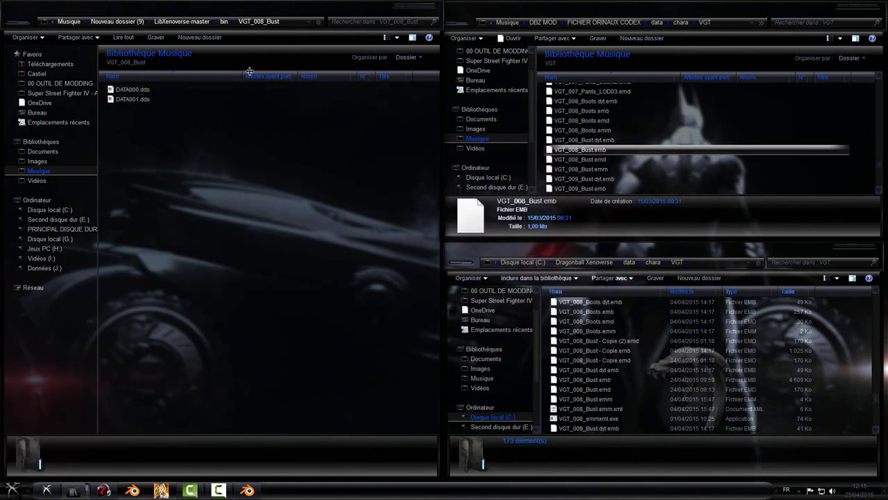
Step: Copy UV MAP.png from the bin folder into its VGT_008_Bust subfolder
left_click(224, 22)
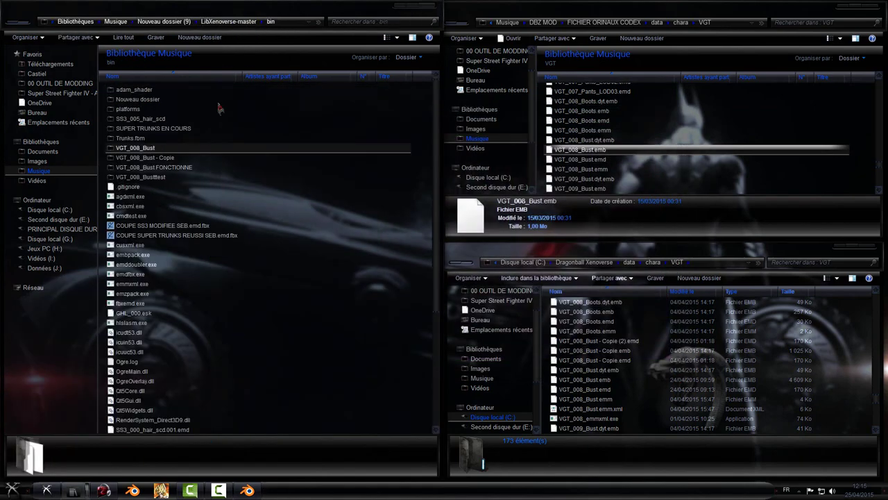
scroll(174, 278, "down", 5)
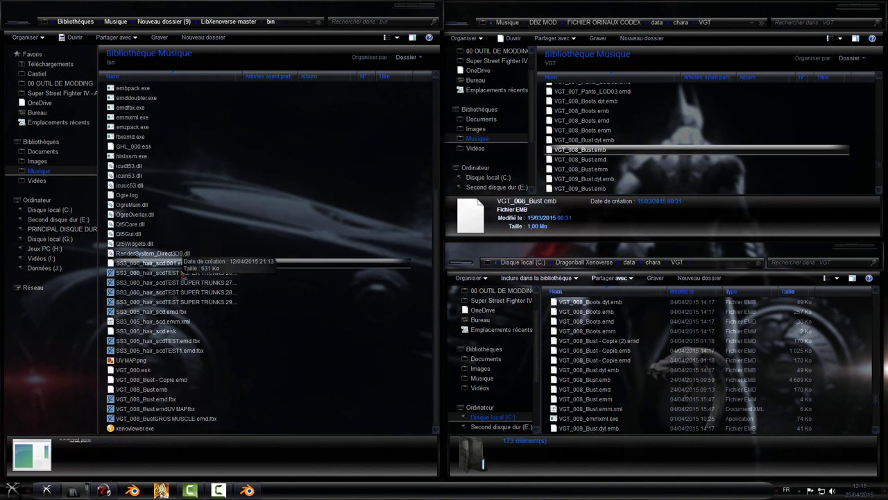
left_click(127, 361)
right_click(129, 362)
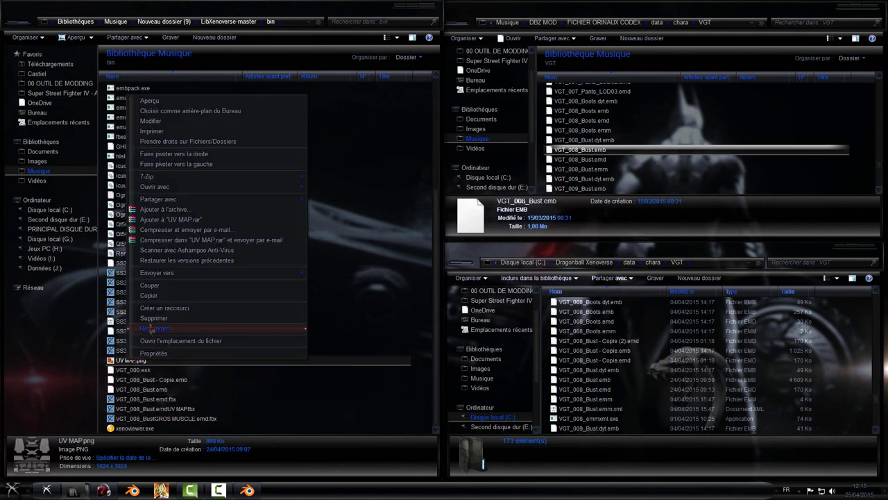
left_click(156, 297)
scroll(156, 297, "up", 6)
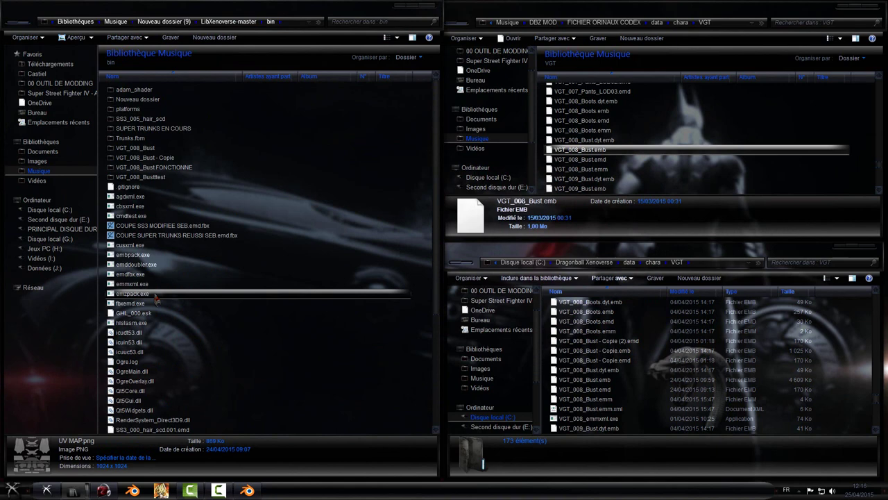
double_click(154, 148)
right_click(165, 147)
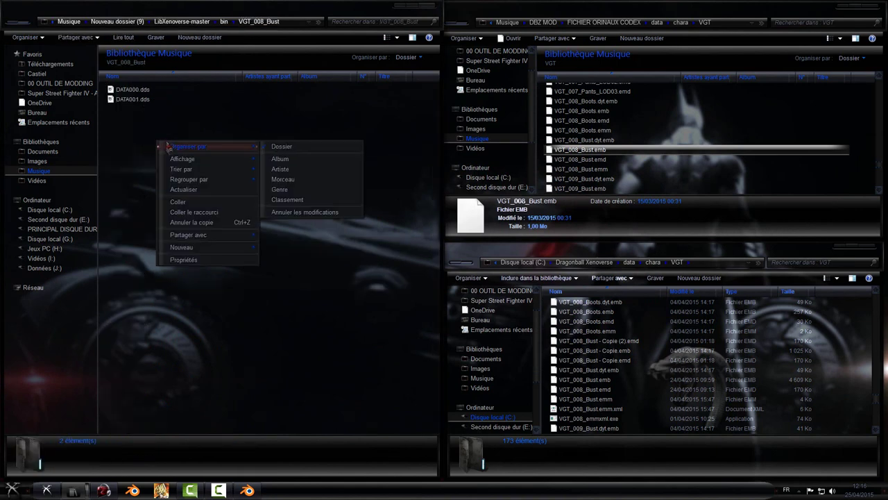
left_click(179, 202)
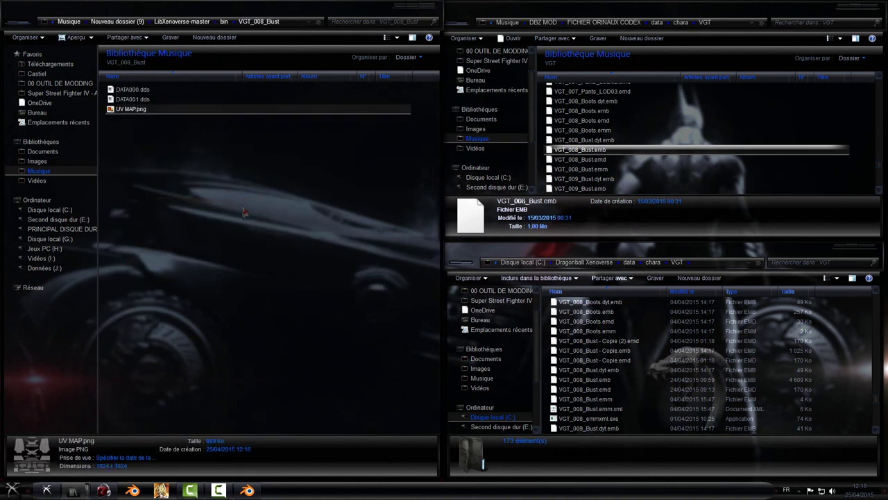
Step: Open DATA000.dds in Adobe Photoshop CS6 using the default load sizes and display only its Alpha 1 channel
right_click(140, 92)
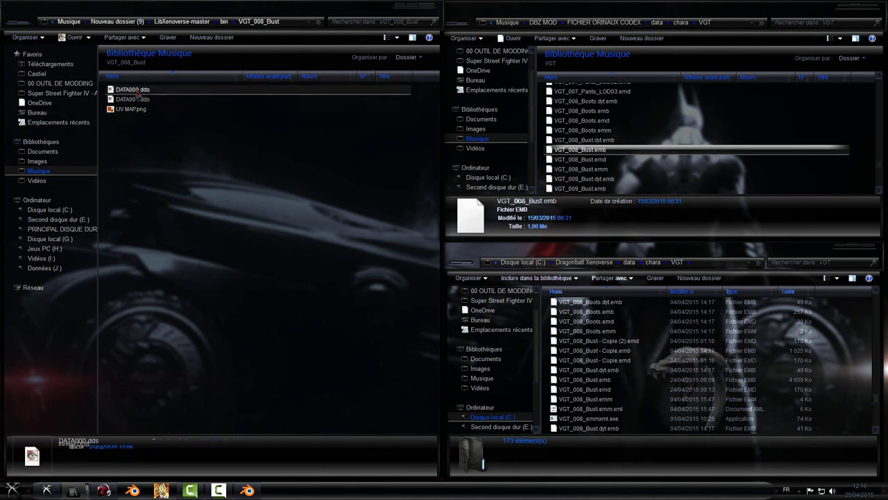
mouse_move(253, 128)
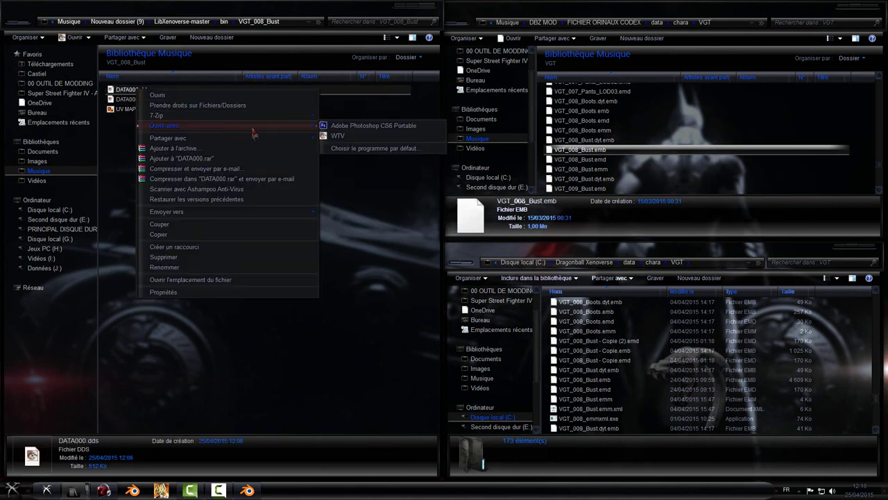
left_click(340, 127)
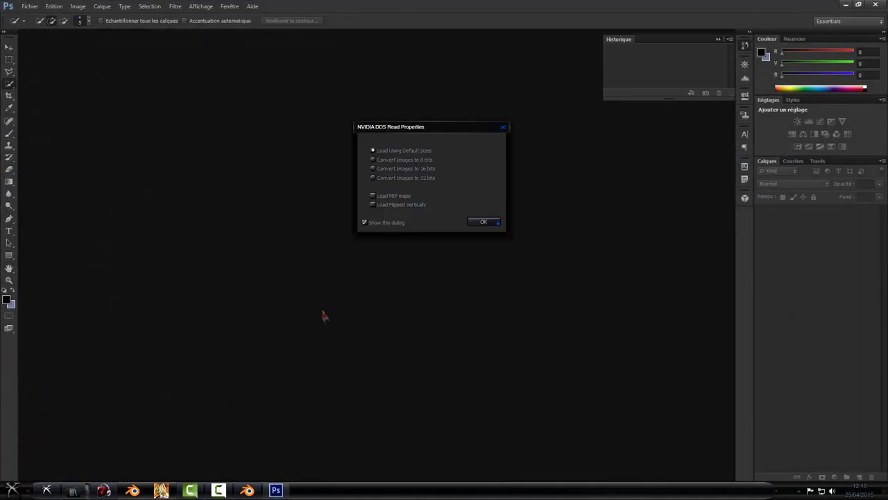
left_click(486, 222)
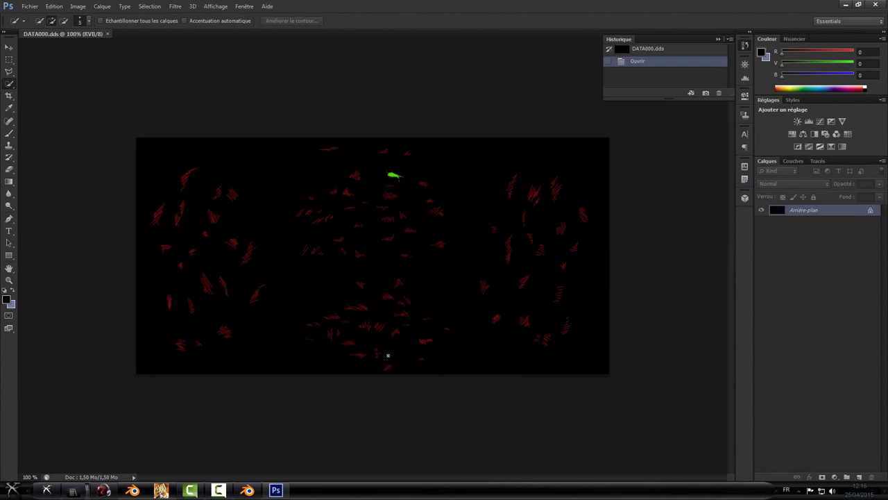
left_click(795, 161)
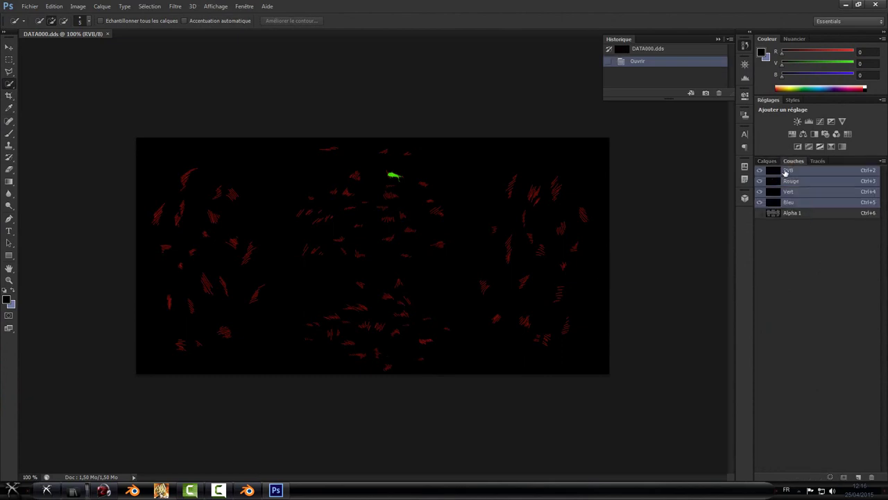
left_click(792, 213)
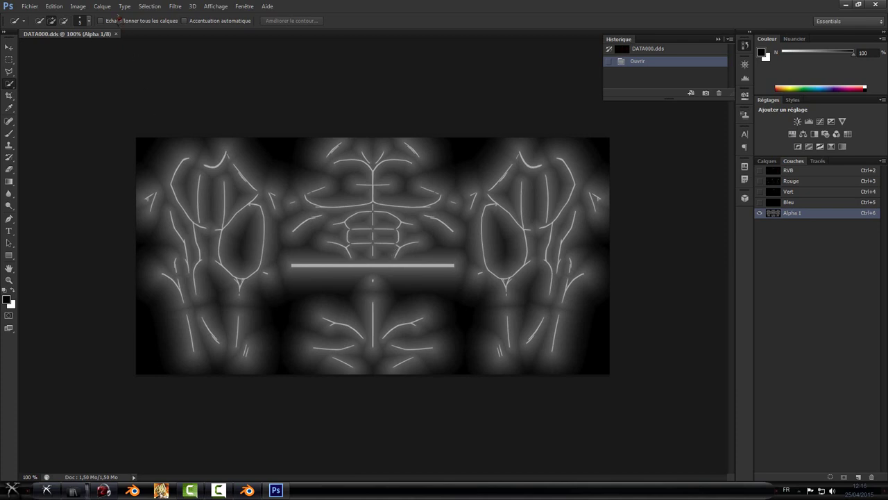
Step: Open DATA001.dds and UV MAP.png together as additional documents, loading the DDS at its default size
left_click(29, 7)
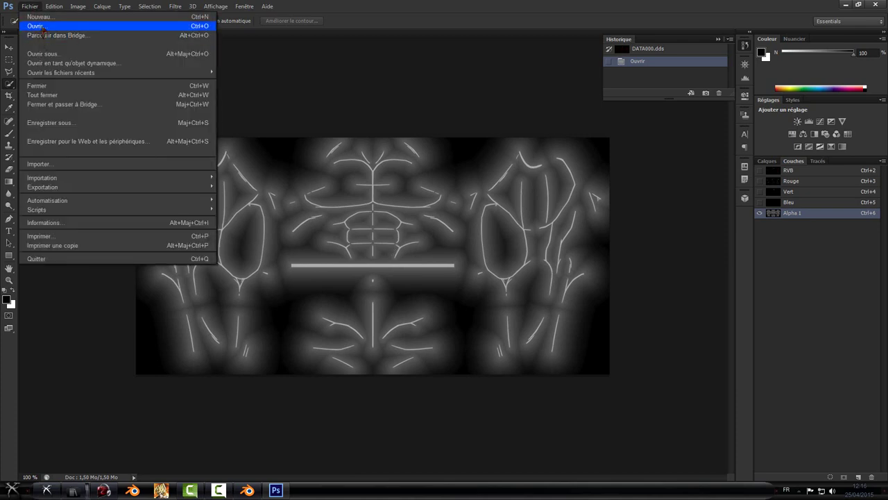
left_click(38, 25)
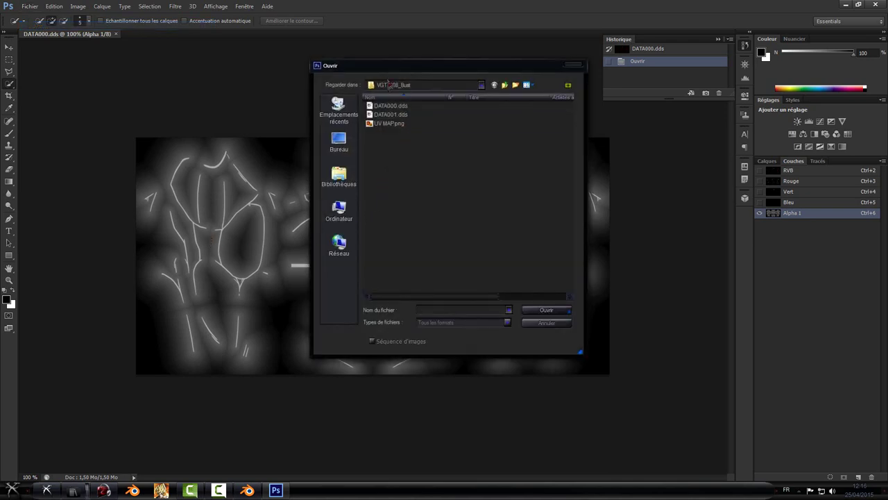
left_click_drag(386, 141, 416, 116)
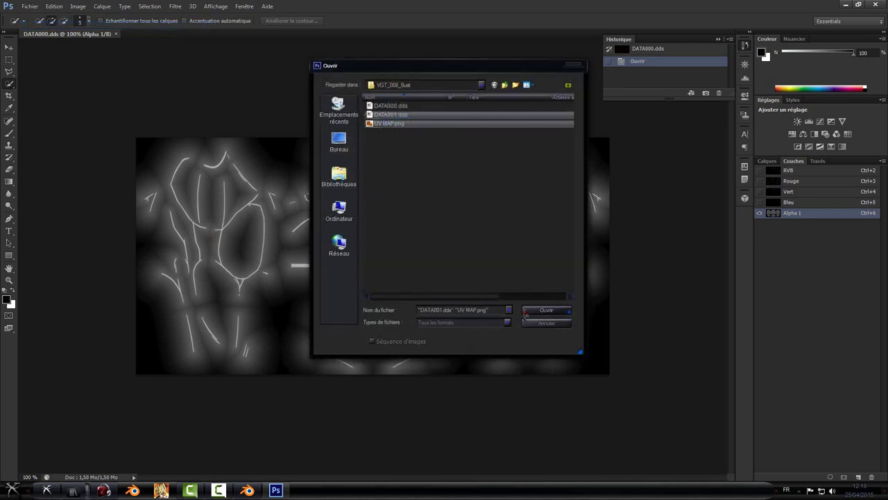
left_click(531, 310)
left_click(483, 221)
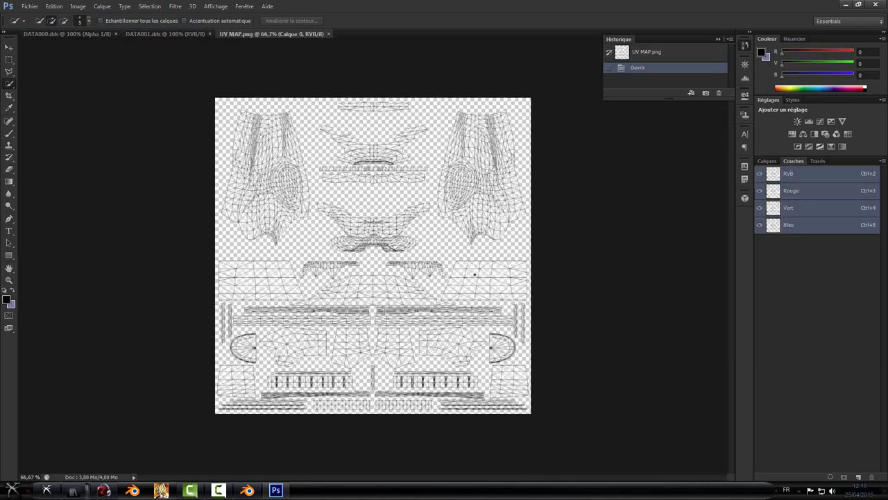
Step: Compare the muscle lines in DATA000.dds's alpha channel with the island layout in UV MAP.png
left_click(82, 34)
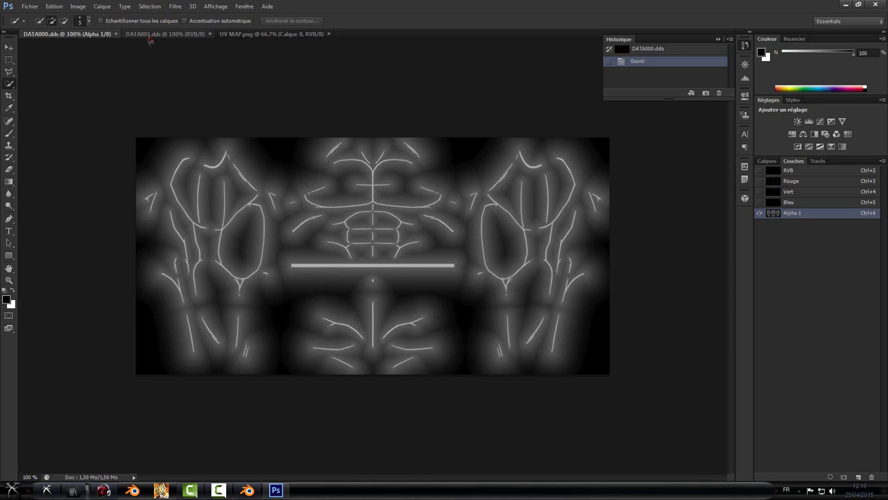
left_click(267, 34)
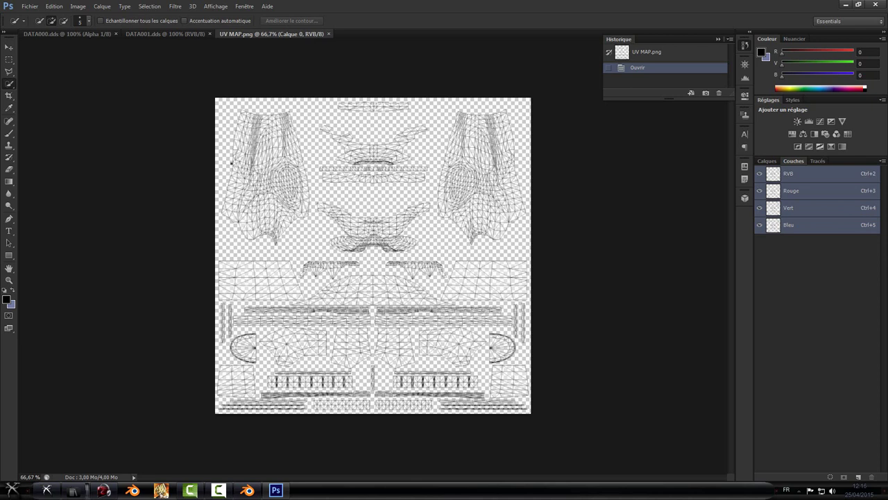
left_click(69, 35)
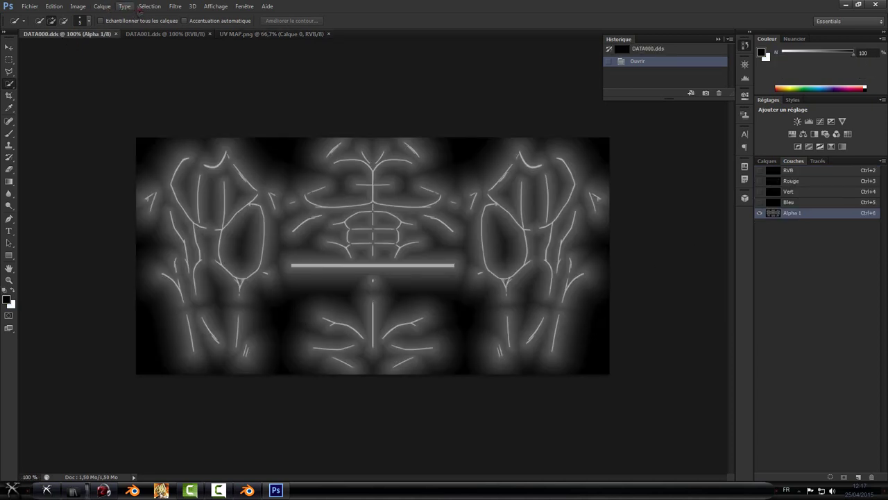
Step: Select the whole Alpha 1 channel of DATA000.dds and copy it
left_click(150, 7)
left_click(156, 17)
left_click(54, 6)
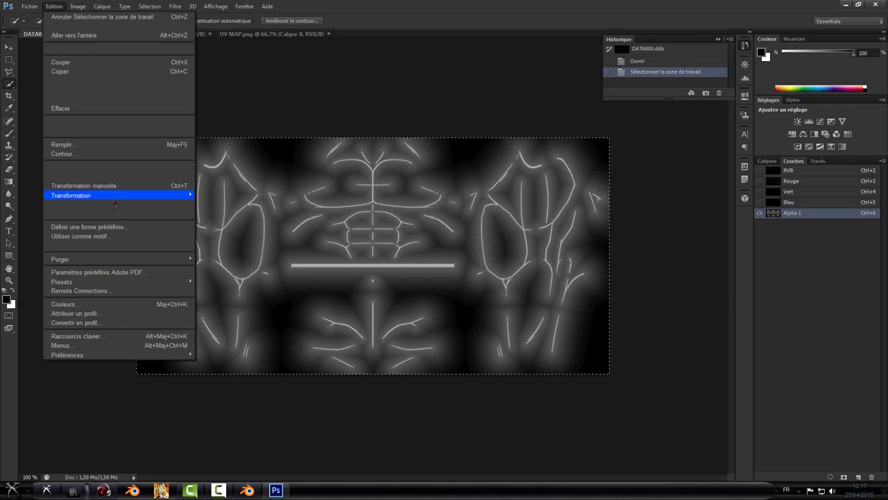
left_click(63, 73)
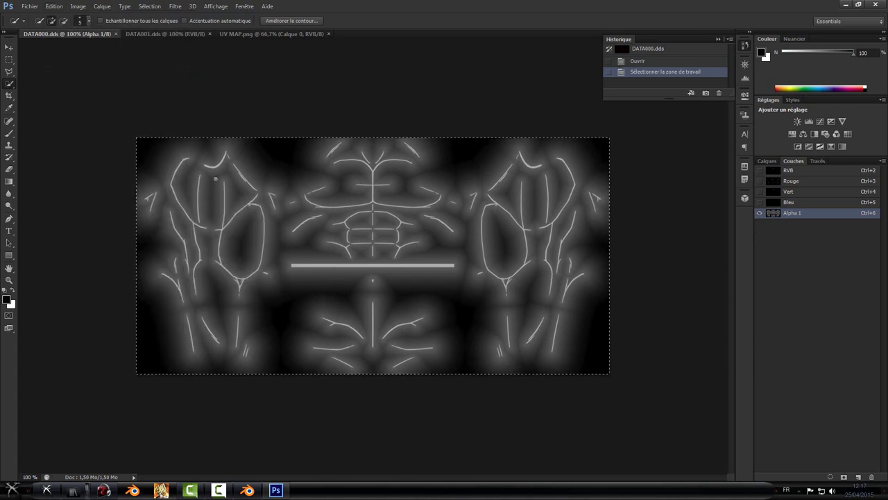
Step: Return DATA000.dds to its RGB composite and resize the image height to 1024 pixels without keeping proportions
left_click(798, 171)
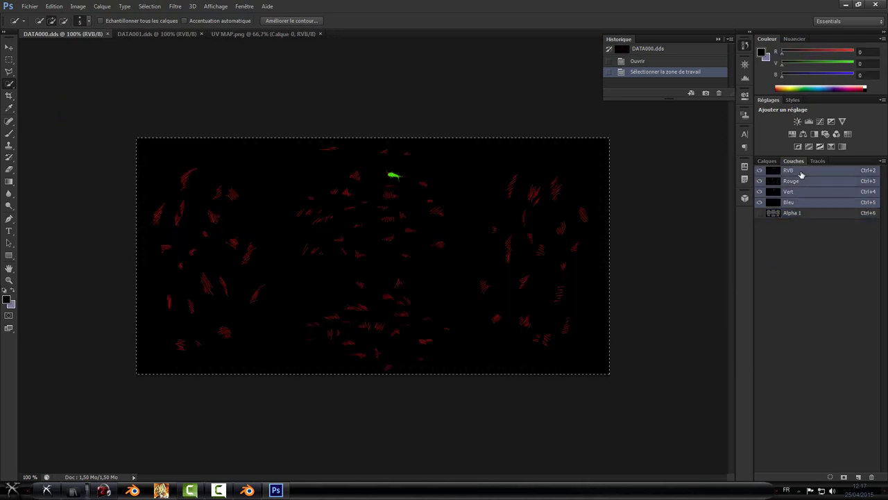
left_click(772, 162)
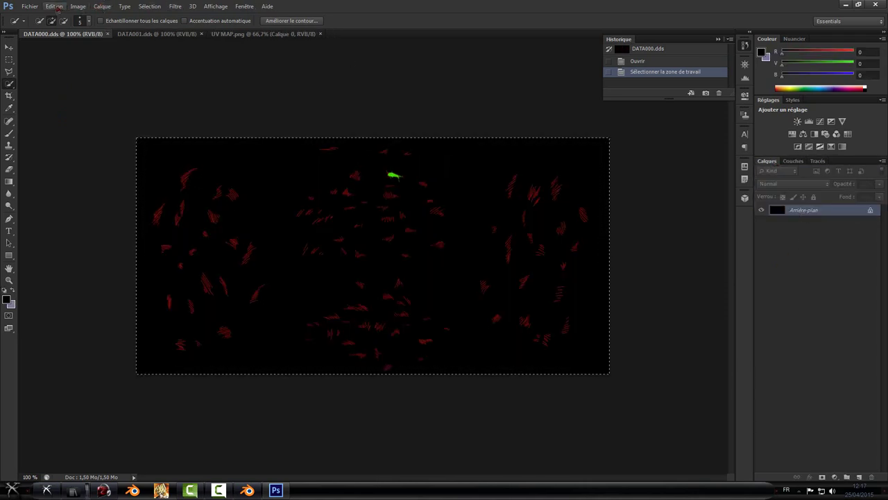
left_click(78, 7)
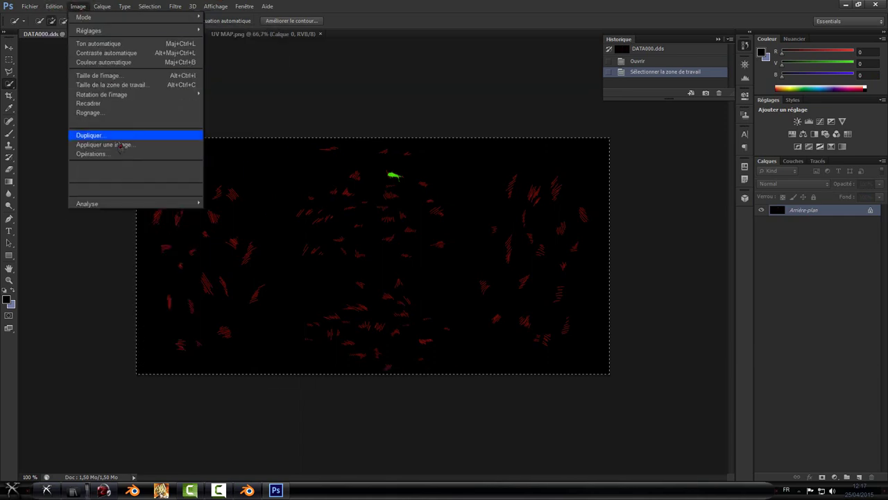
left_click(111, 76)
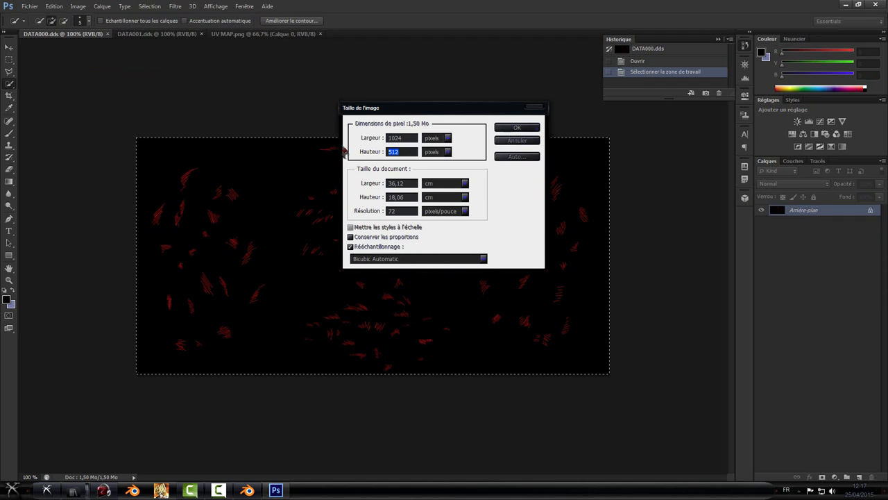
type("1024")
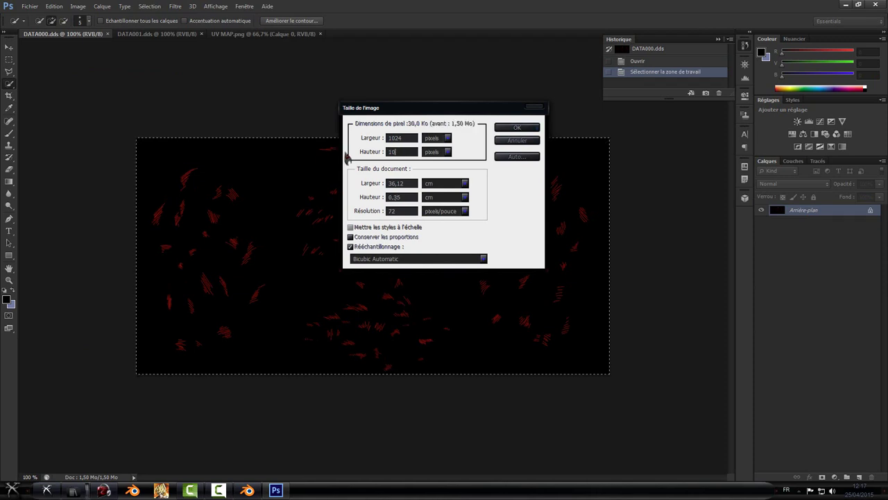
left_click(517, 128)
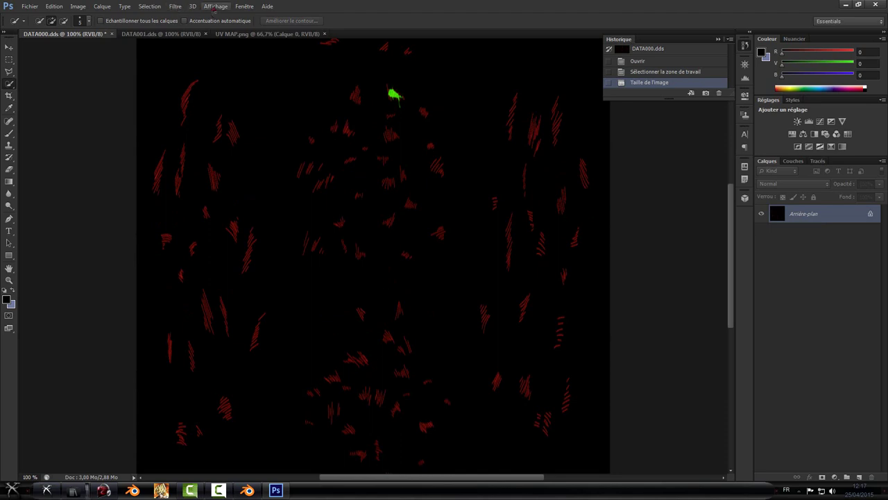
left_click(215, 6)
left_click(240, 95)
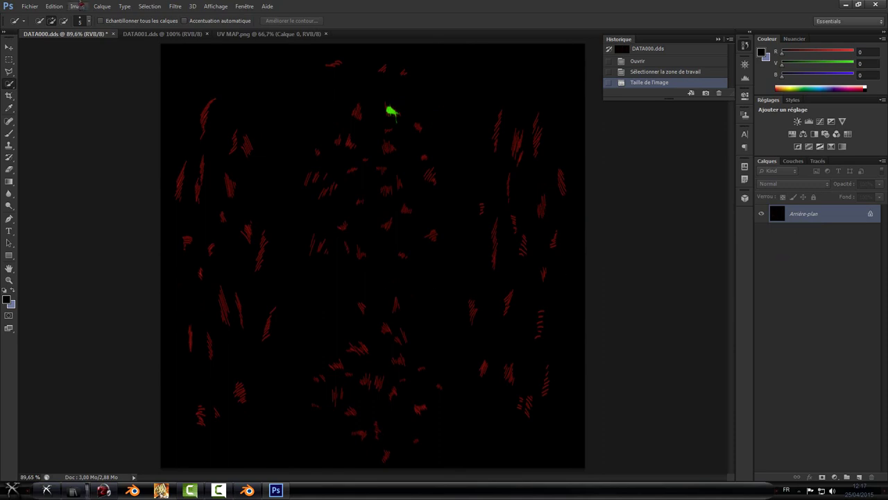
Step: Paste the copied alpha image as a new layer in DATA000.dds and move it up toward the canvas's upper edge
left_click(54, 6)
left_click(83, 90)
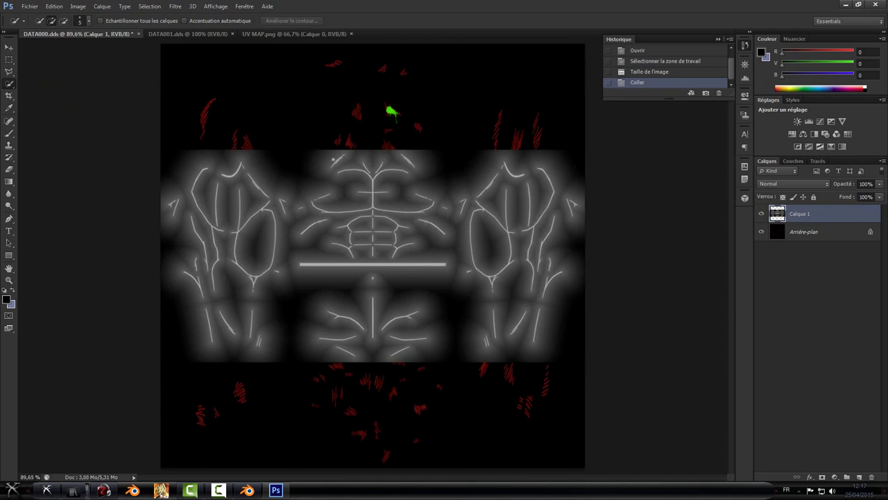
left_click(9, 47)
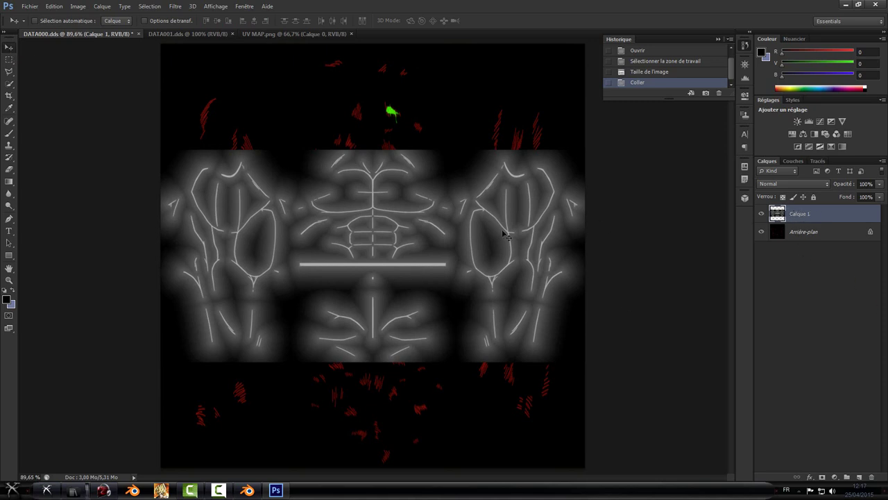
left_click_drag(393, 240, 390, 165)
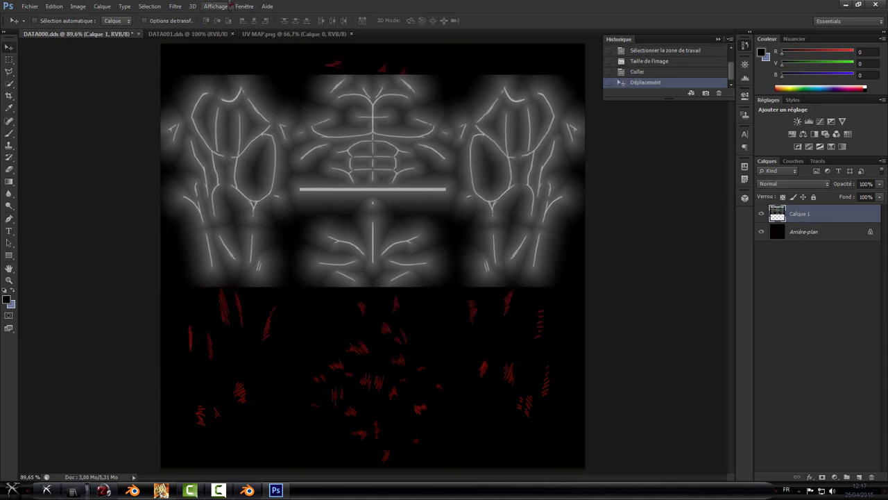
Step: Turn on snapping and align the pasted muscle-line layer flush with the canvas's upper edge
left_click(216, 7)
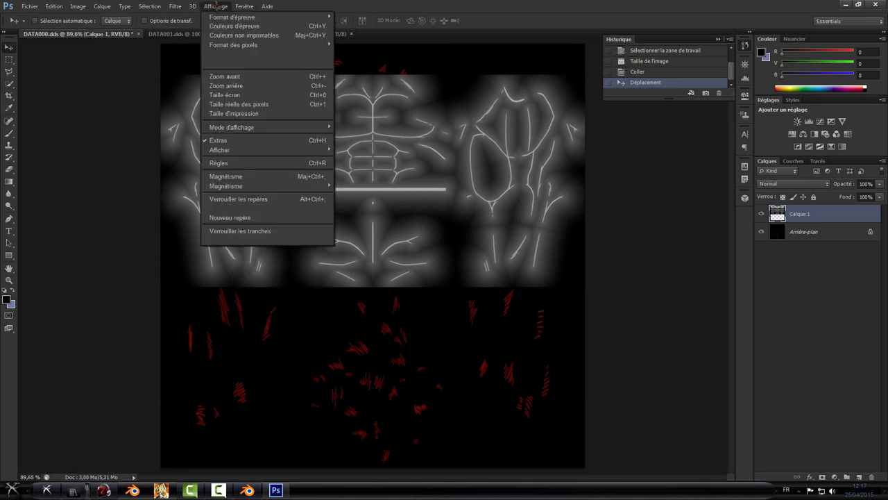
left_click(226, 177)
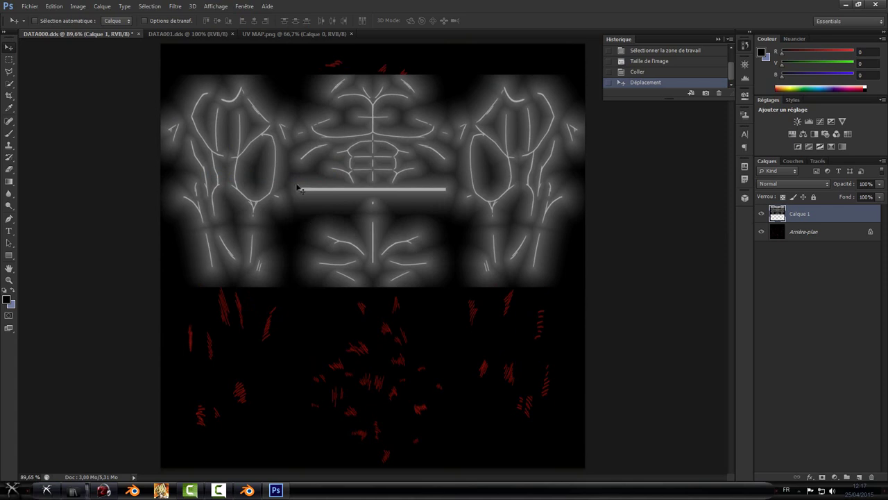
left_click_drag(314, 189, 314, 162)
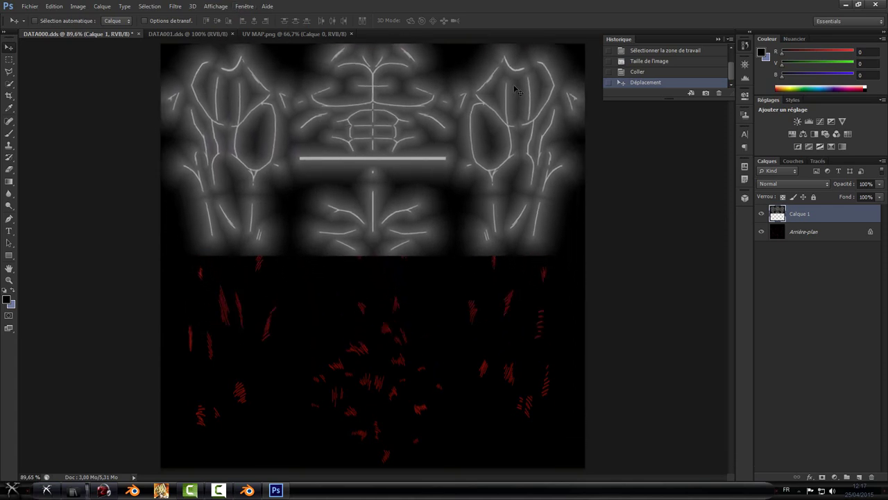
mouse_move(517, 90)
left_mouse_down()
mouse_move(509, 97)
mouse_move(505, 82)
left_mouse_up()
Step: Select the whole Alpha 1 channel of DATA001.dds and copy it
left_click(186, 34)
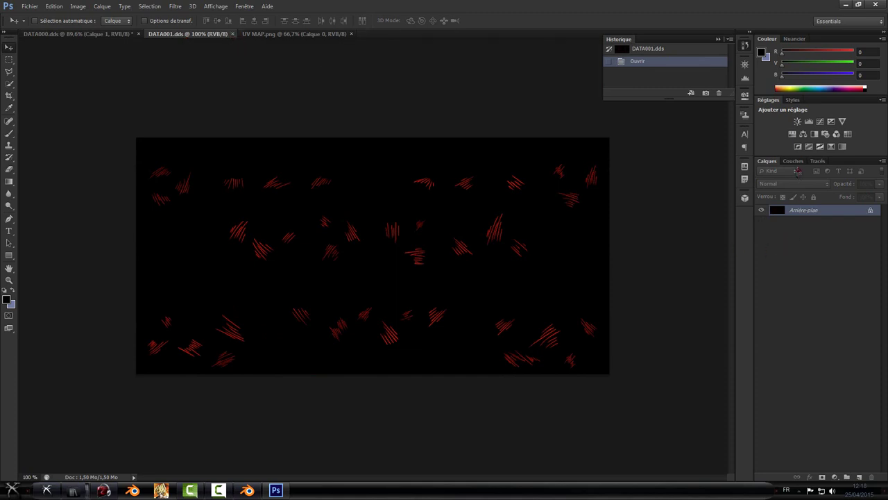
left_click(794, 161)
left_click(801, 213)
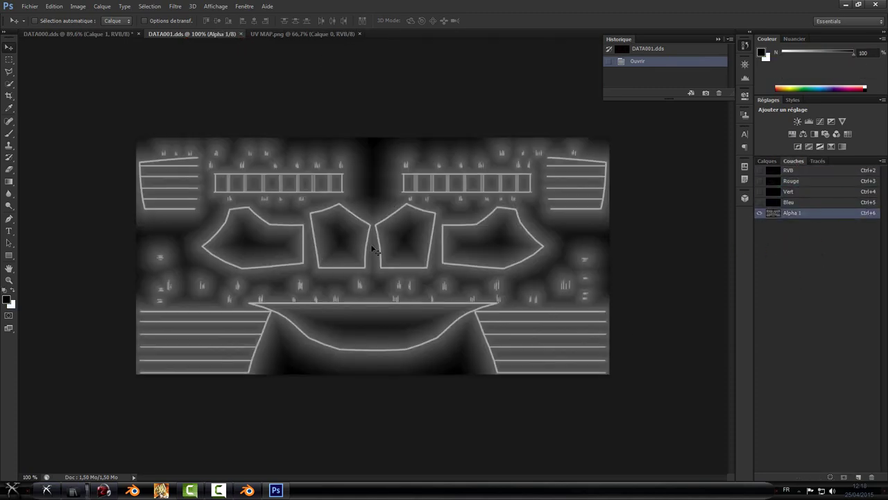
left_click(149, 6)
left_click(166, 16)
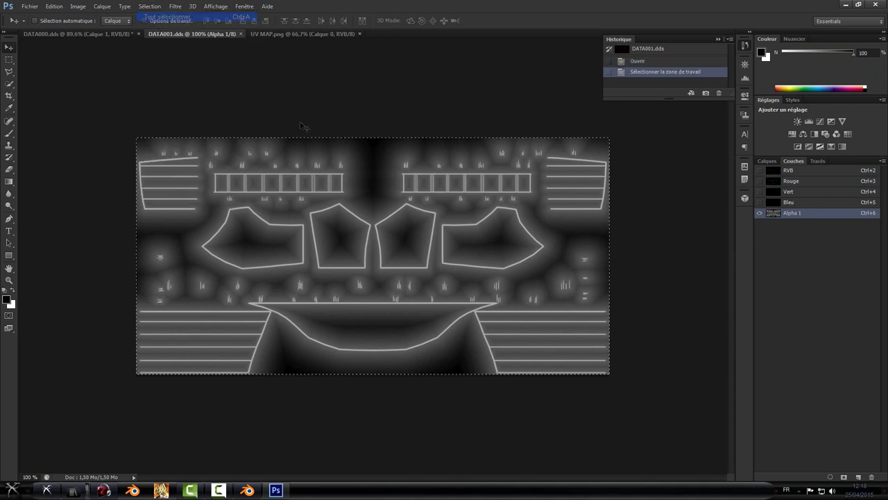
left_click(54, 6)
left_click(62, 71)
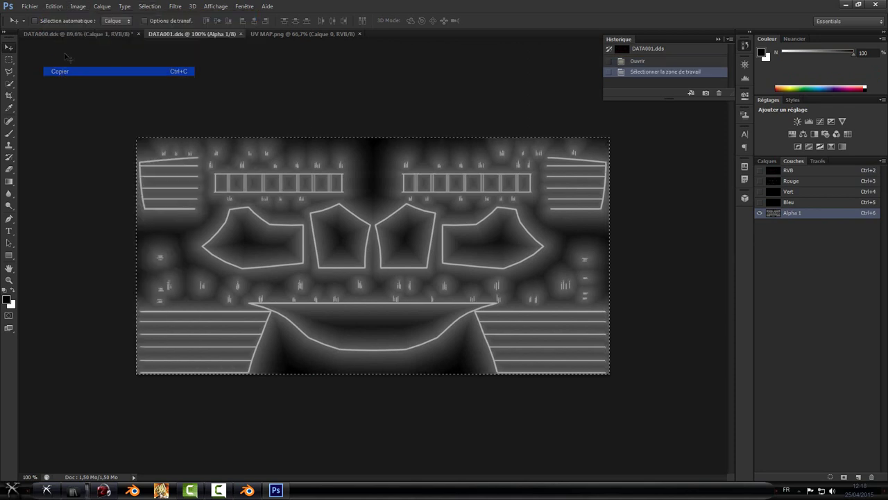
Step: Paste the copied alpha image as a new layer in DATA000.dds and move it down to fill the canvas's lower half
left_click(76, 34)
left_click(54, 7)
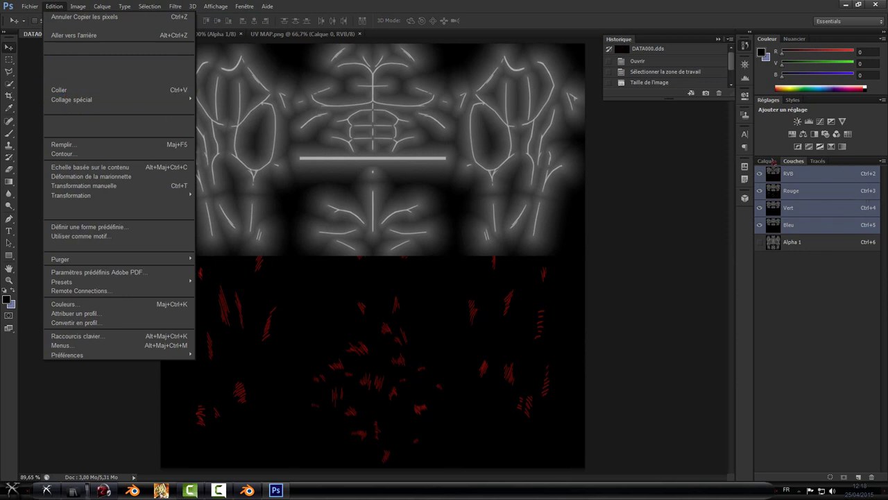
left_click(768, 161)
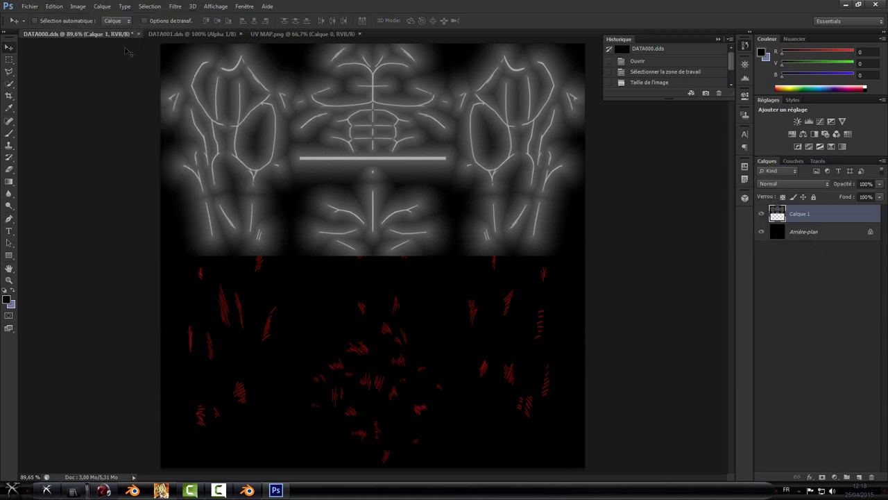
left_click(54, 7)
left_click(70, 91)
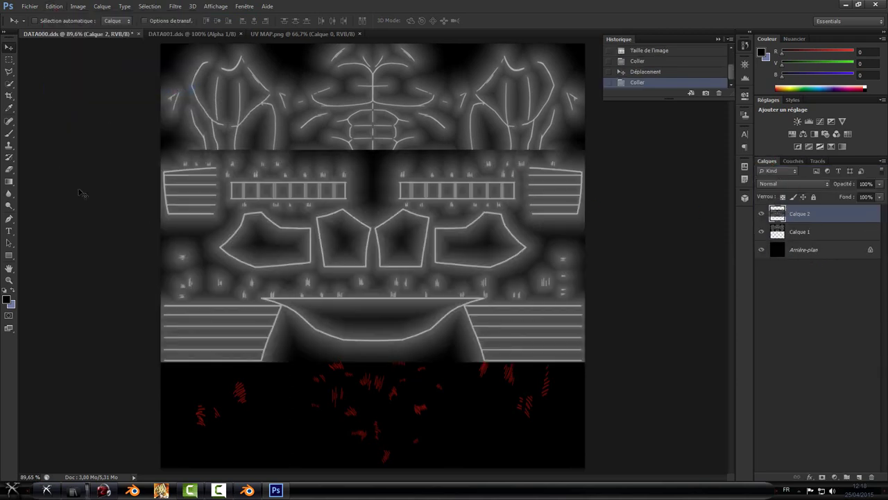
left_click_drag(358, 240, 355, 342)
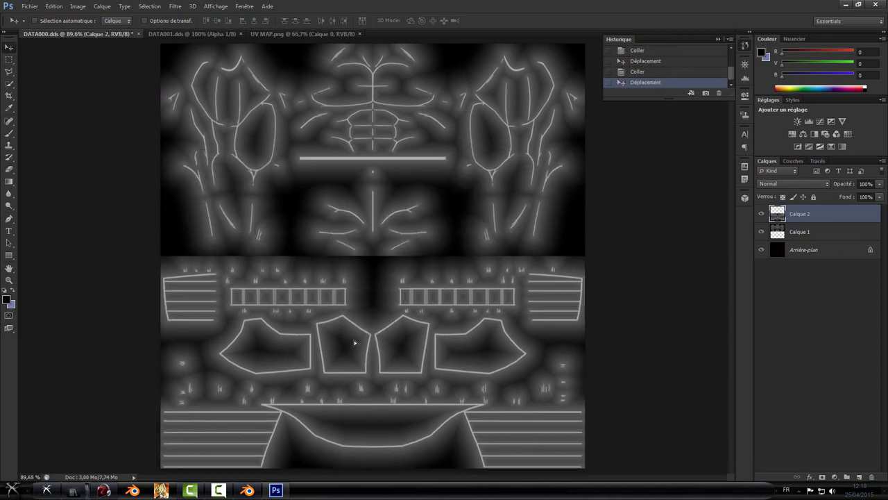
Step: Copy the entire UV MAP.png image and paste it as a new top layer in DATA000.dds
left_click(292, 33)
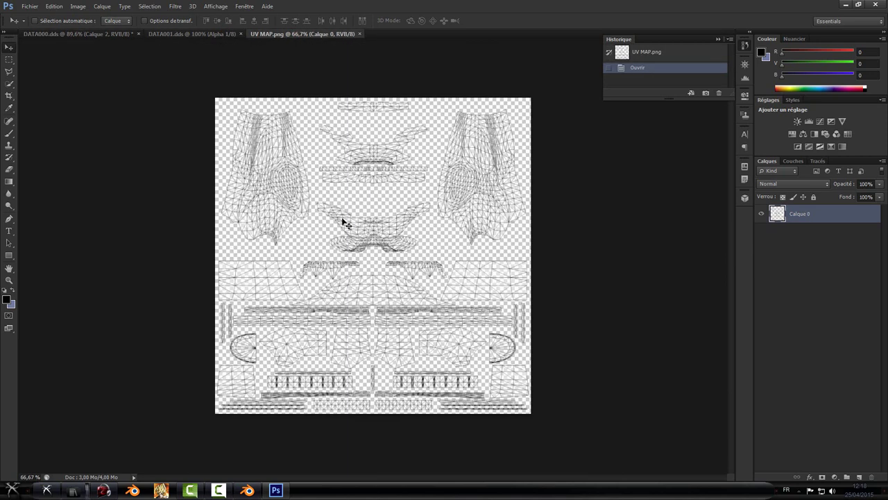
left_click(149, 6)
left_click(166, 16)
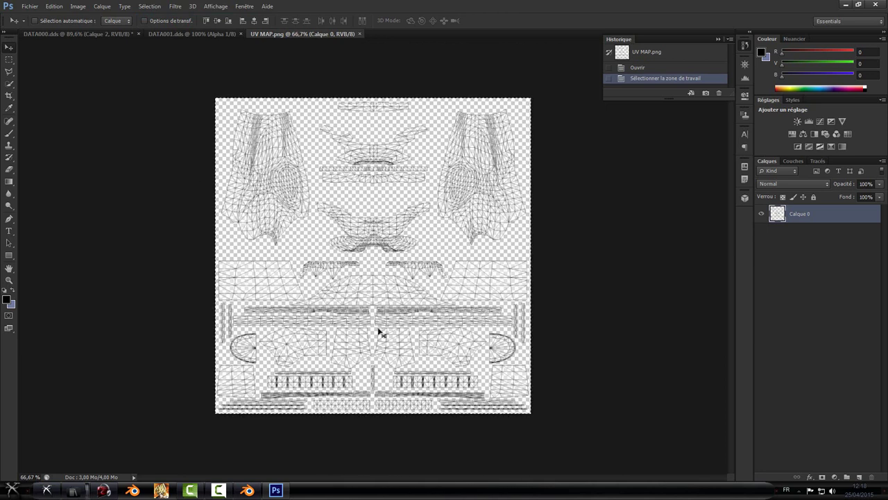
key("ctrl+a")
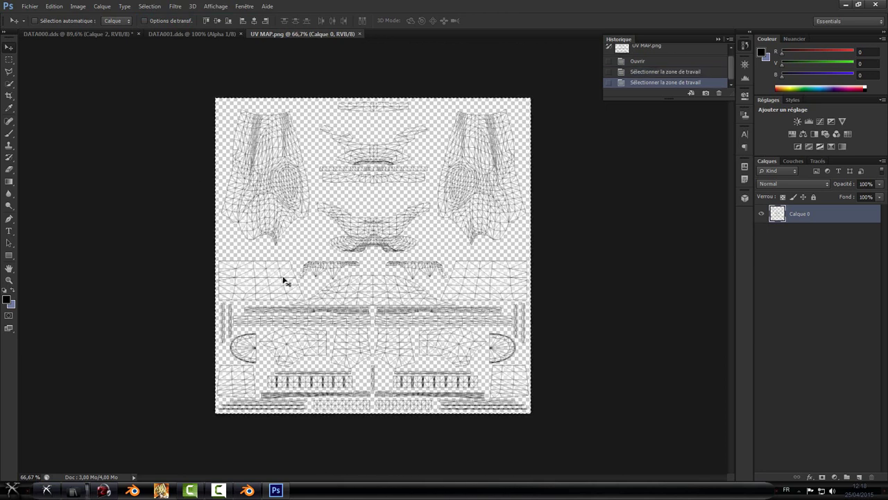
left_click(62, 34)
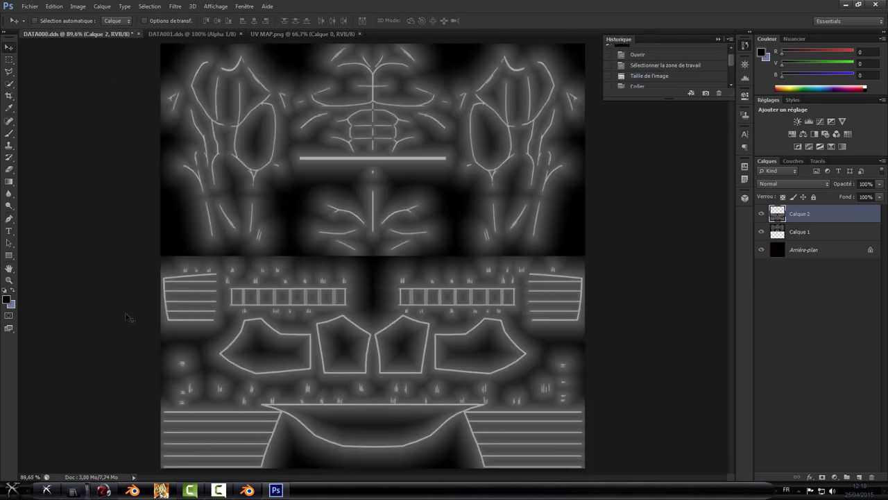
key("ctrl+v")
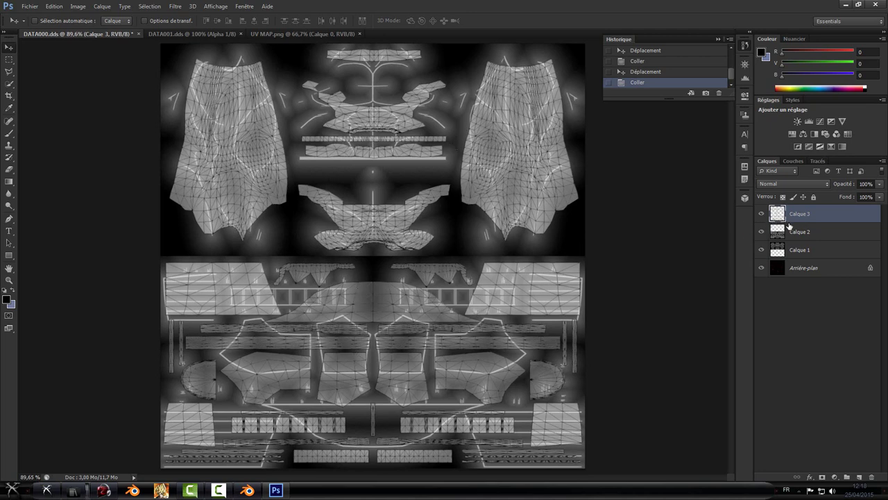
Step: Try the UV map layer at 38% opacity over the alpha textures, and restore it to 100%
left_click(762, 213)
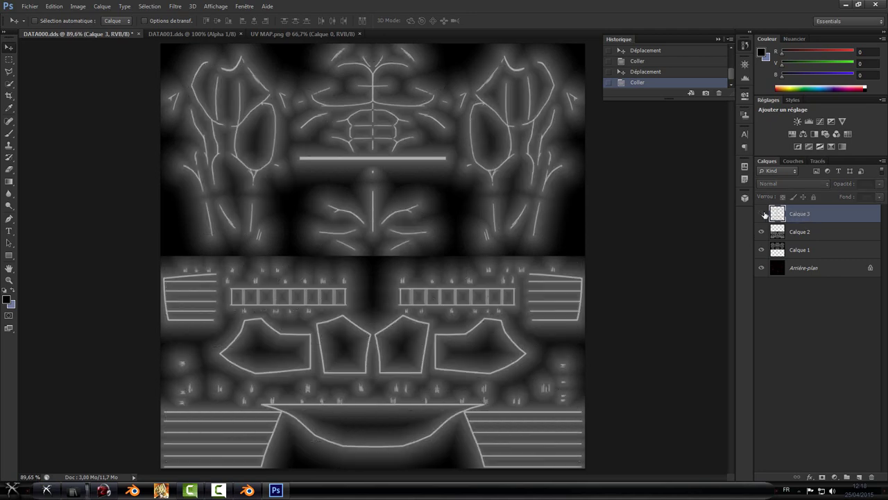
left_click(762, 214)
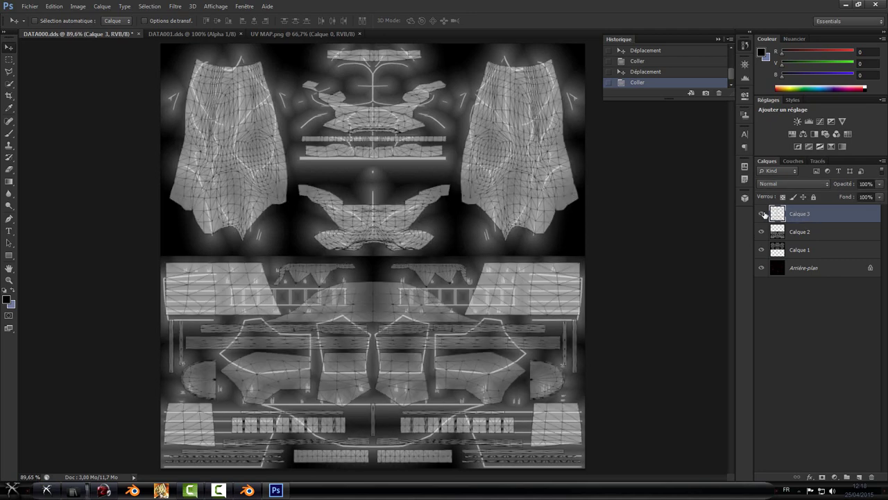
left_click(880, 197)
left_click_drag(853, 197, 851, 197)
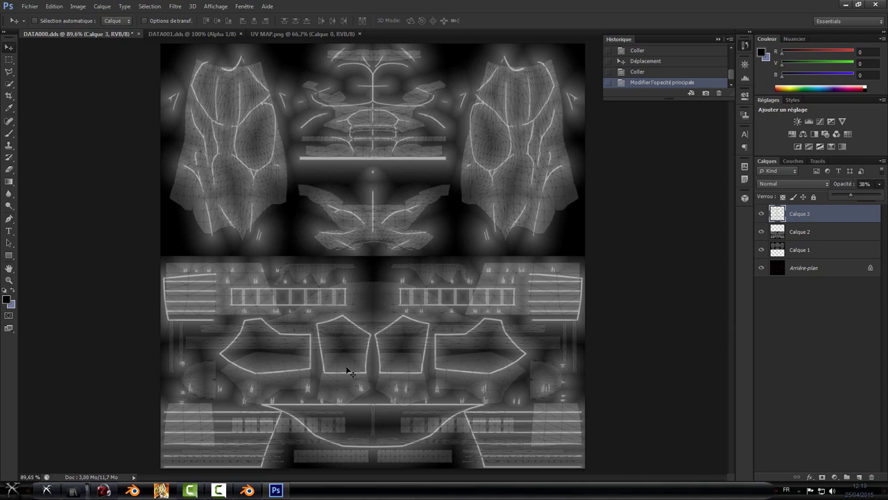
left_click_drag(859, 205, 883, 197)
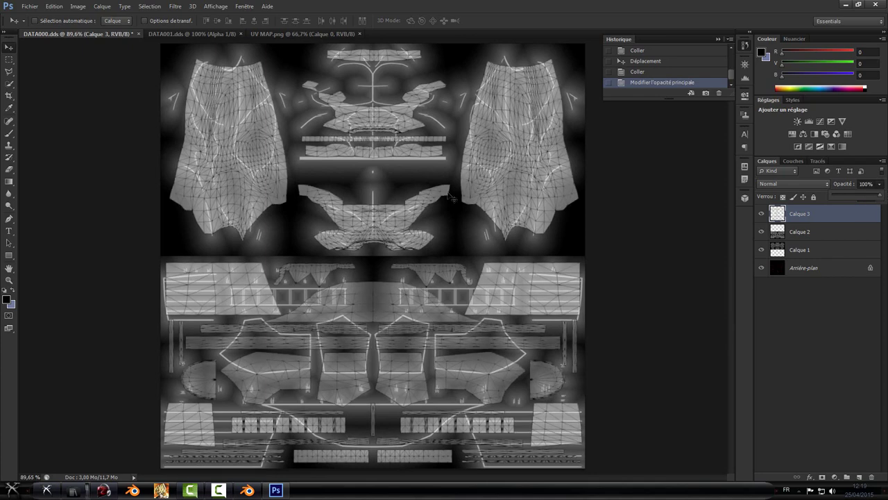
Step: Compare the UV map overlay with the two pasted alpha layers by switching the visibility of individual layers
left_click(760, 214)
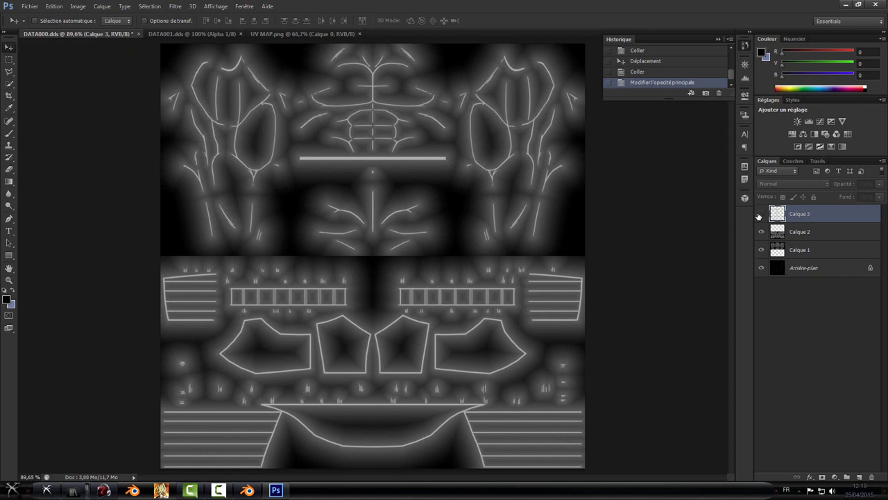
left_click(759, 215)
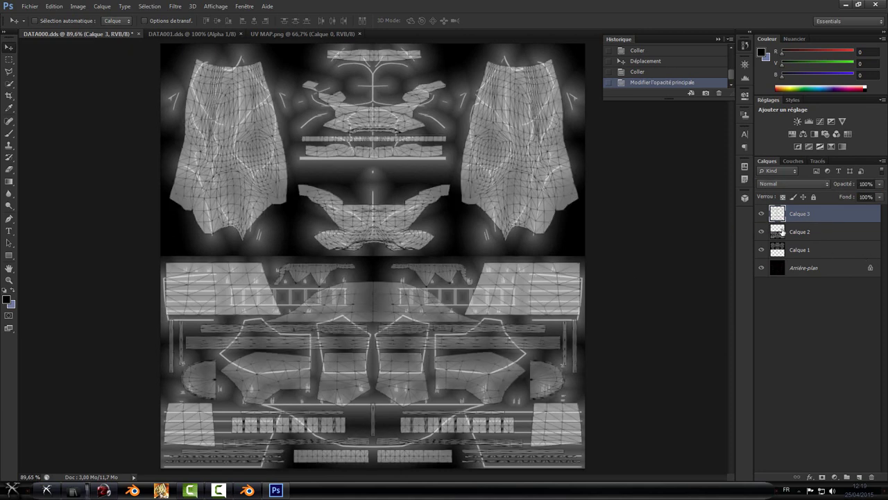
left_click(761, 213)
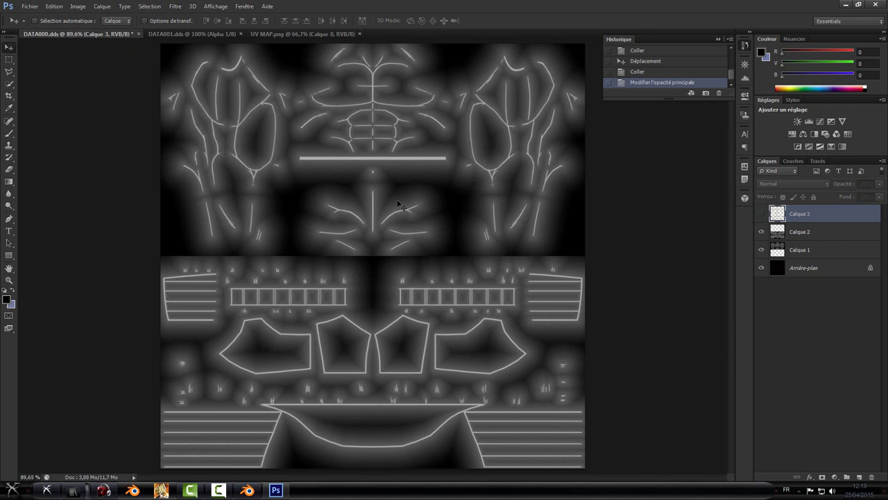
left_click(761, 215)
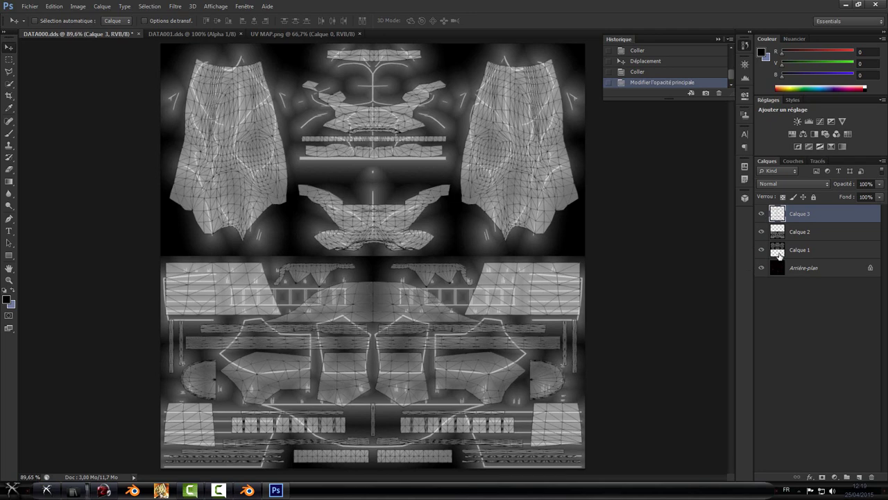
left_click(762, 213)
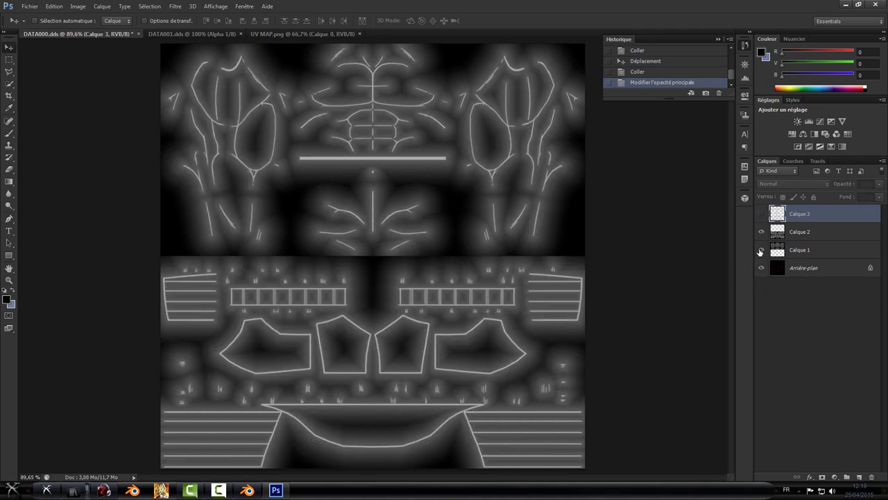
left_click(762, 250)
left_click(762, 249)
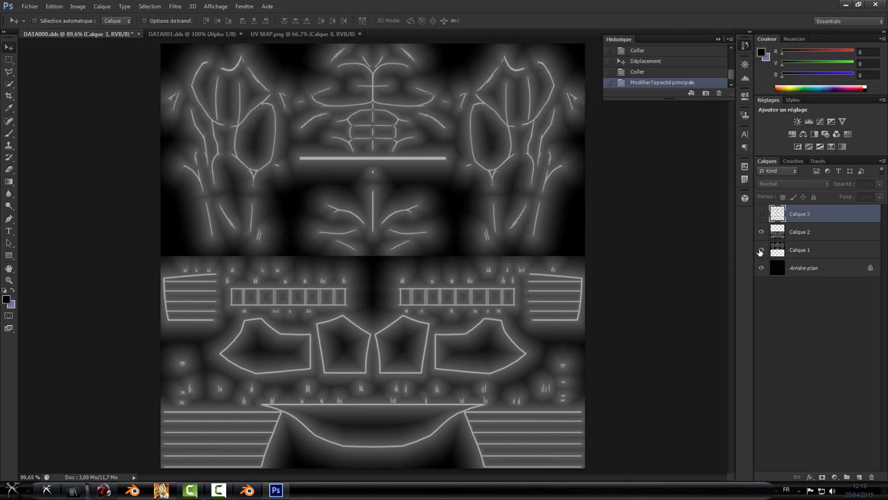
left_click(800, 233)
left_click(762, 232)
left_click(762, 231)
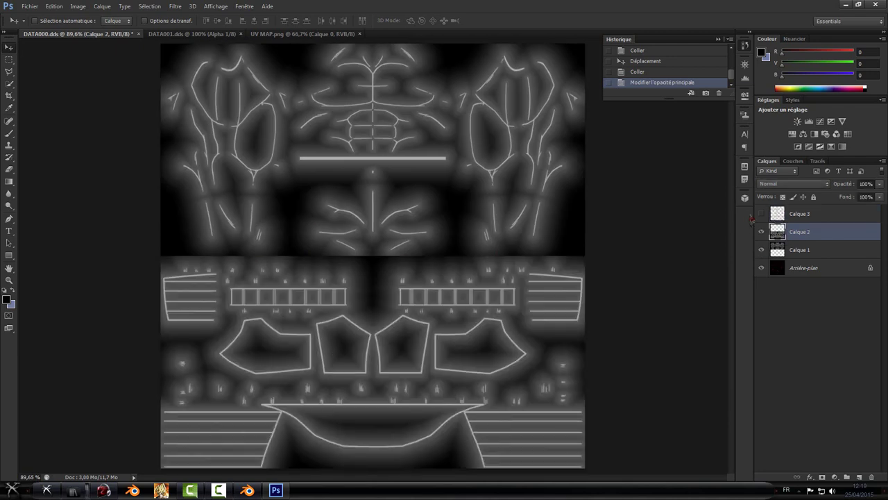
left_click(762, 214)
left_click(761, 213)
left_click(761, 214)
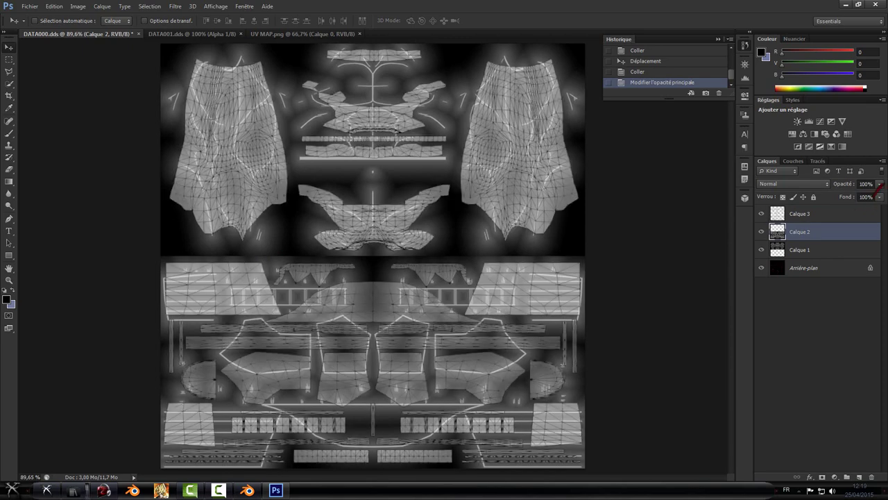
Step: Try Calque 2 at 46% opacity, compare it with the UV map overlay, and restore it to 100%
left_click(879, 184)
left_click_drag(880, 196, 857, 198)
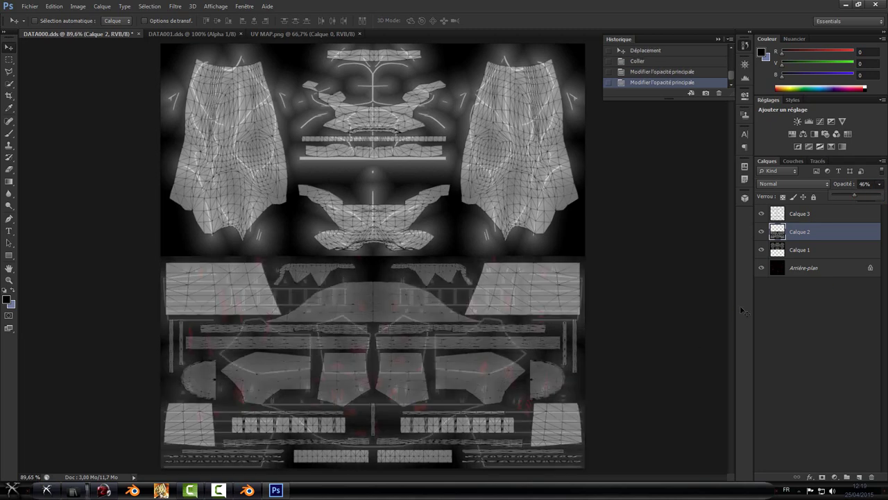
left_click(761, 214)
left_click(762, 214)
left_click(761, 214)
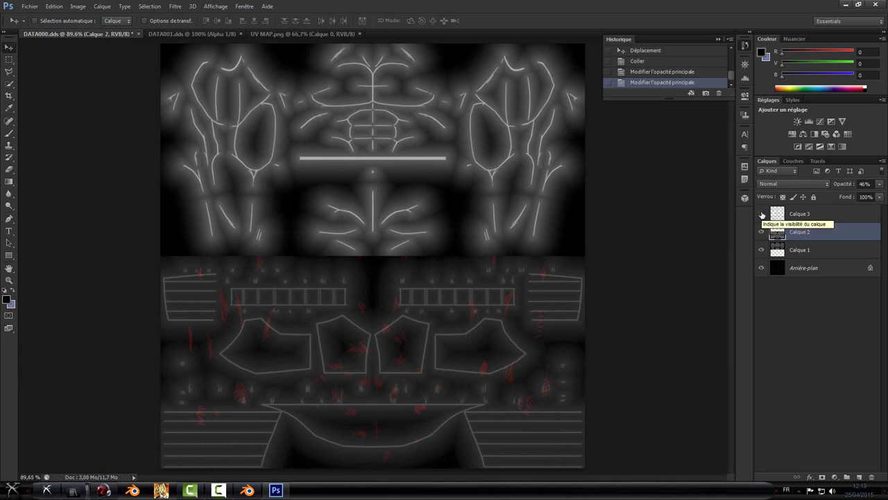
left_click(761, 215)
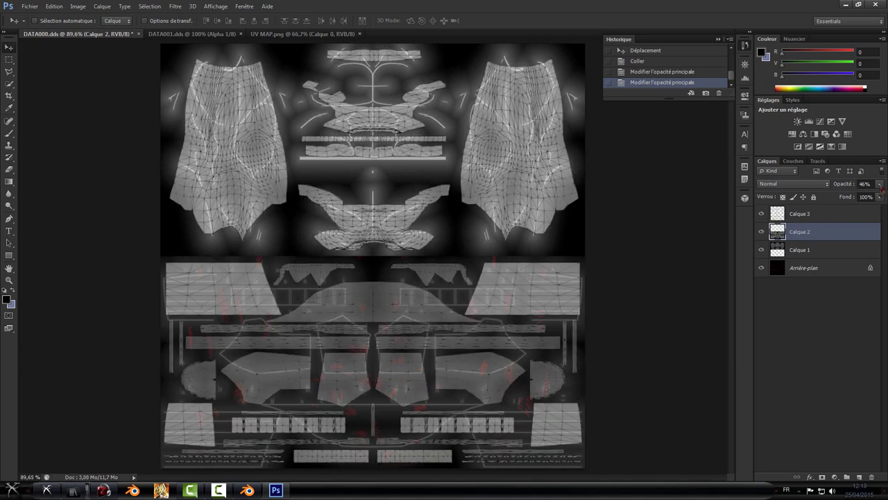
left_click(879, 184)
left_click_drag(854, 197, 881, 211)
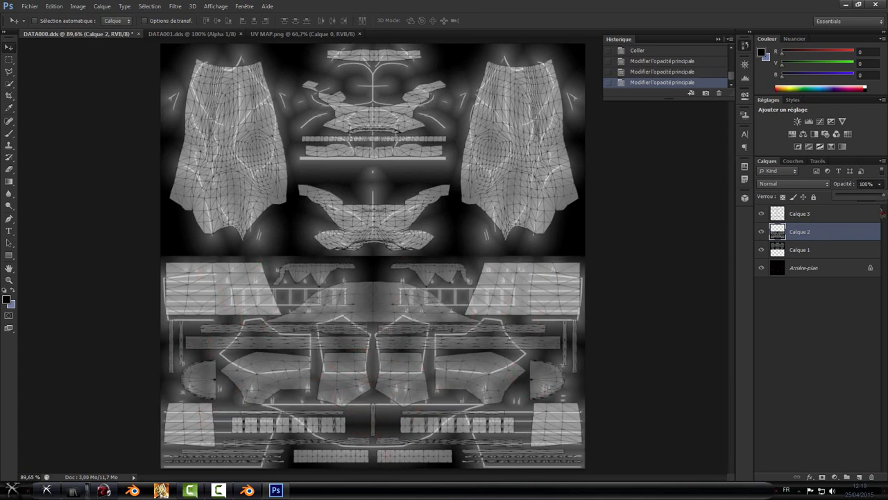
Step: Set the opacity of the UV map layer, Calque 3, to 51%
left_click(798, 215)
left_click(879, 184)
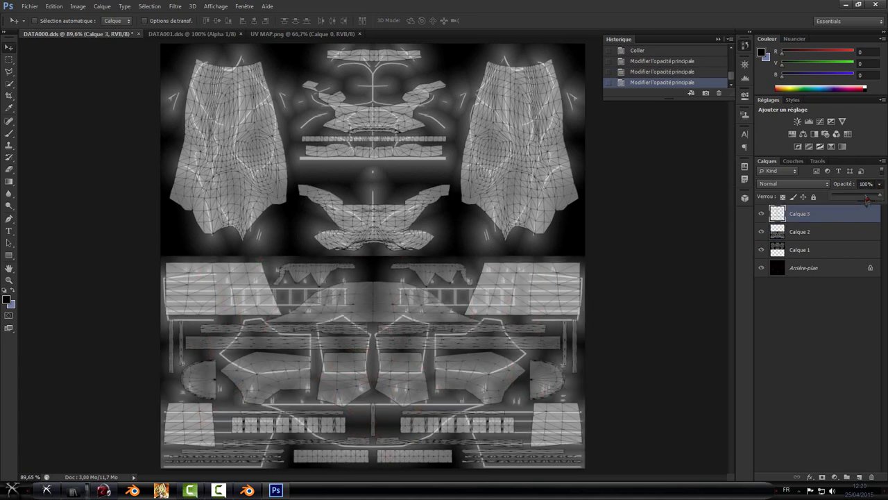
left_click_drag(880, 197, 859, 200)
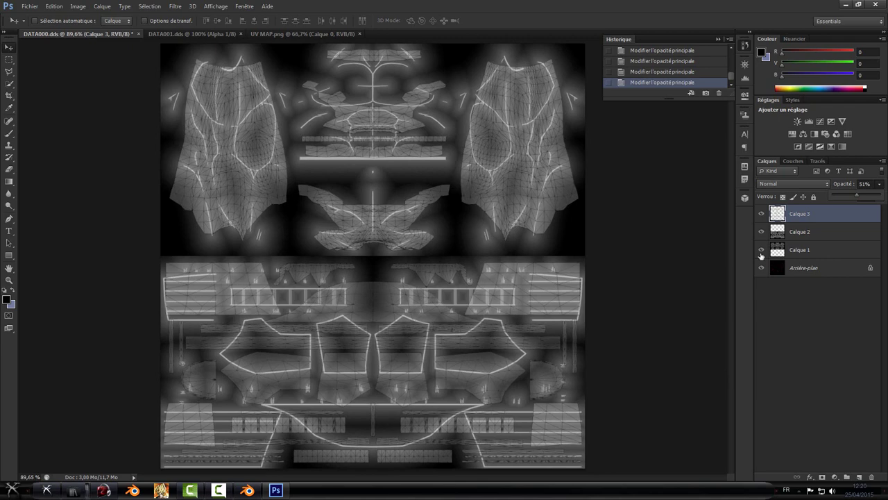
Step: Show and hide the semi-transparent UV map layer repeatedly to check how the alpha textures line up with the UV islands
left_click(761, 214)
left_click(763, 214)
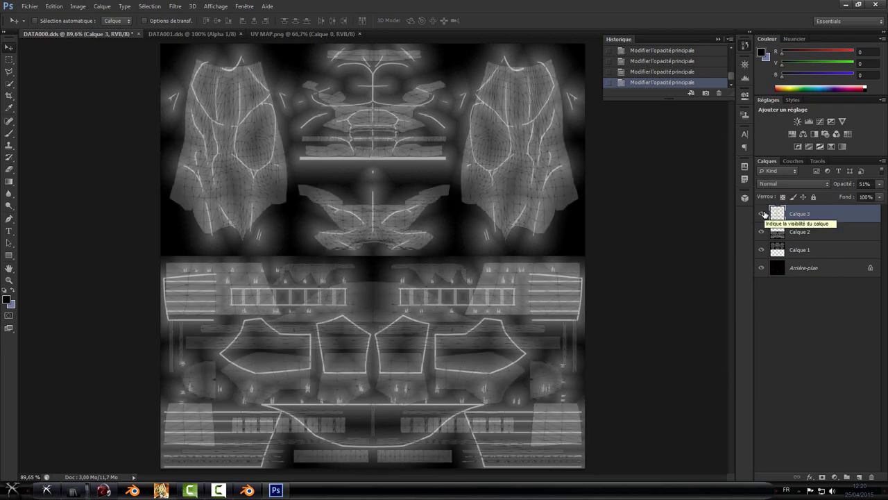
left_click(760, 215)
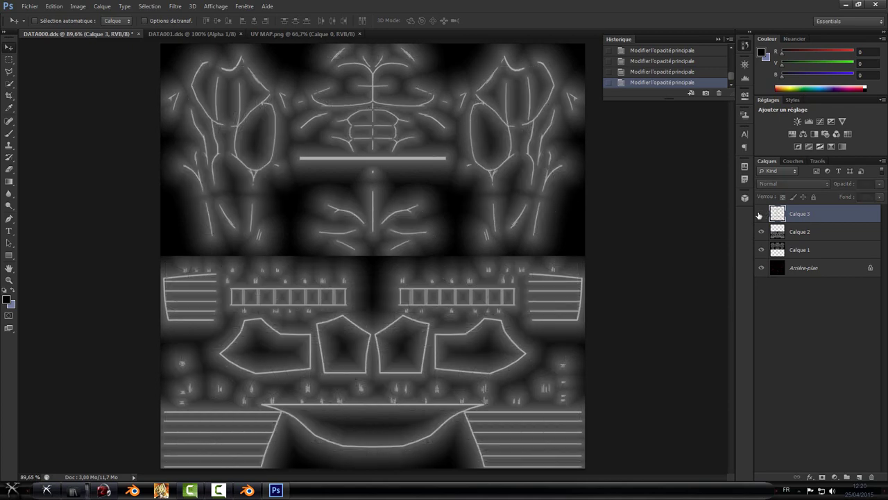
left_click(760, 215)
left_click(759, 215)
left_click(760, 215)
left_click(760, 214)
left_click(760, 214)
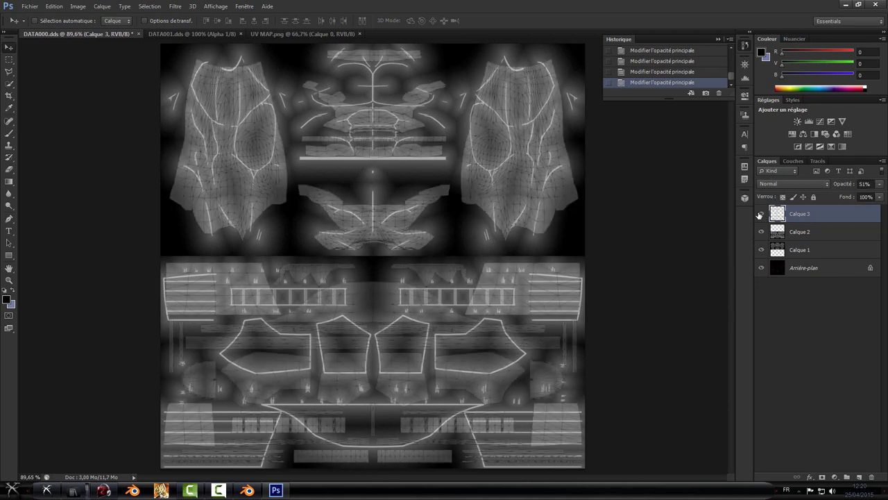
left_click(760, 215)
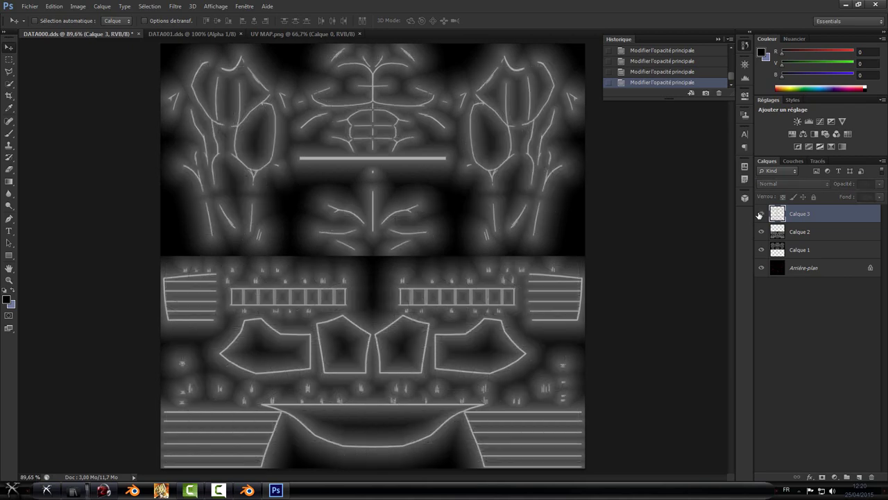
Step: Compare the alpha textures with the UV map once more and leave Calque 3 hidden
left_click(760, 215)
left_click(760, 215)
left_click(759, 214)
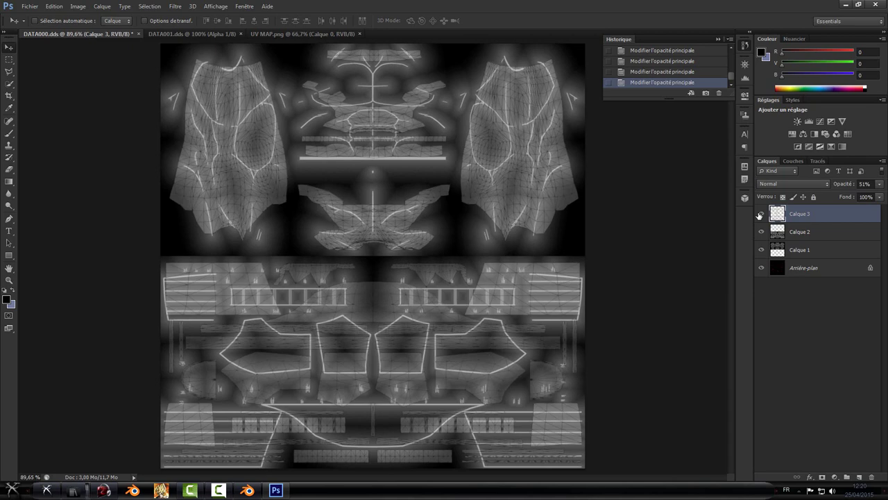
left_click(760, 214)
Step: Select the whole lower alpha texture on Calque 2 with the Quick Selection tool
left_click(805, 233)
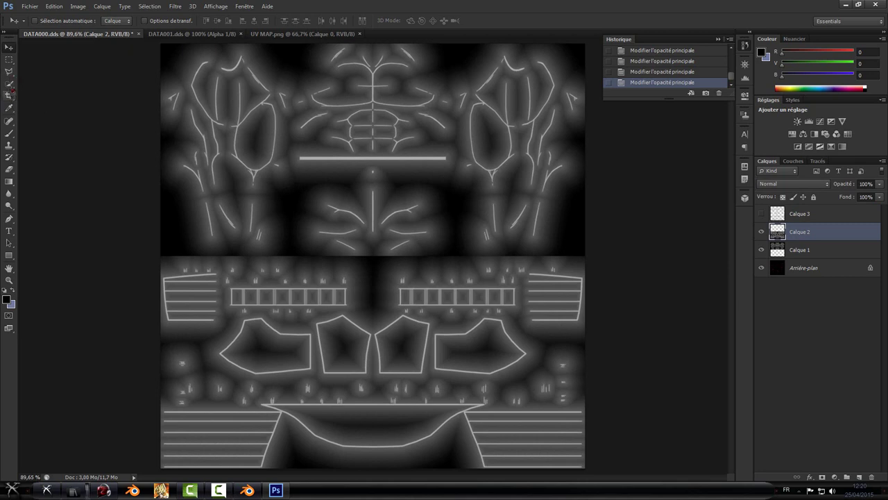
left_click(9, 84)
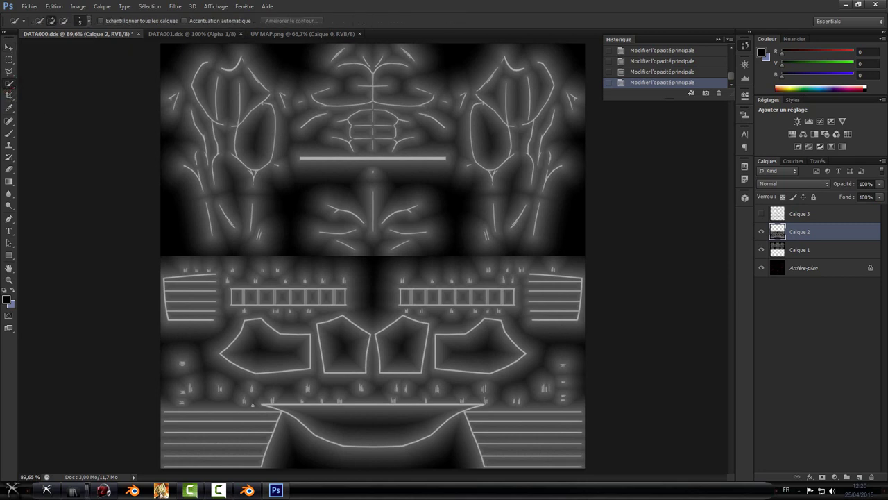
mouse_move(264, 436)
left_mouse_down()
mouse_move(201, 421)
mouse_move(479, 401)
mouse_move(514, 305)
mouse_move(389, 326)
mouse_move(452, 297)
left_mouse_up()
mouse_move(264, 293)
left_mouse_down()
mouse_move(343, 293)
mouse_move(311, 345)
mouse_move(433, 354)
left_mouse_up()
left_click_drag(248, 452, 218, 450)
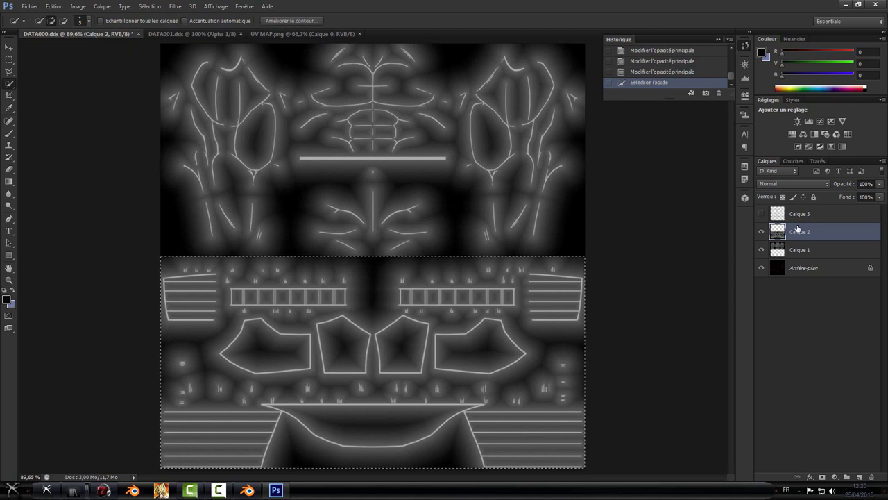
Step: Rotate the selected lower texture on Calque 2 by 180° and show the UV map overlay, Calque 3, over it
left_click(62, 7)
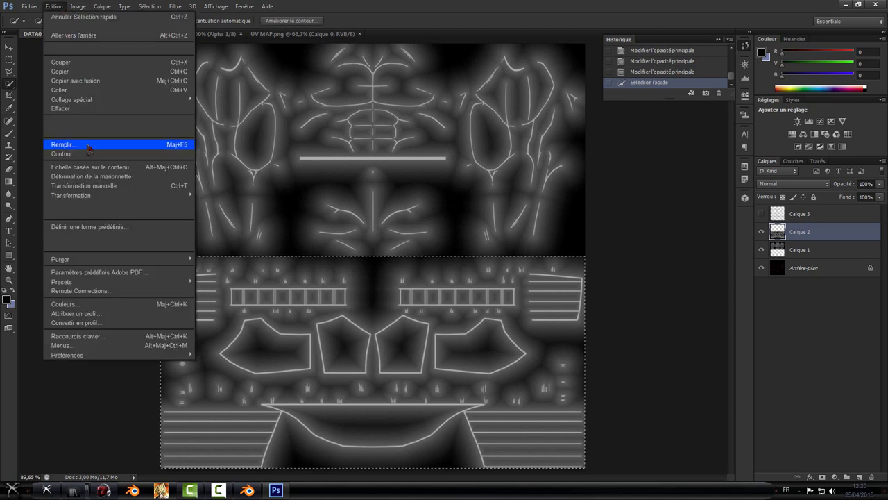
mouse_move(77, 8)
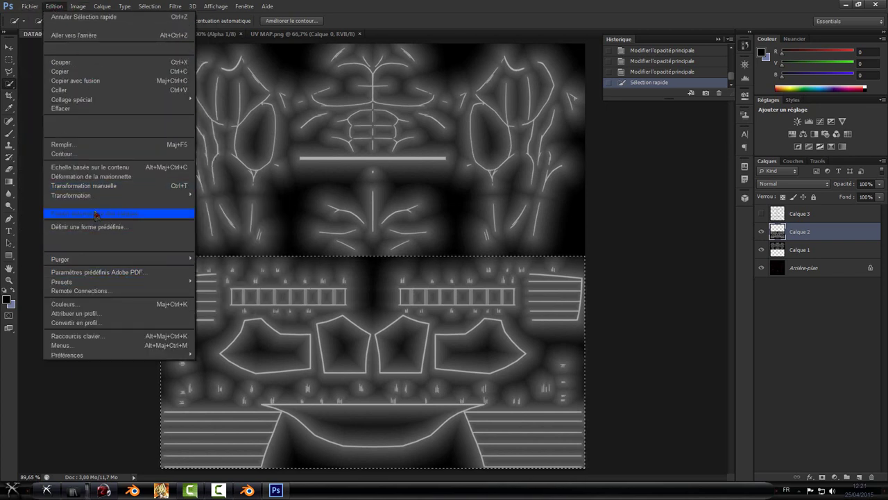
mouse_move(93, 197)
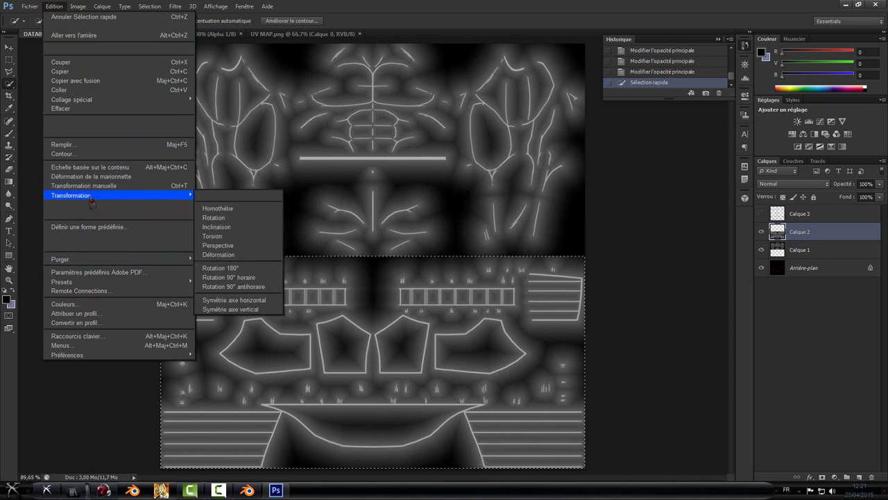
left_click(251, 269)
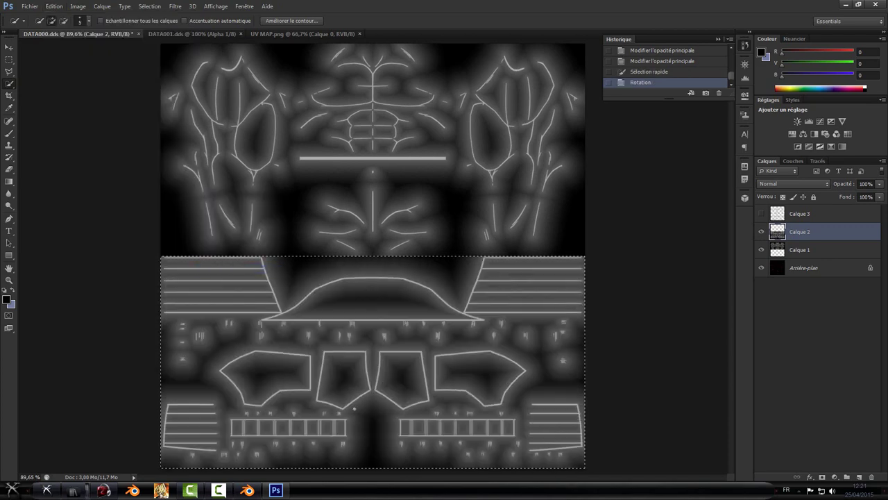
left_click(763, 214)
left_click(763, 214)
left_click(763, 215)
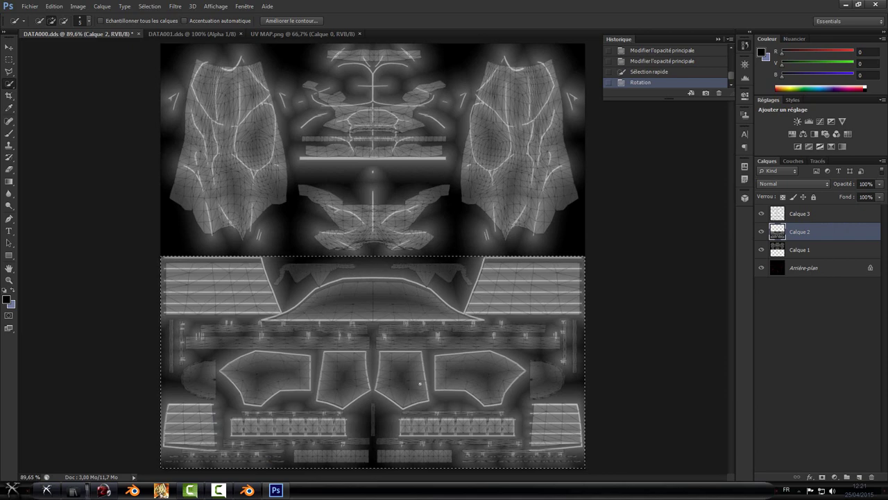
Step: Free-transform the lower texture, pulling its upper and lower edges inward to 95.12% height to fit the UV islands
key("ctrl+t")
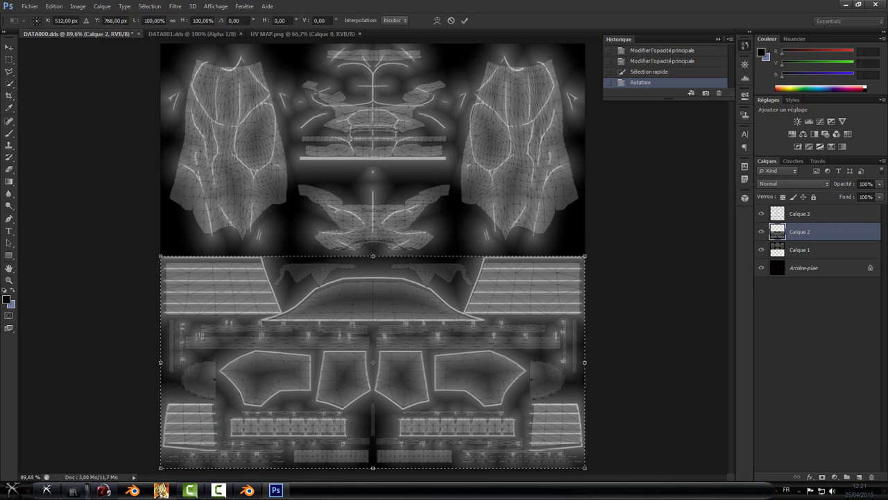
left_click_drag(392, 254, 393, 262)
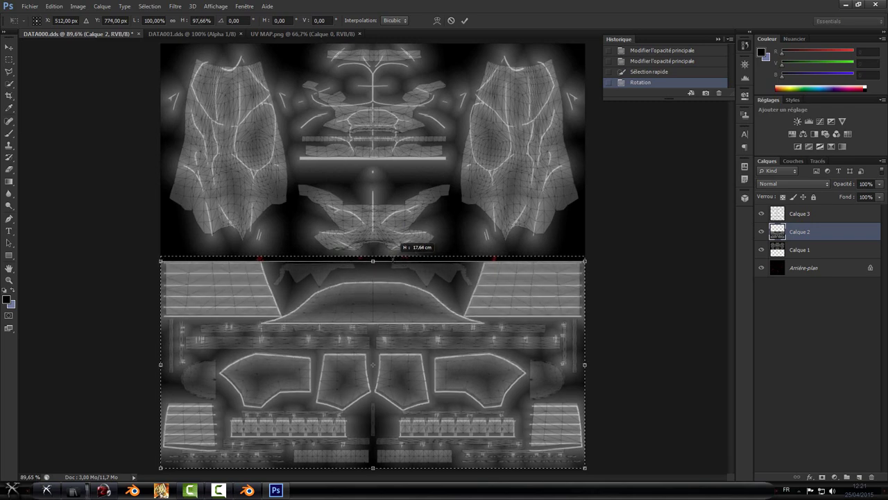
left_click_drag(393, 259, 392, 261)
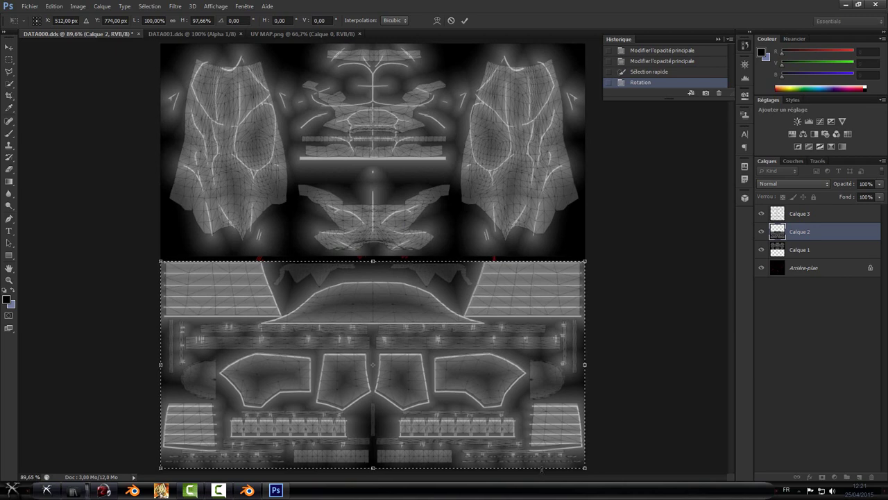
mouse_move(541, 468)
left_mouse_down()
mouse_move(540, 460)
mouse_move(538, 475)
mouse_move(539, 464)
left_mouse_up()
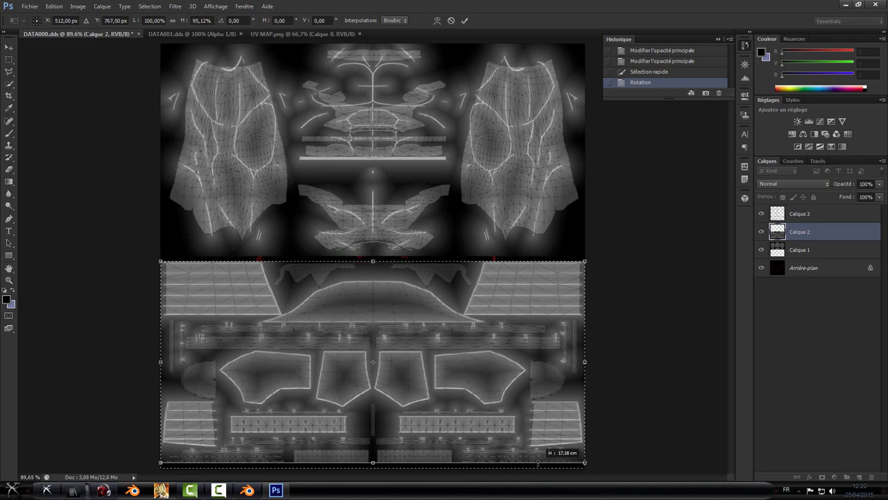
mouse_move(538, 464)
left_mouse_down()
mouse_move(539, 472)
mouse_move(538, 465)
left_mouse_up()
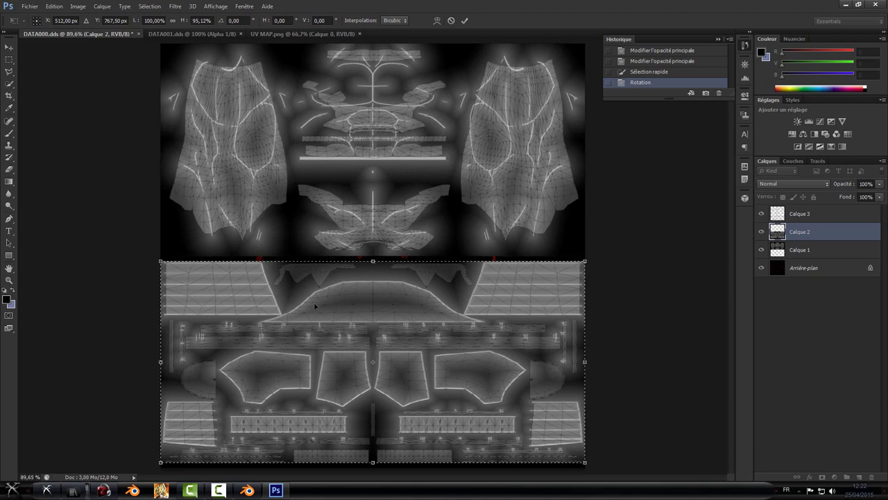
left_click(464, 21)
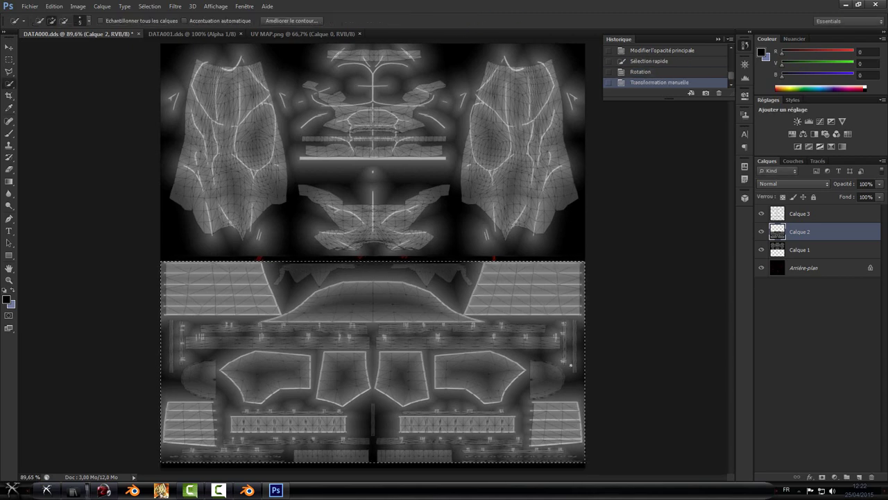
Step: Check the fit of the vertically squeezed lower texture by repeatedly hiding and showing the UV map layer
left_click(762, 214)
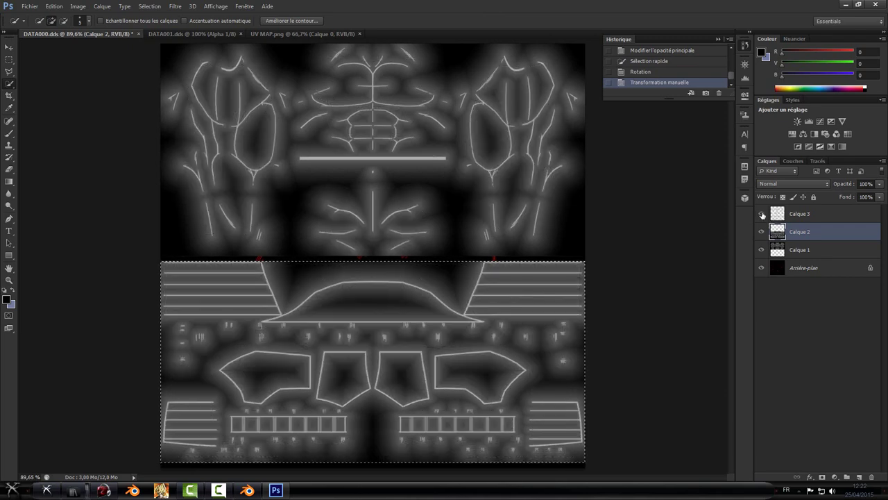
left_click(762, 213)
left_click(762, 214)
left_click(762, 213)
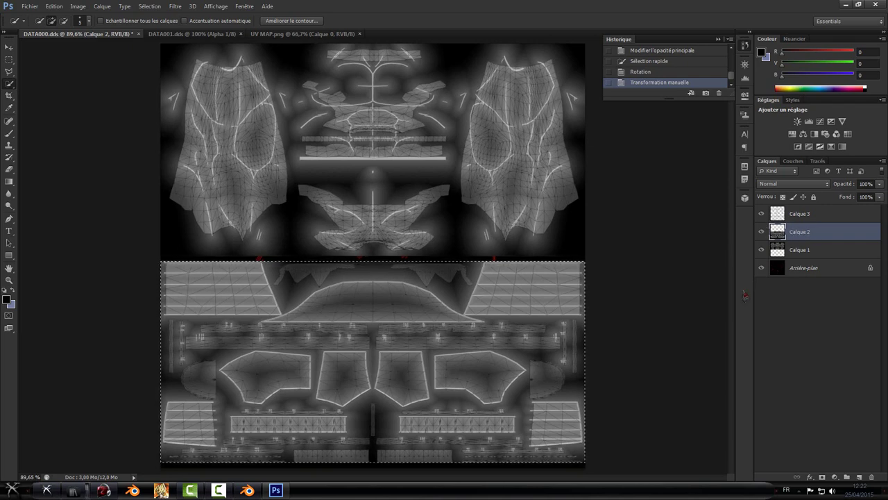
left_click(761, 214)
left_click(761, 214)
Step: Clear the current selection and quick-select the striped panel in the lower-right corner of the texture on Calque 2
key("ctrl+a")
key("ctrl+a")
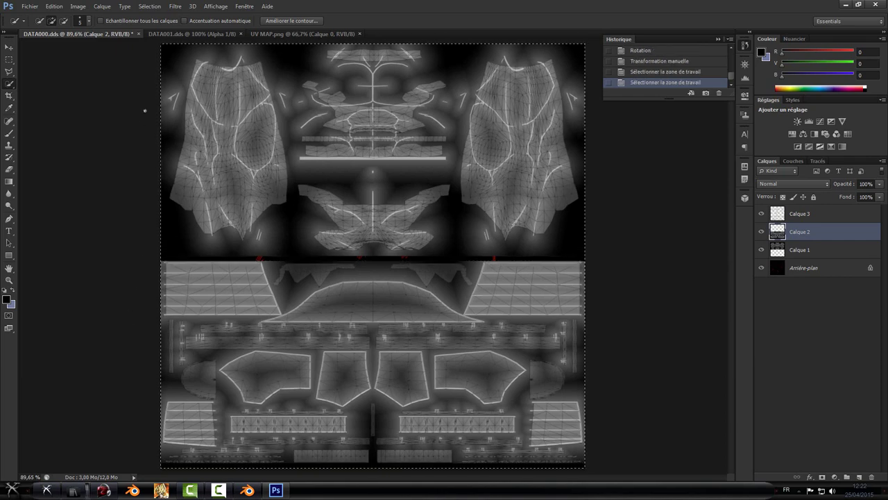
left_click(150, 7)
left_click(155, 26)
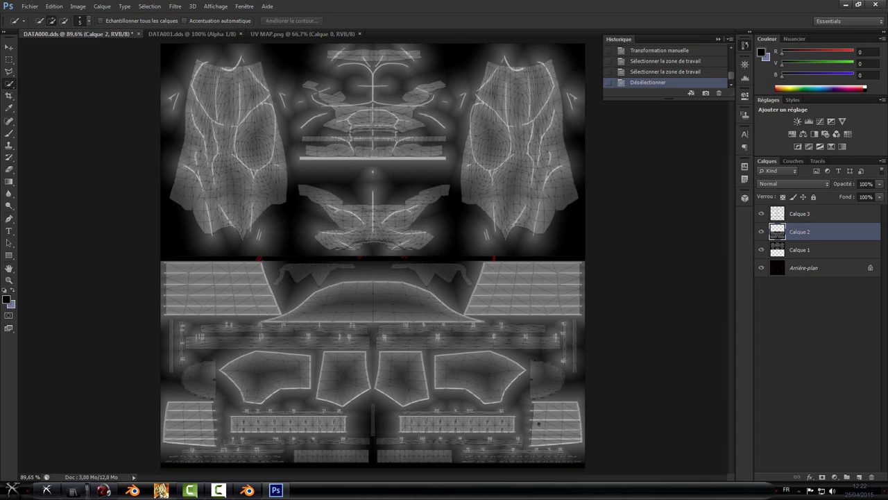
mouse_move(549, 414)
left_mouse_down()
mouse_move(559, 416)
mouse_move(542, 432)
mouse_move(555, 443)
mouse_move(537, 420)
left_mouse_up()
left_click_drag(561, 418, 540, 432)
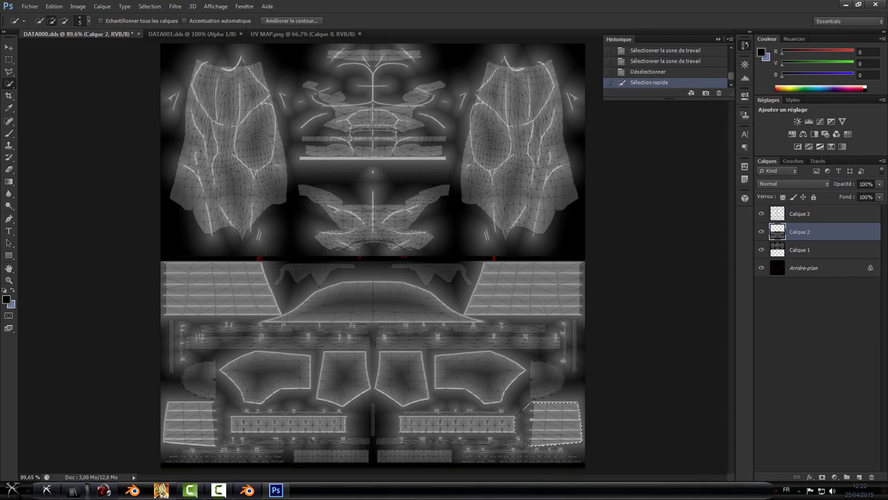
Step: Examine how the lower-right striped panel lines up with its UV island by toggling Calque 3 on and off
left_click(761, 214)
left_click(761, 214)
left_click(762, 214)
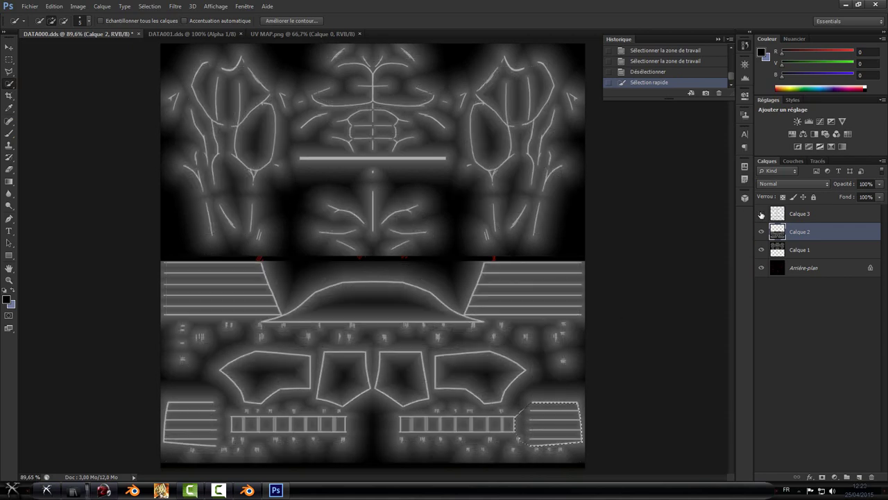
left_click(761, 214)
left_click(761, 213)
left_click(761, 214)
left_click(761, 214)
left_click(761, 214)
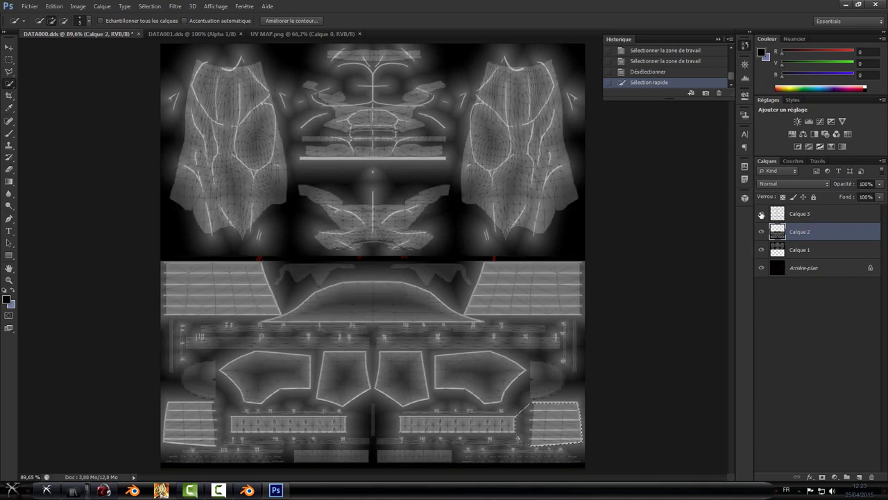
left_click(761, 214)
left_click(761, 214)
left_click(761, 214)
left_click(761, 214)
Step: Subtract the excess area beside the lower-right striped panel from the quick selection
key("alt")
left_click(535, 397)
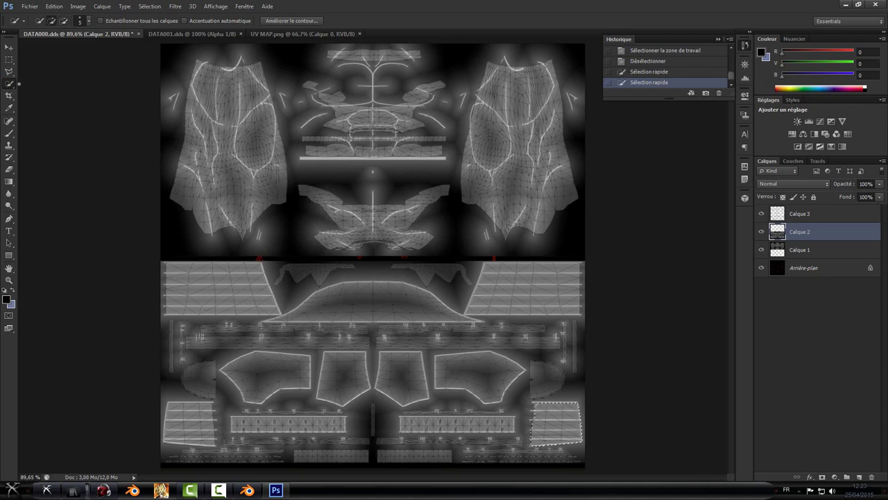
Step: Replace the selection with a rectangular marquee of about 4.55 × 4.23 cm around the lower-right striped panel, and subtract its left strip
left_click(9, 60)
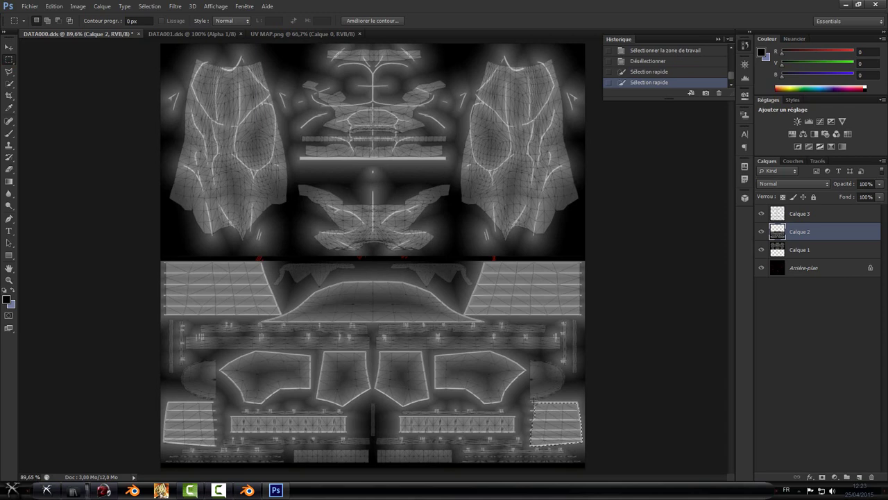
left_click(548, 420)
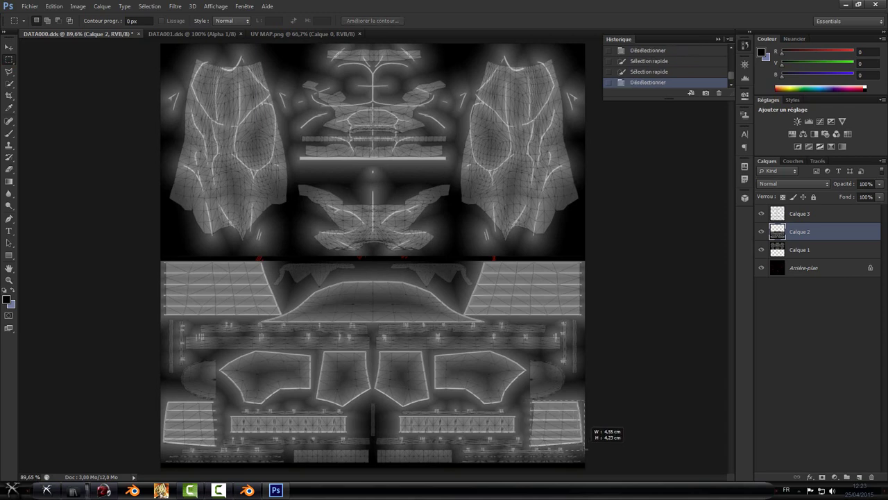
left_click_drag(584, 449, 584, 449)
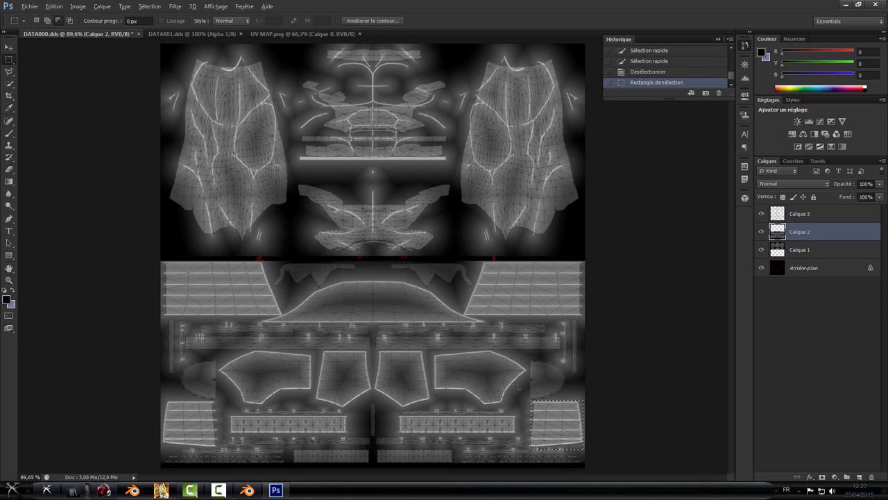
left_click_drag(510, 380, 546, 470, "shift")
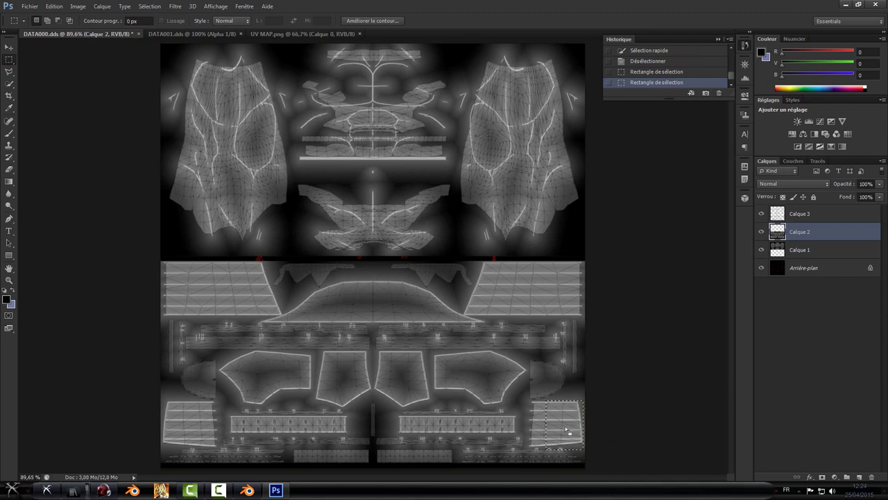
Step: Free-transform the selected part of the striped panel, stretching its left edge outward to 146.67% width to cover the UV island
key("ctrl+t")
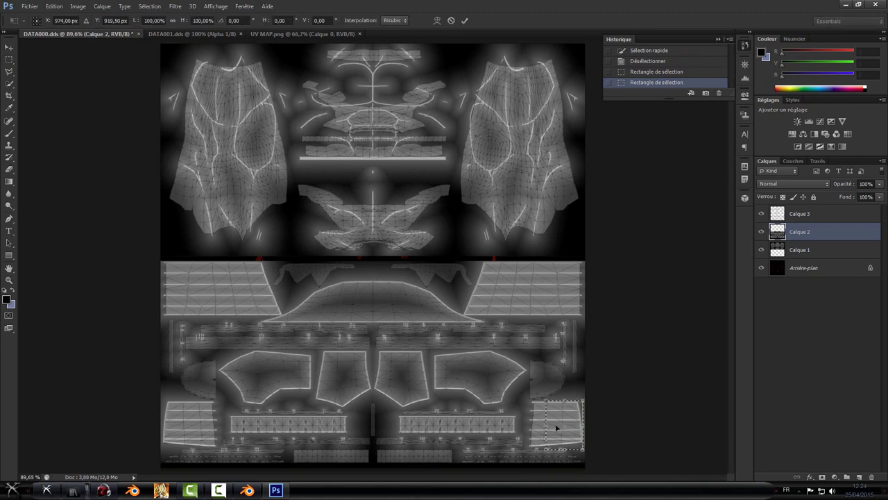
left_click_drag(546, 415, 527, 416)
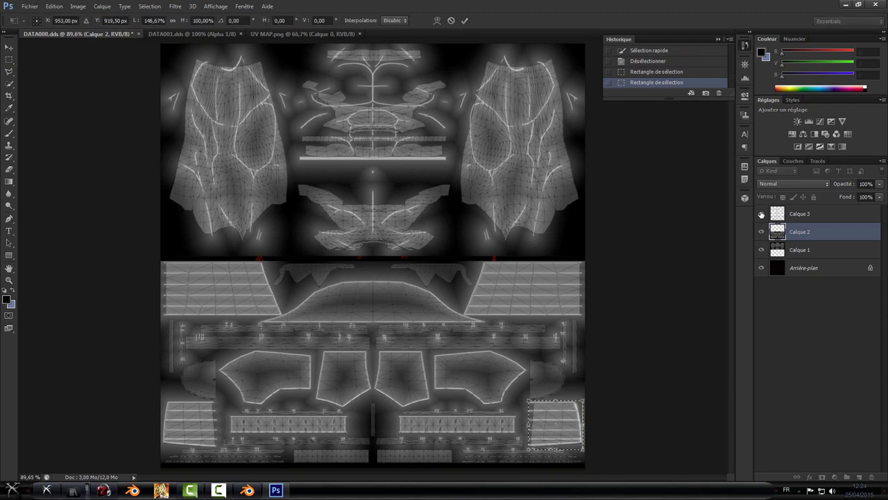
left_click(464, 20)
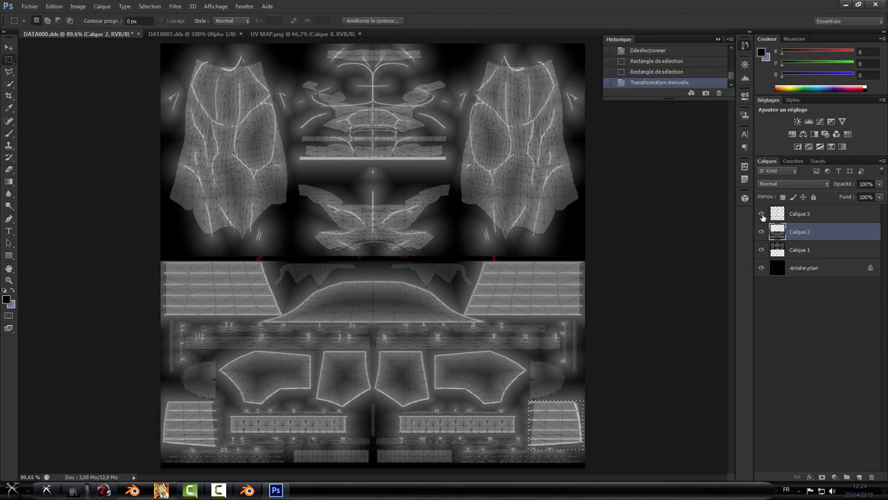
Step: Compare the stretched striped panel with the UV map overlay, leaving Calque 3 hidden and Calque 2 active
left_click(761, 214)
left_click(762, 214)
left_click(762, 215)
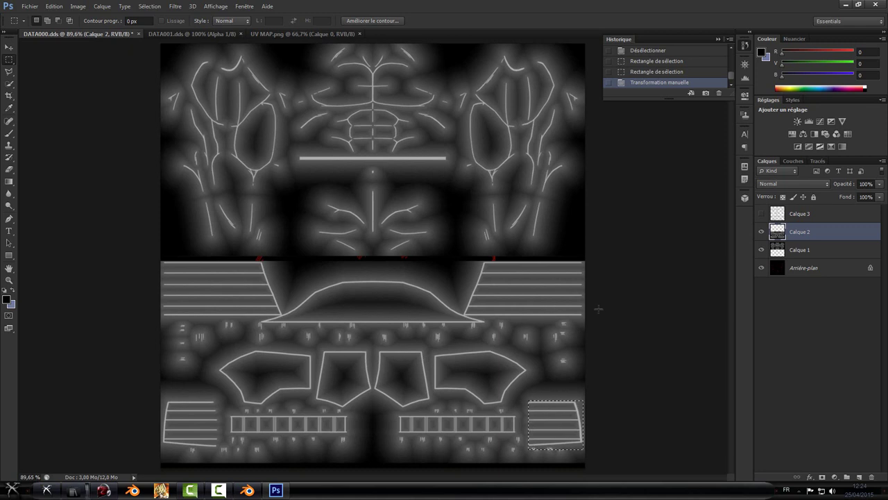
left_click(798, 253)
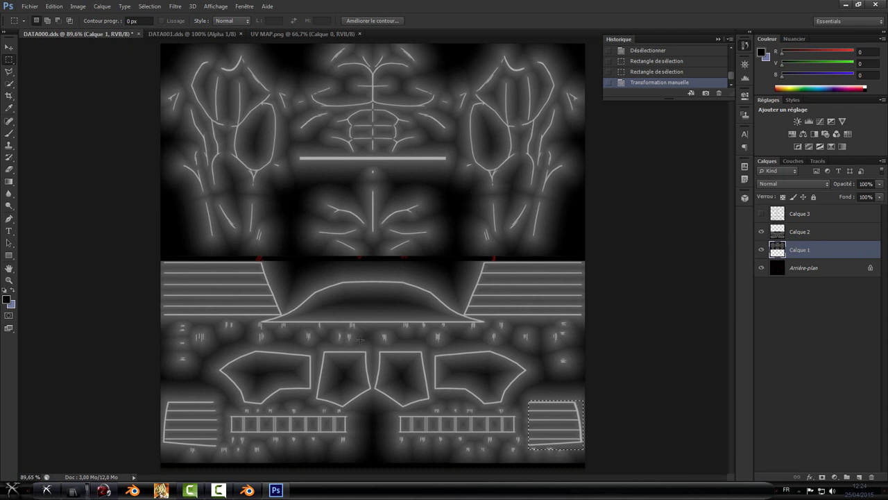
left_click(761, 215)
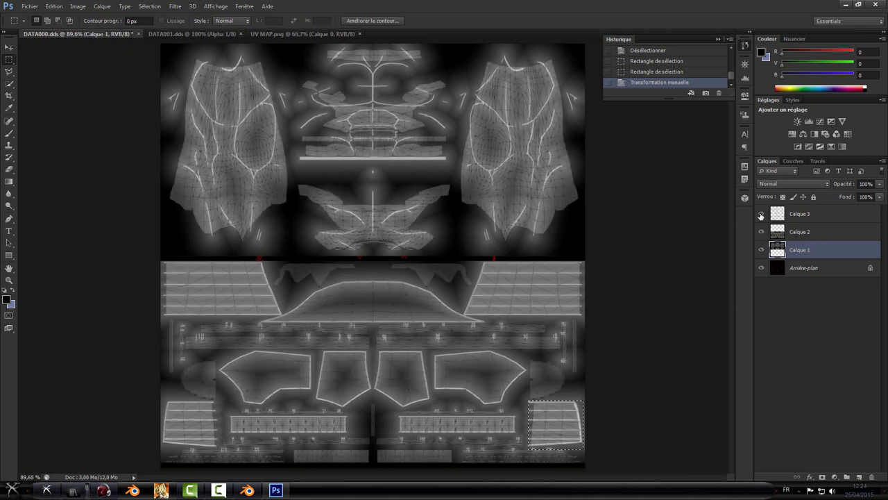
left_click(761, 215)
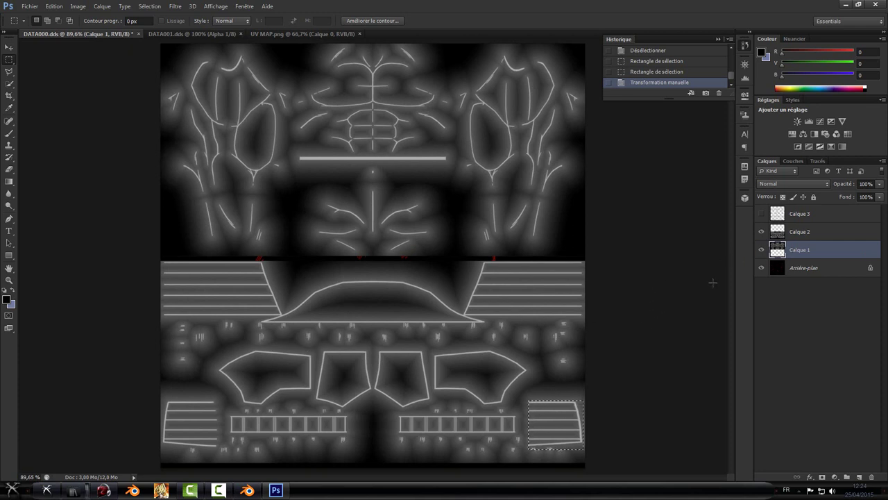
left_click(795, 235)
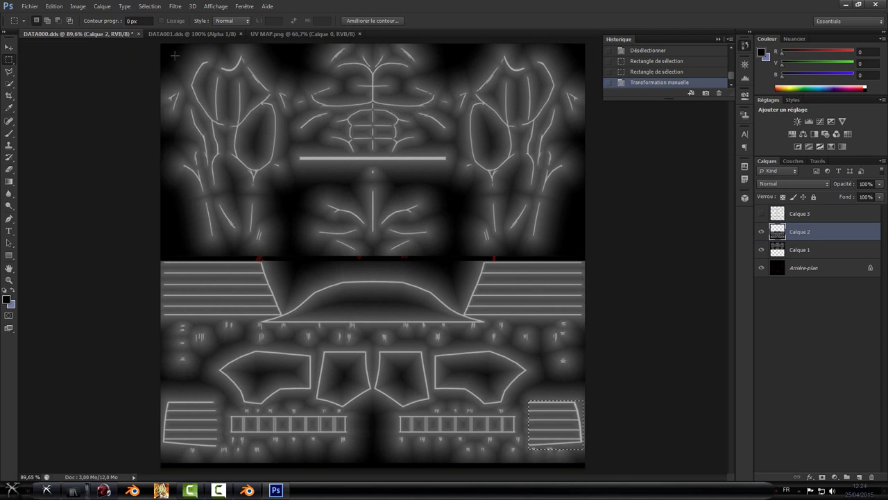
Step: Check the Alpha 1 channel against the composite artwork and return to the RGB layers
left_click(791, 161)
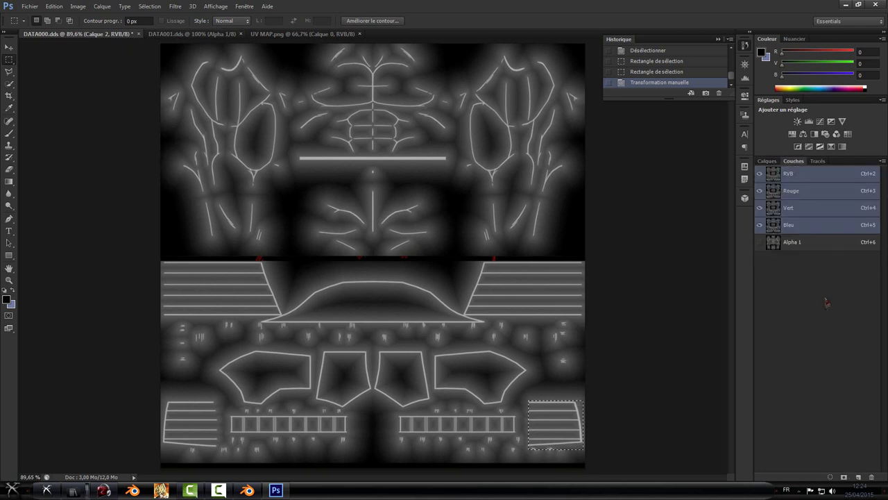
left_click(792, 242)
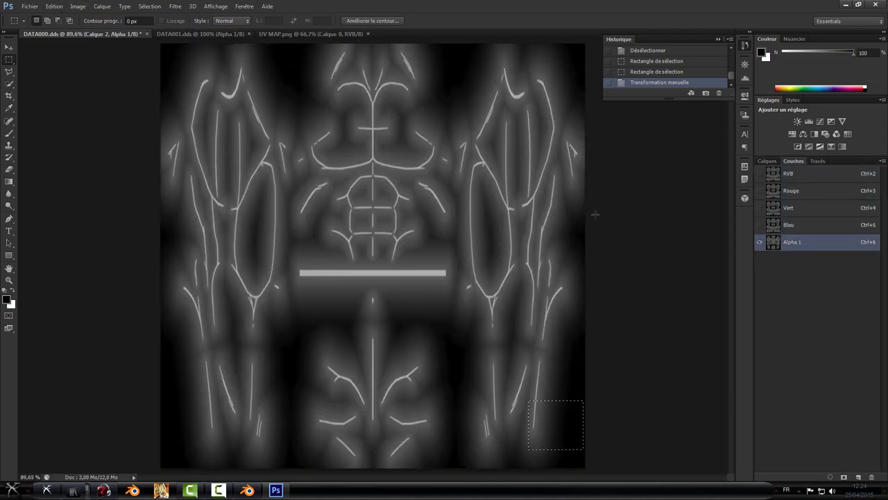
left_click(798, 173)
left_click(767, 161)
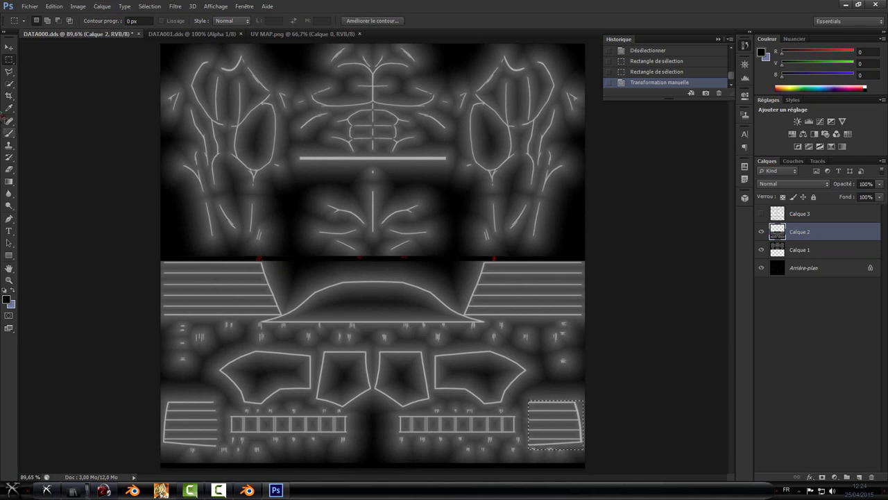
Step: Quick-select the armour artwork across the lower half of the canvas on Calque 2
left_click(9, 83)
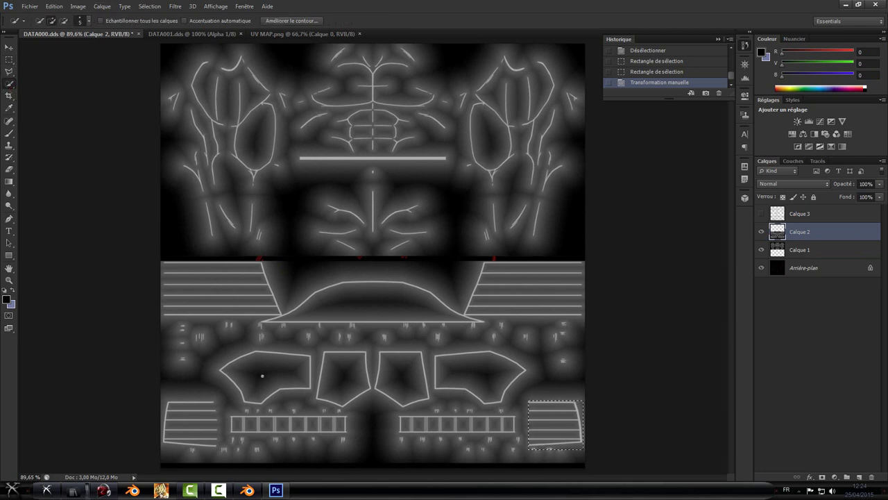
left_click(257, 373)
mouse_move(407, 333)
left_mouse_down()
mouse_move(517, 296)
mouse_move(190, 288)
mouse_move(196, 277)
mouse_move(200, 270)
mouse_move(189, 336)
mouse_move(191, 460)
mouse_move(360, 447)
mouse_move(341, 456)
left_mouse_up()
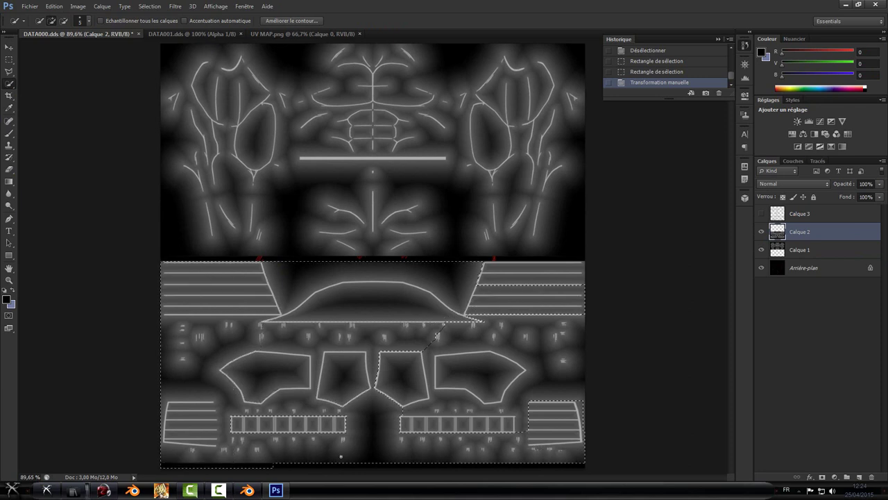
mouse_move(444, 367)
left_mouse_down()
mouse_move(430, 339)
mouse_move(382, 336)
left_mouse_up()
left_click_drag(571, 272, 382, 265)
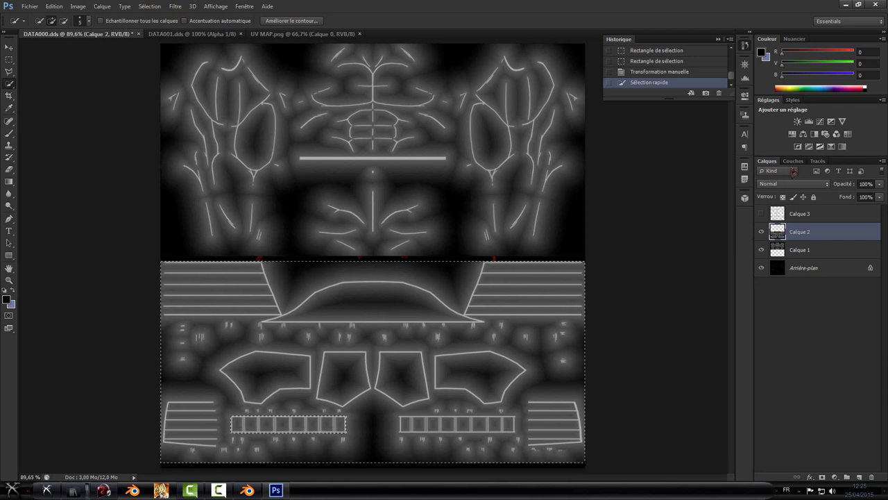
Step: Paste the lower armour artwork into the Alpha 1 channel and move it down to the canvas's bottom edge
left_click(793, 161)
left_click(798, 241)
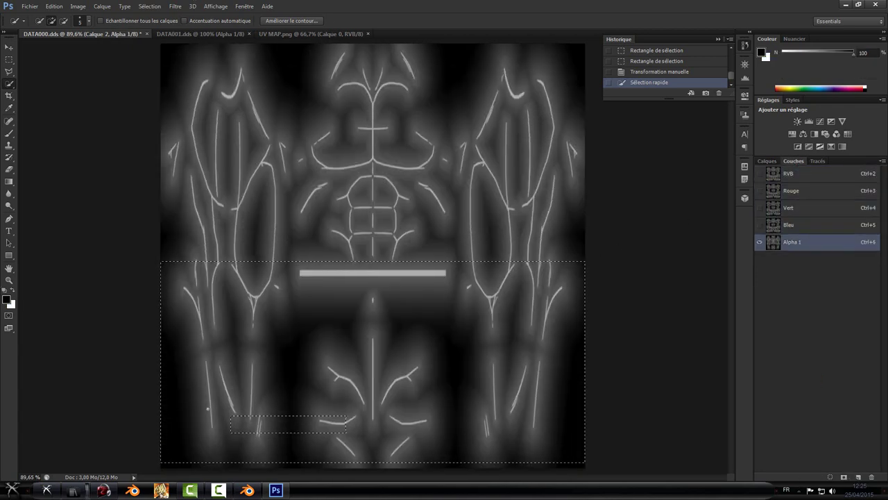
key("ctrl+v")
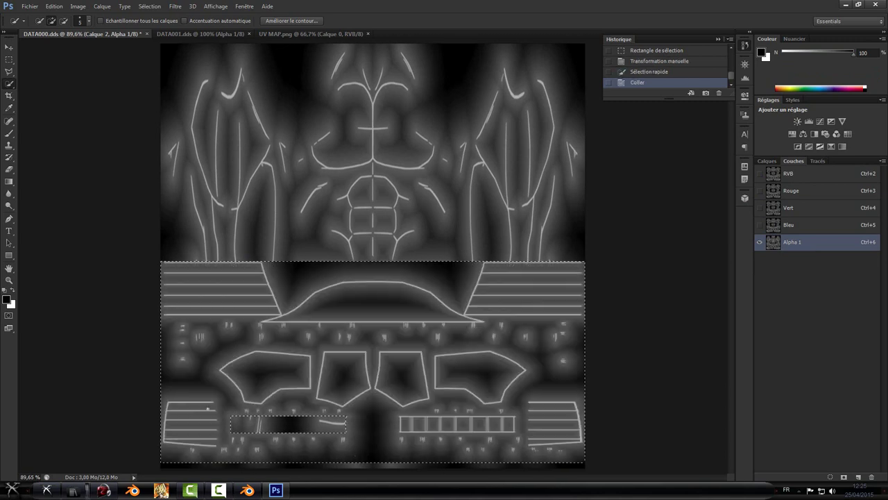
key("v")
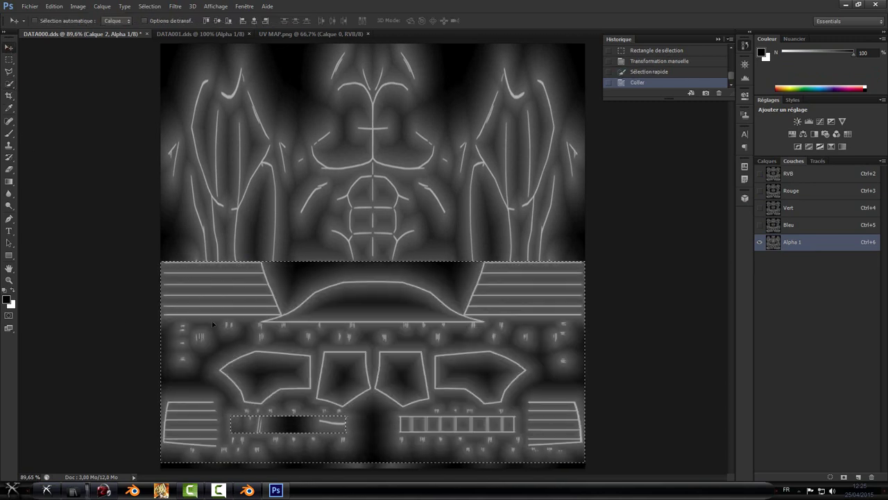
mouse_move(346, 371)
left_mouse_down()
mouse_move(370, 331)
mouse_move(374, 357)
mouse_move(347, 371)
left_mouse_up()
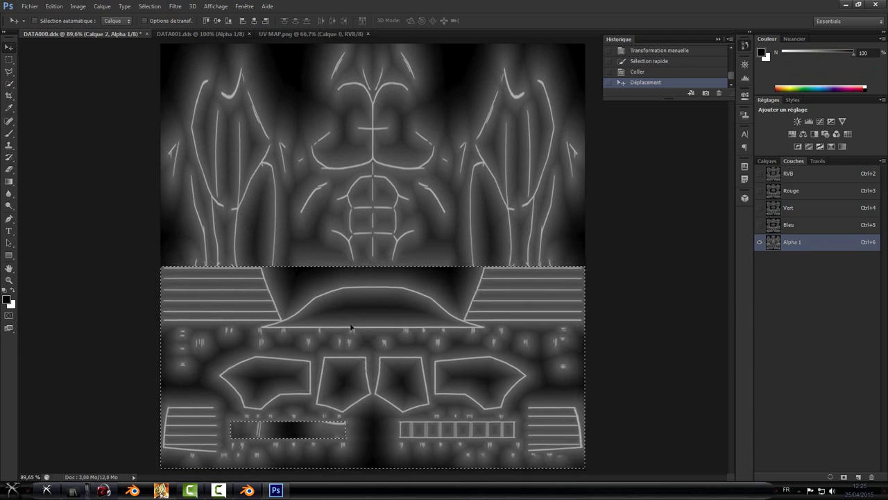
Step: Compare the RGB composite and the Calque 3 UV overlay with the Alpha 1 channel, leaving Calque 1 and Alpha 1 active
left_click(788, 173)
left_click(767, 161)
left_click(798, 251)
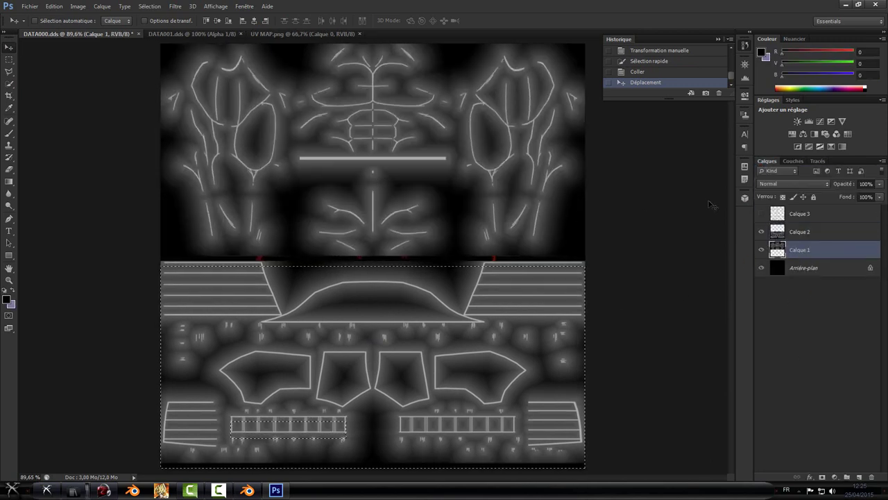
left_click(760, 216)
left_click(760, 216)
left_click(793, 161)
left_click(818, 244)
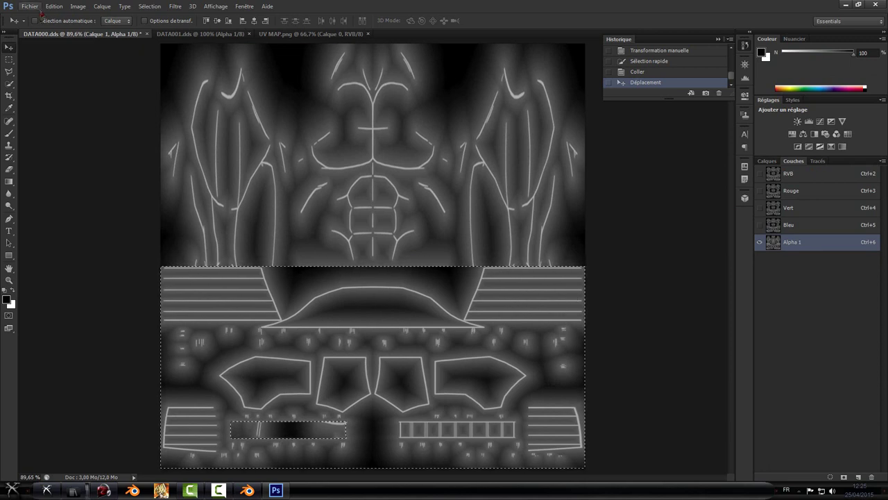
Step: Switch to the file windows, review DATA001.dds and UV MAP.png in the VGT_008_Bust folder, and go up to the bin folder
left_click(847, 4)
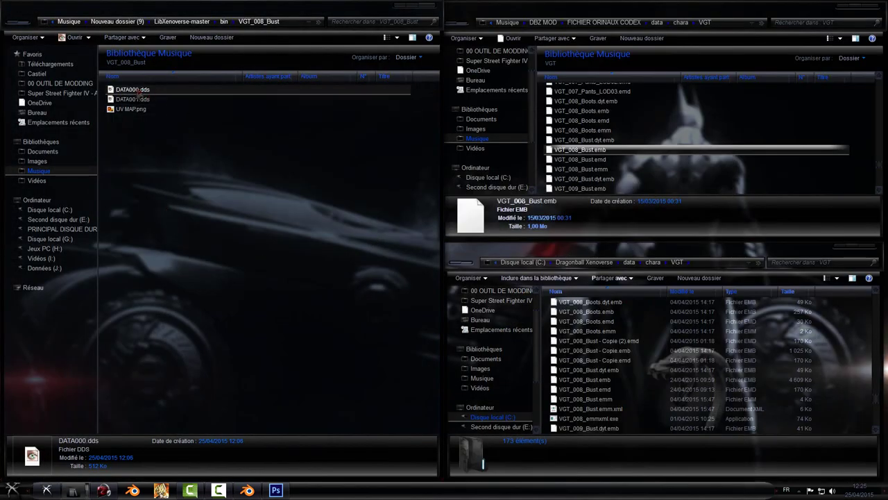
left_click_drag(136, 126, 157, 99)
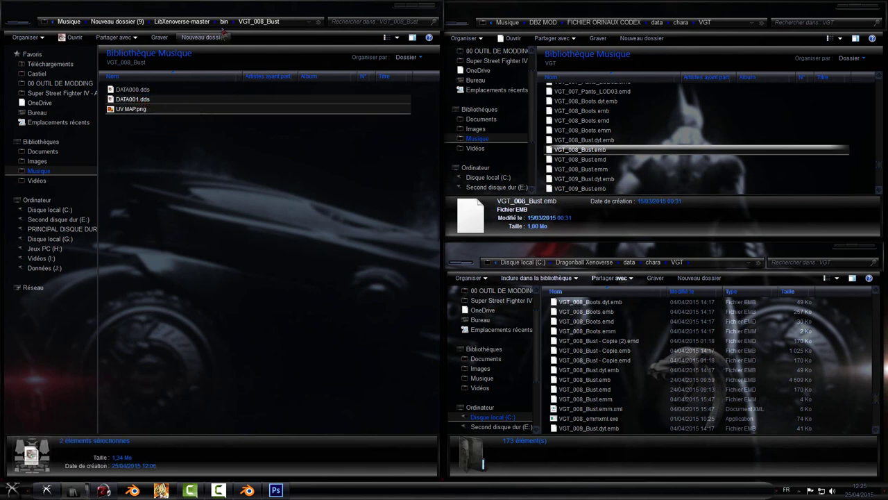
key("BackSpace")
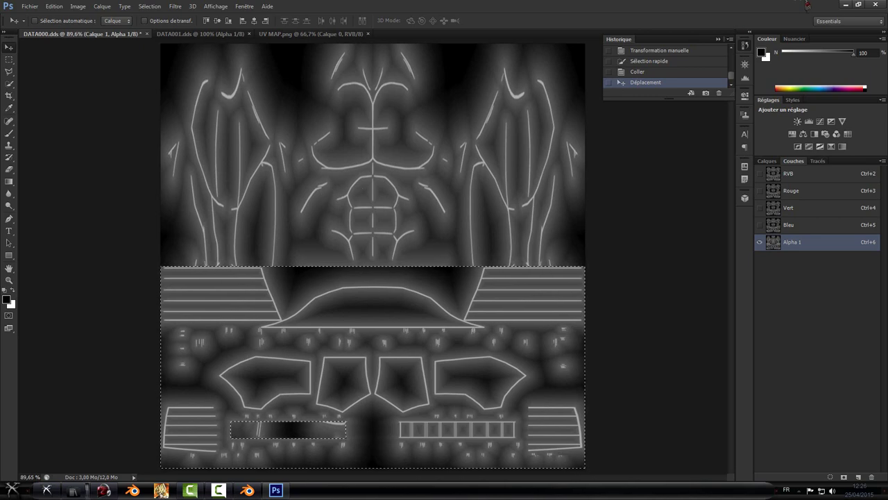
left_click(845, 4)
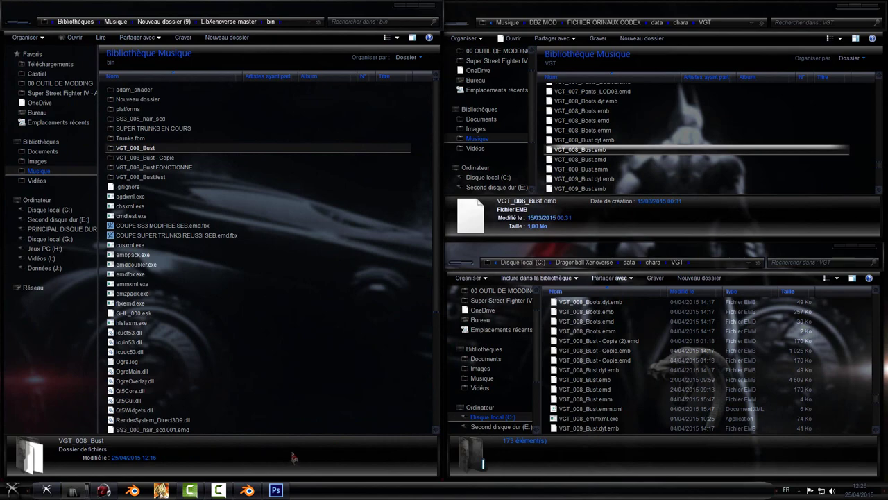
Step: Switch to Blender, inspect the VGT_008_Bust mesh up close, and review its edge commands such as Mark Seam
left_click(247, 490)
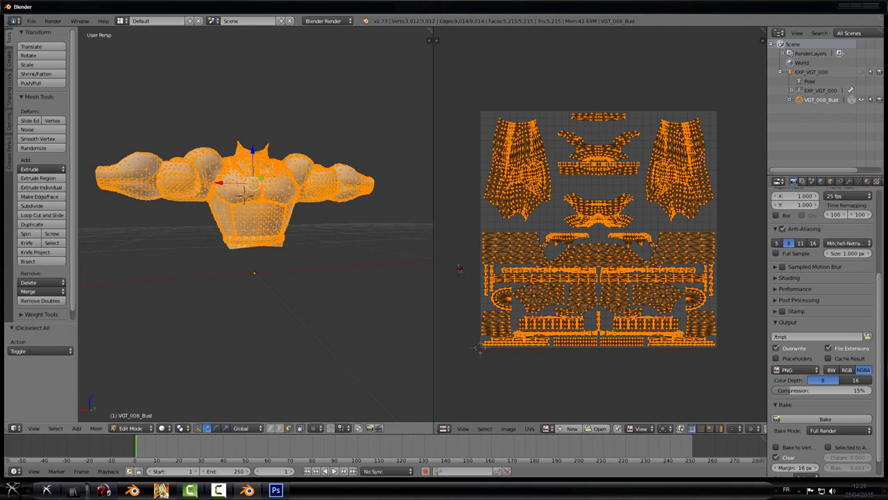
middle_click_drag(317, 254, 212, 208)
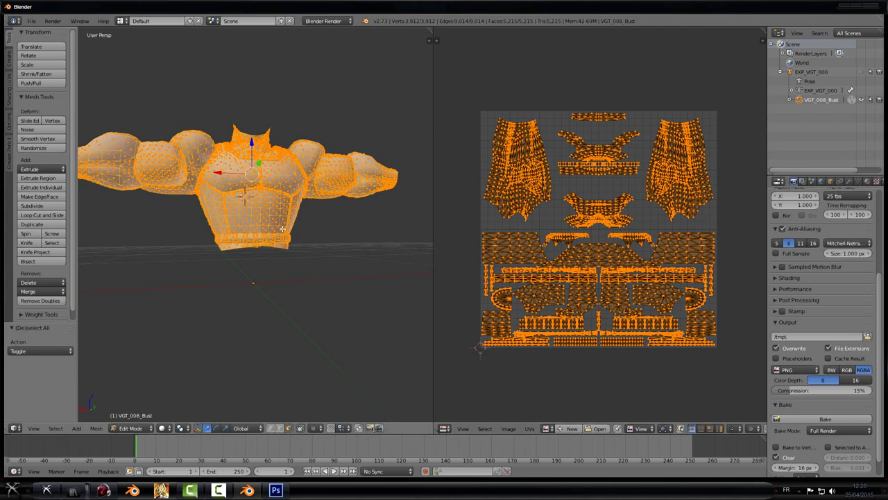
scroll(279, 222, "up", 2)
scroll(279, 222, "up", 1)
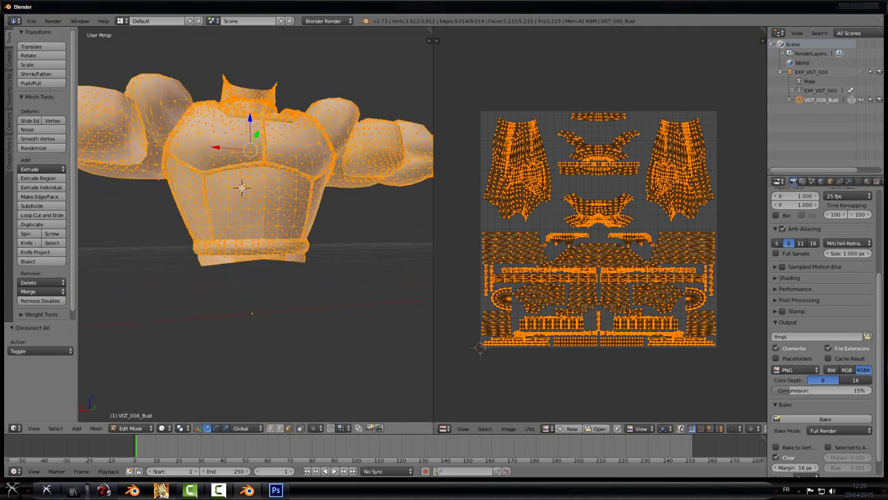
middle_click_drag(261, 213, 265, 240)
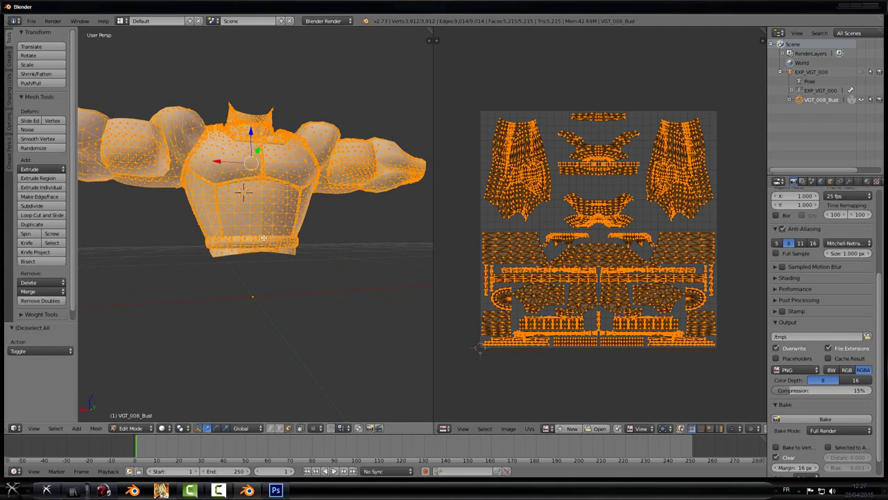
key("ctrl+e")
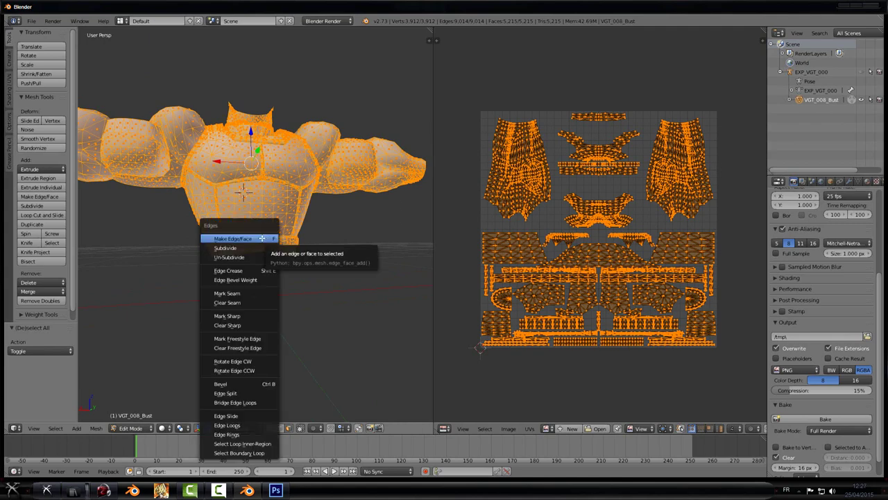
left_click(243, 292)
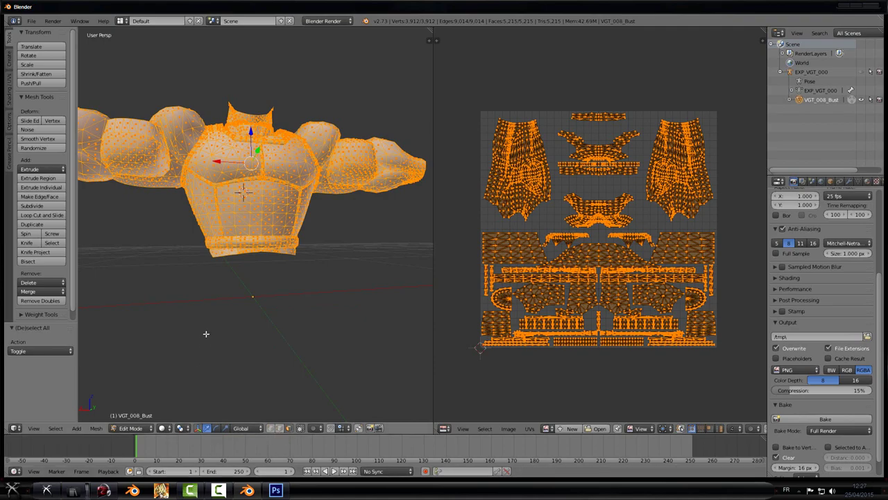
Step: Deselect the whole mesh, change to edge selection mode, and select a single edge on the lower torso
key("a")
scroll(251, 209, "up", 5)
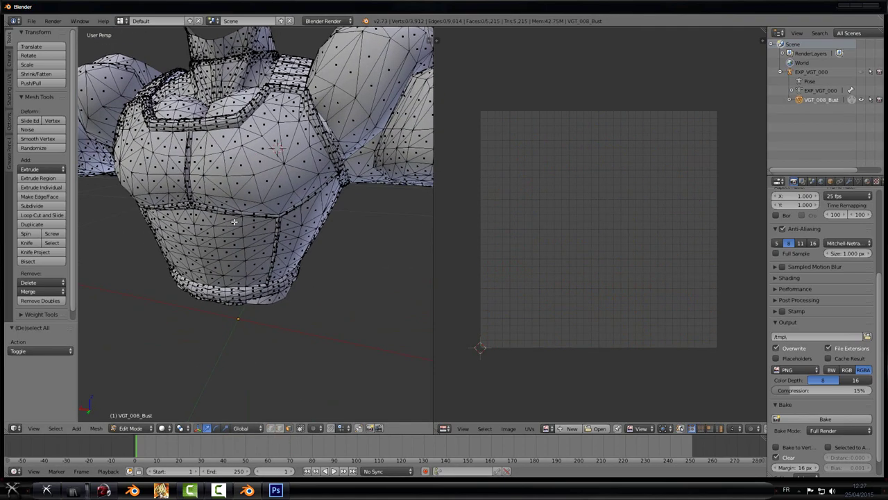
middle_click_drag(234, 222, 241, 221)
left_click(279, 428)
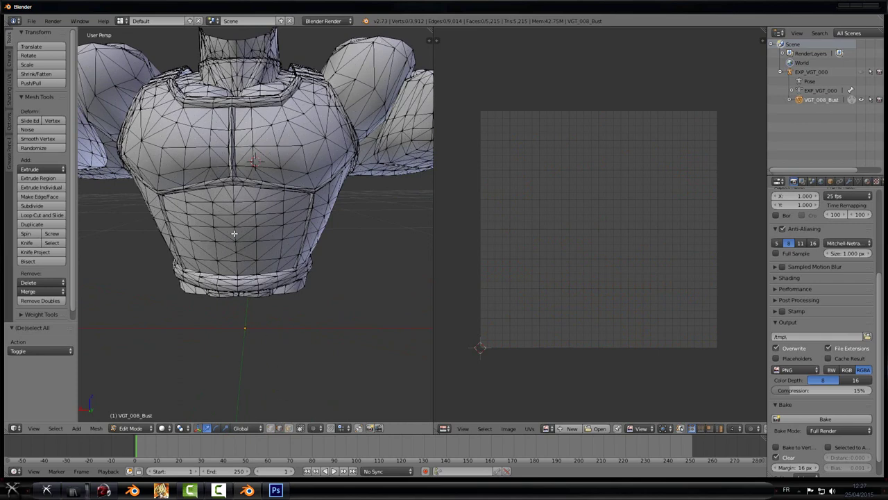
right_click(242, 242)
right_click(291, 243)
right_click(293, 232)
Step: Examine the bust mesh from above, below and the front, and return to the file windows
middle_click_drag(309, 127, 285, 182)
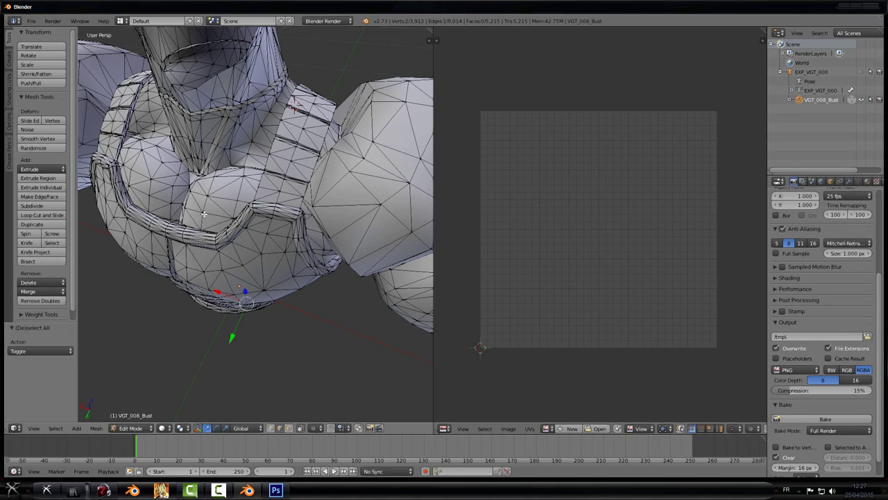
middle_click_drag(201, 248, 271, 175)
scroll(271, 176, "down", 3)
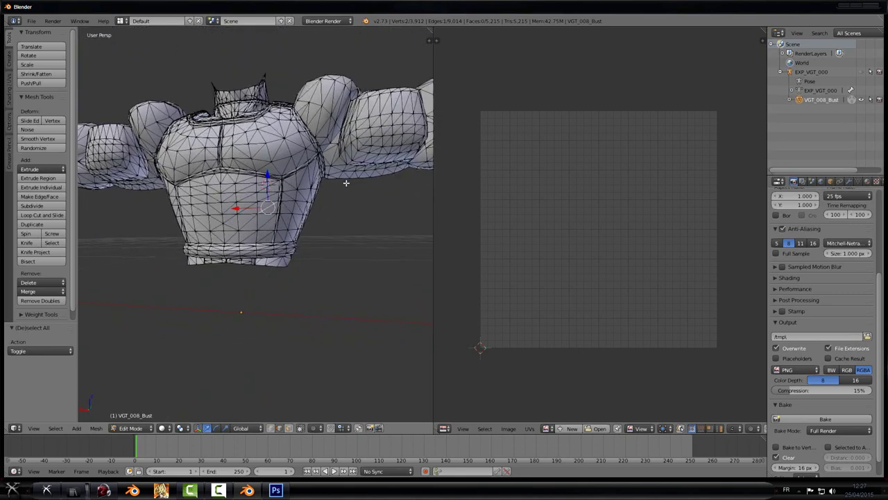
middle_click_drag(346, 182, 364, 164)
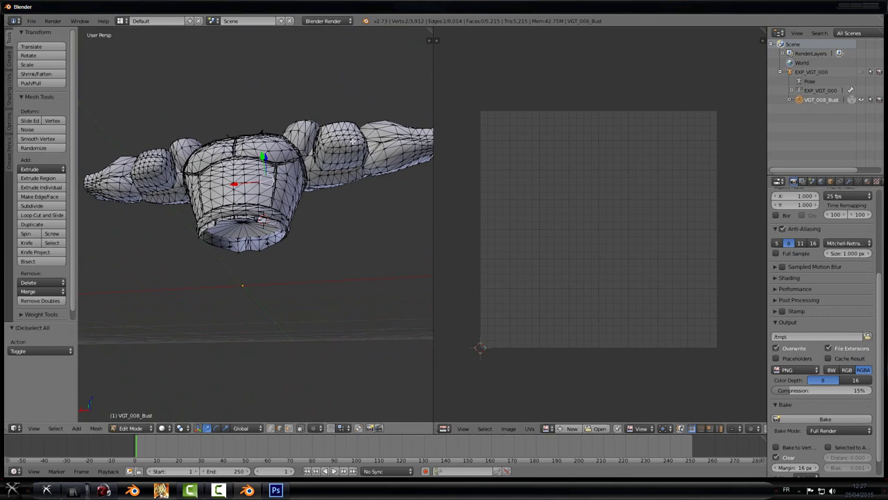
middle_click_drag(390, 167, 226, 227)
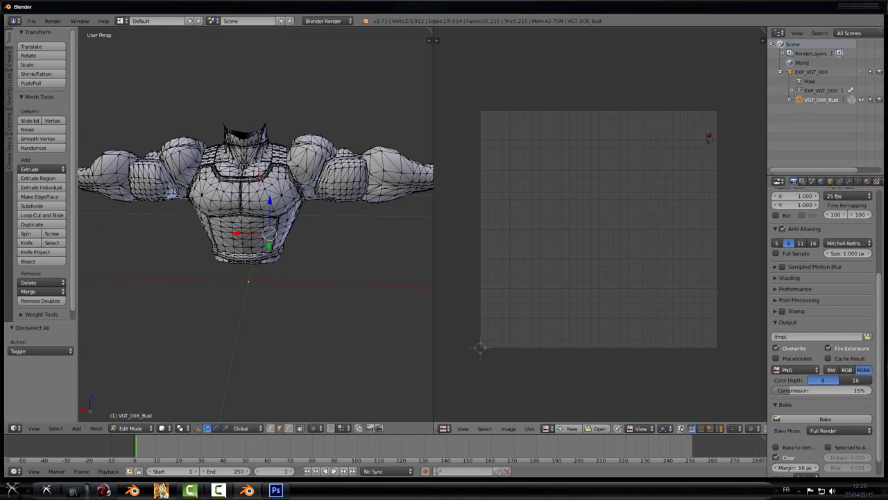
left_click(844, 6)
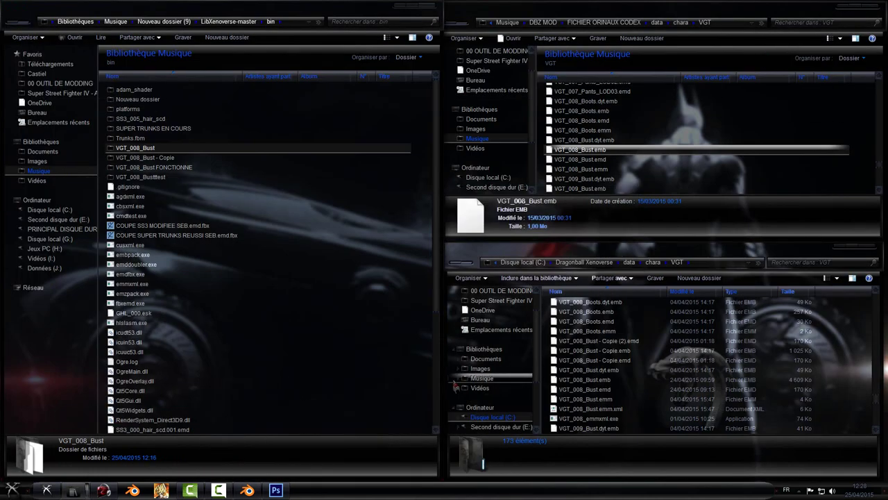